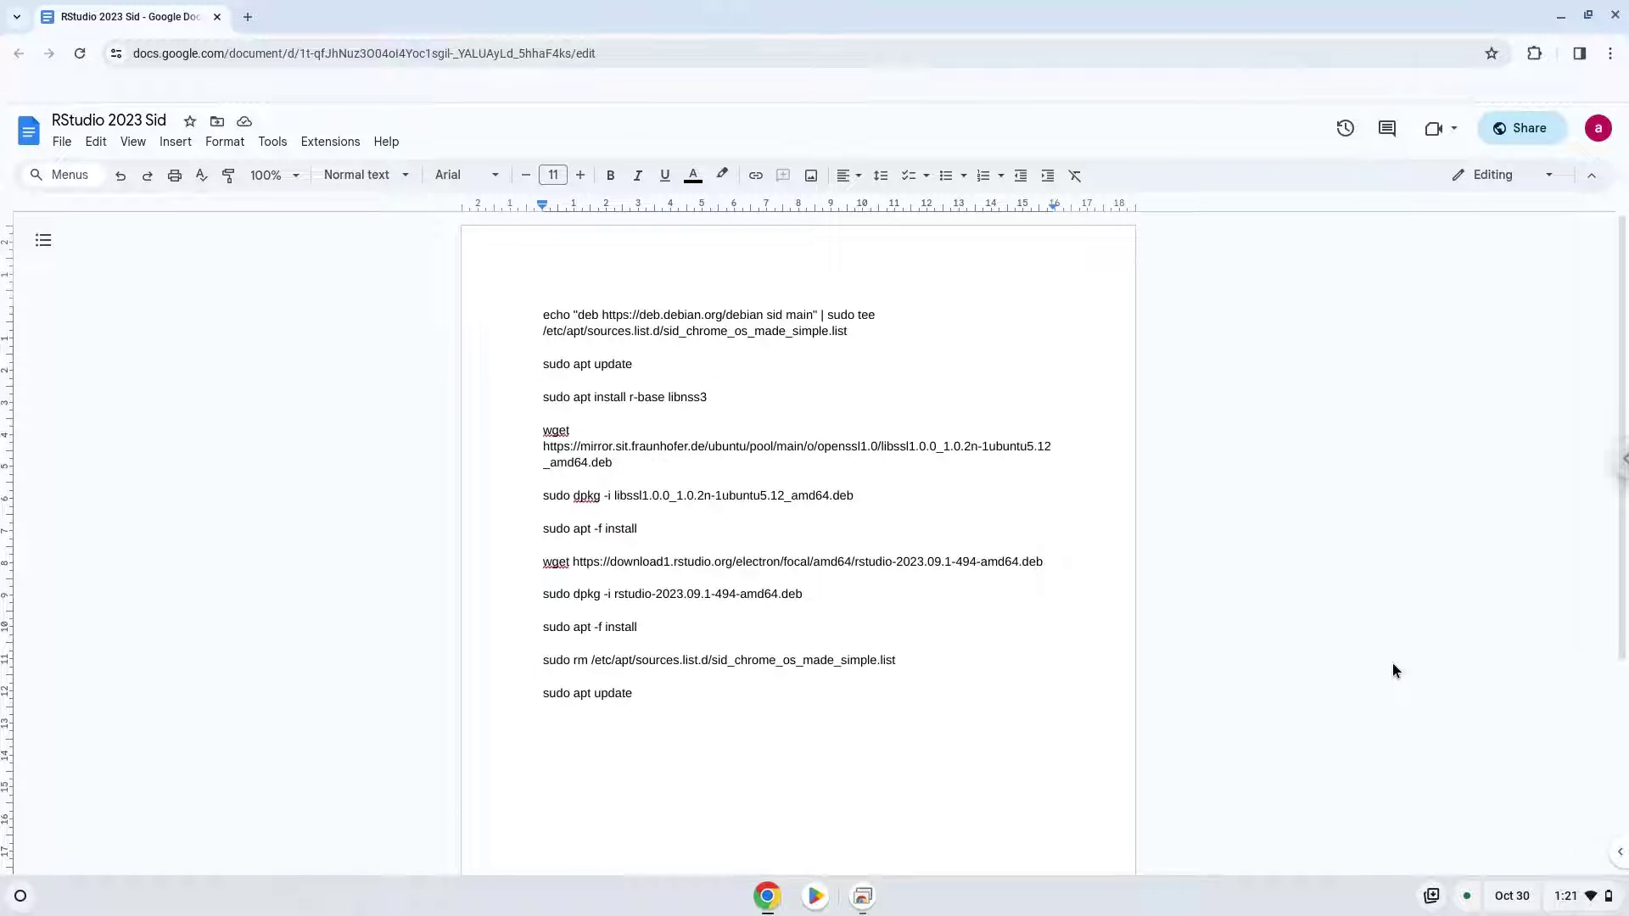
Open the Developers page under Advanced in ChromeOS Settings.
click(1571, 897)
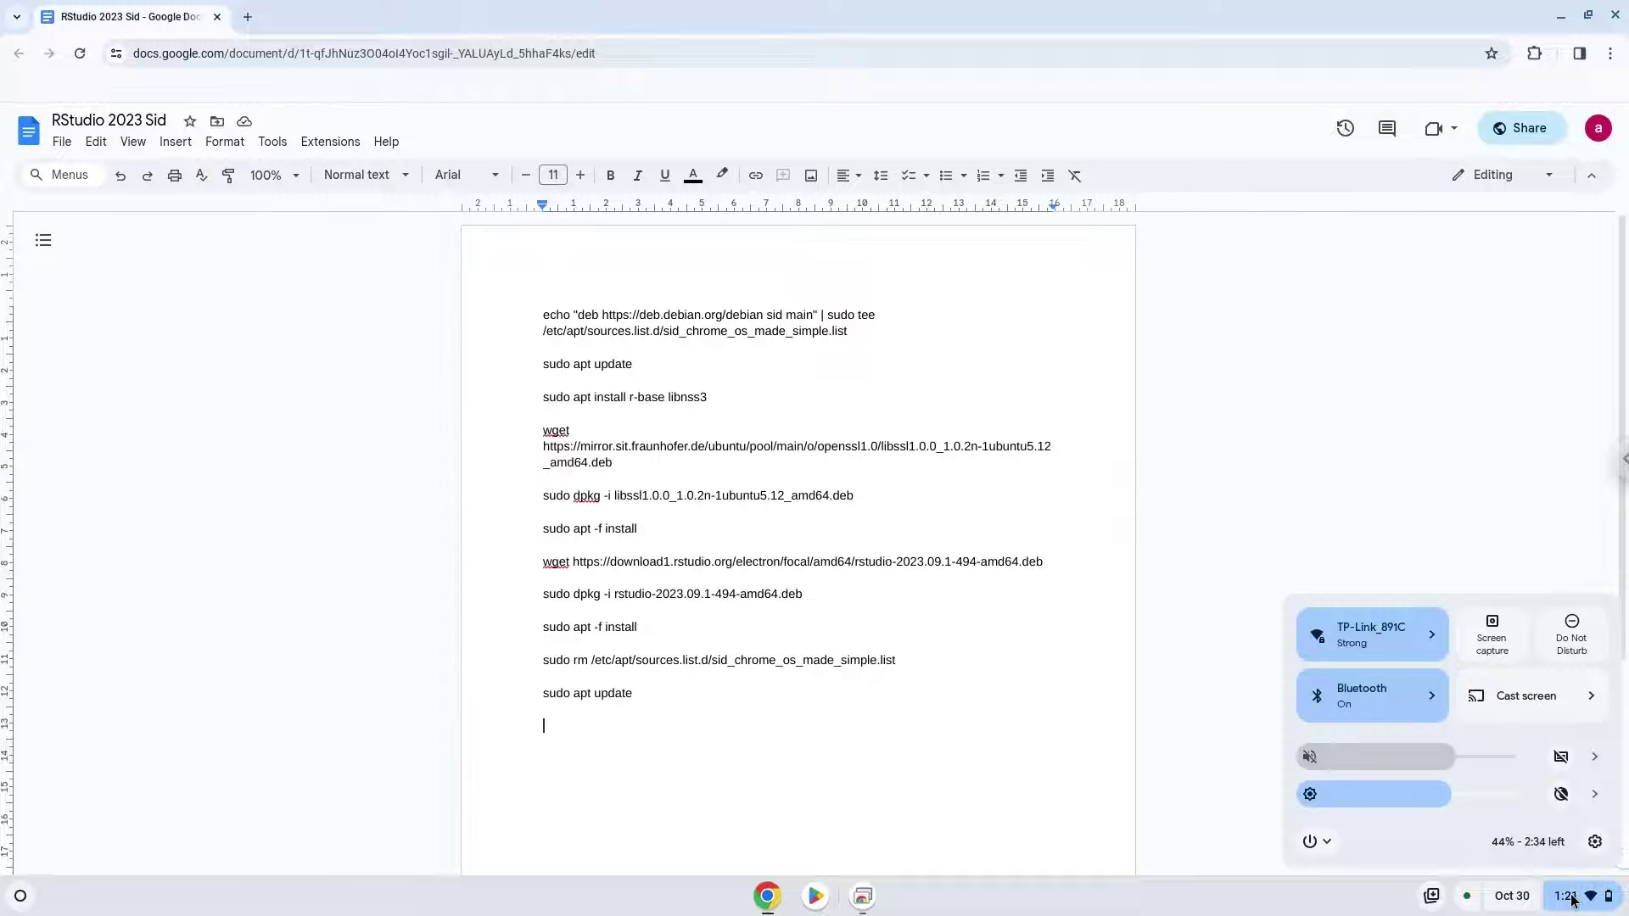
click(1596, 847)
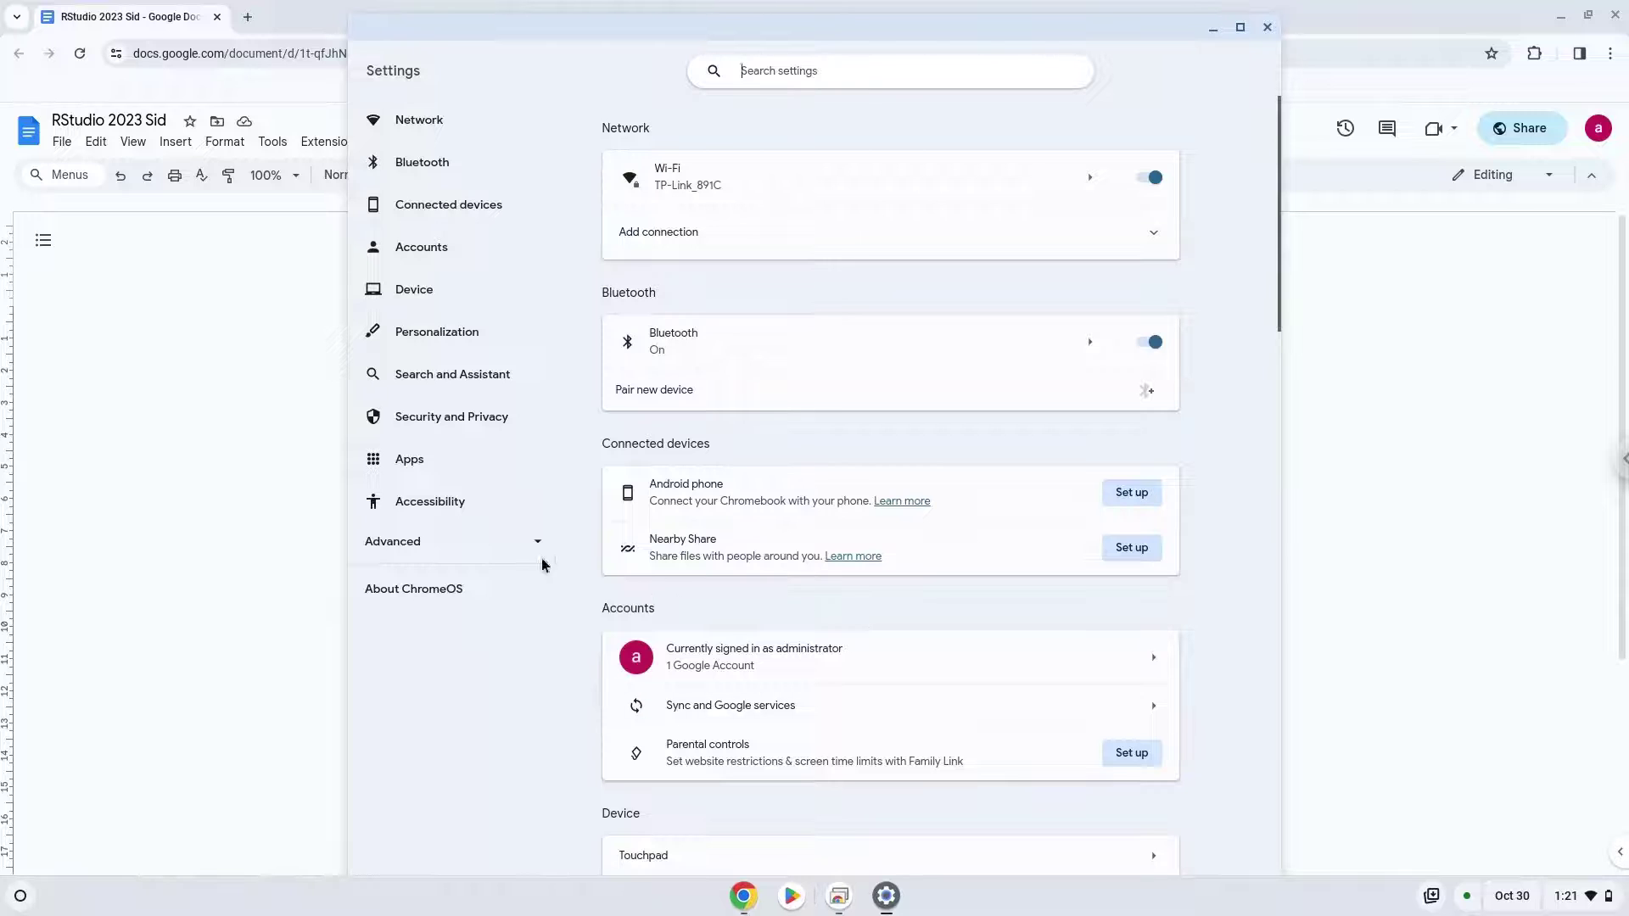
click(498, 544)
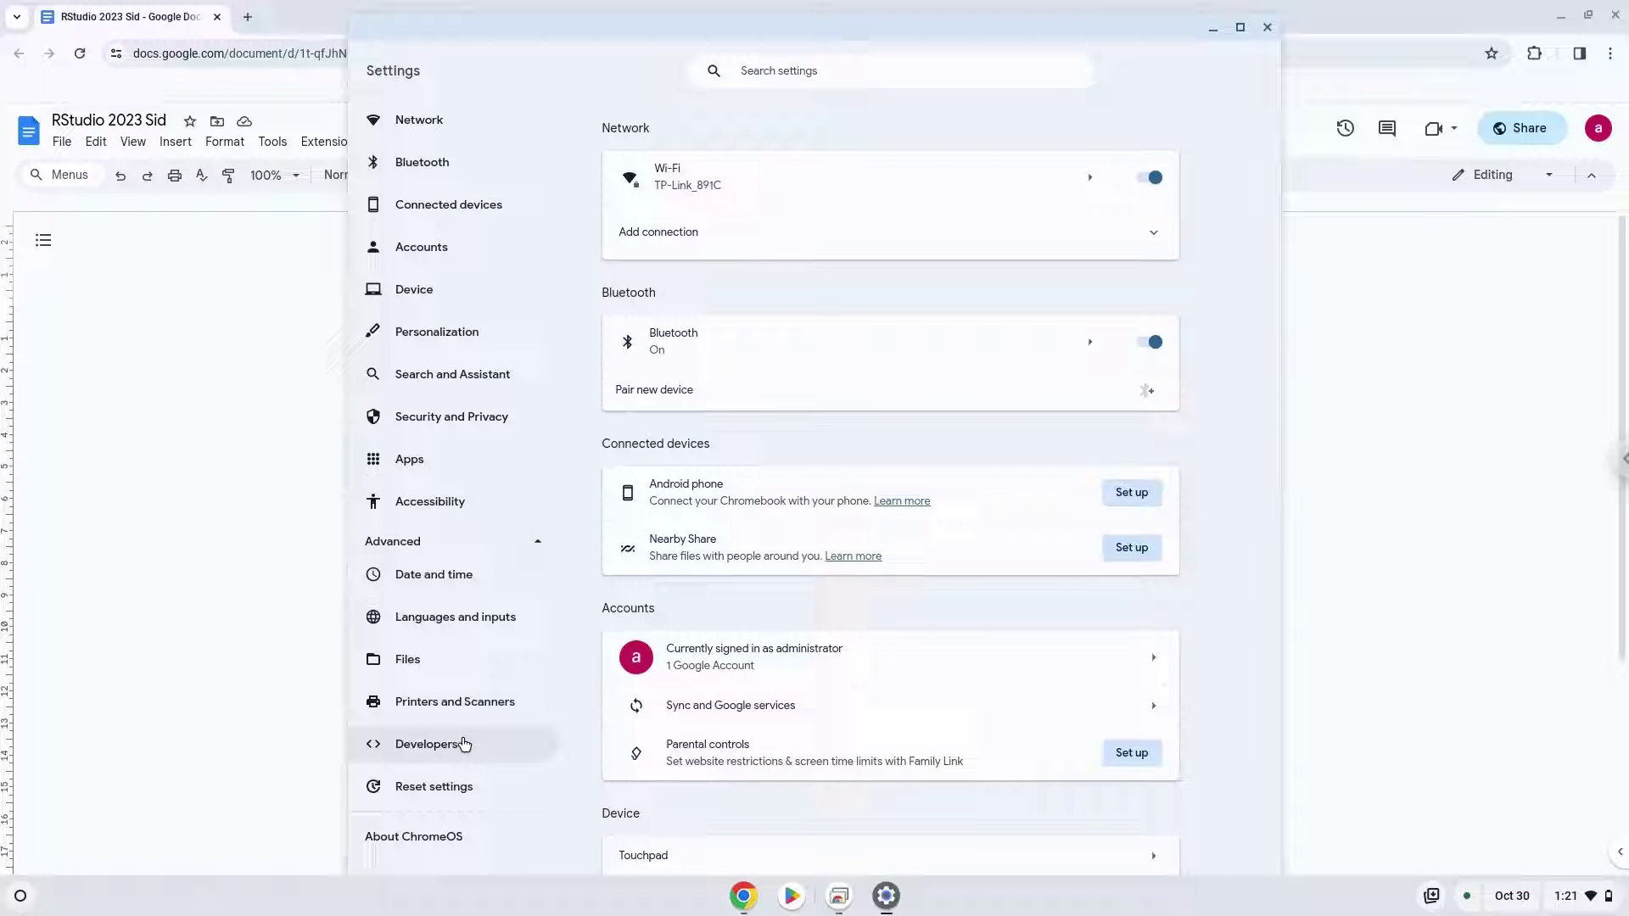
click(465, 744)
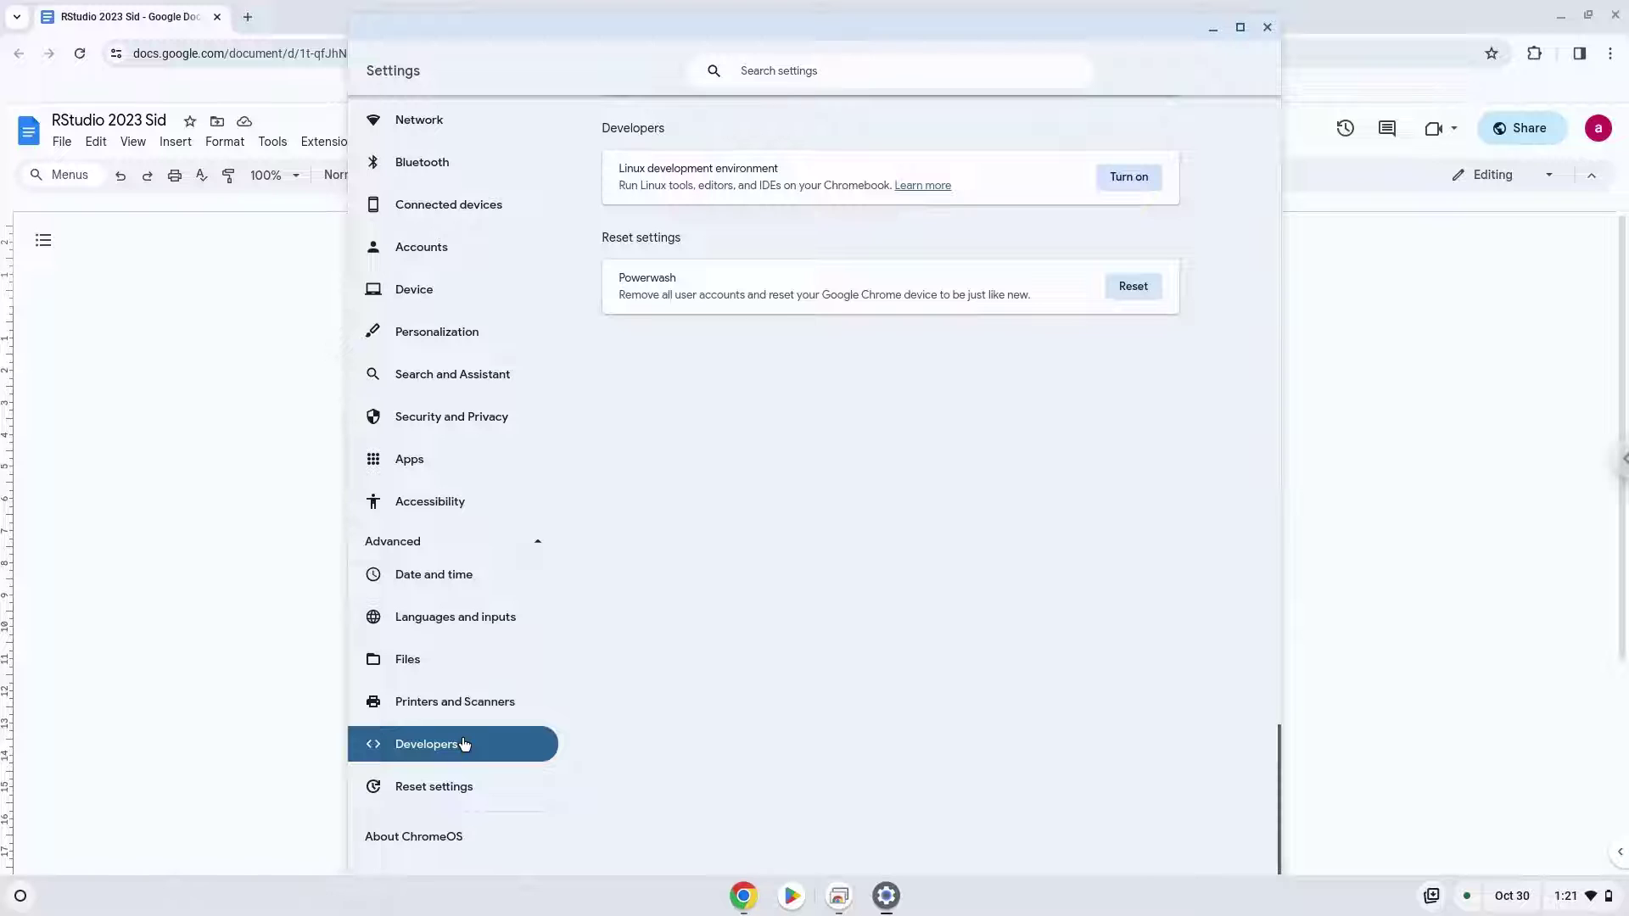
Turn on and install the Linux development environment, then close the terminal and Settings.
click(1128, 178)
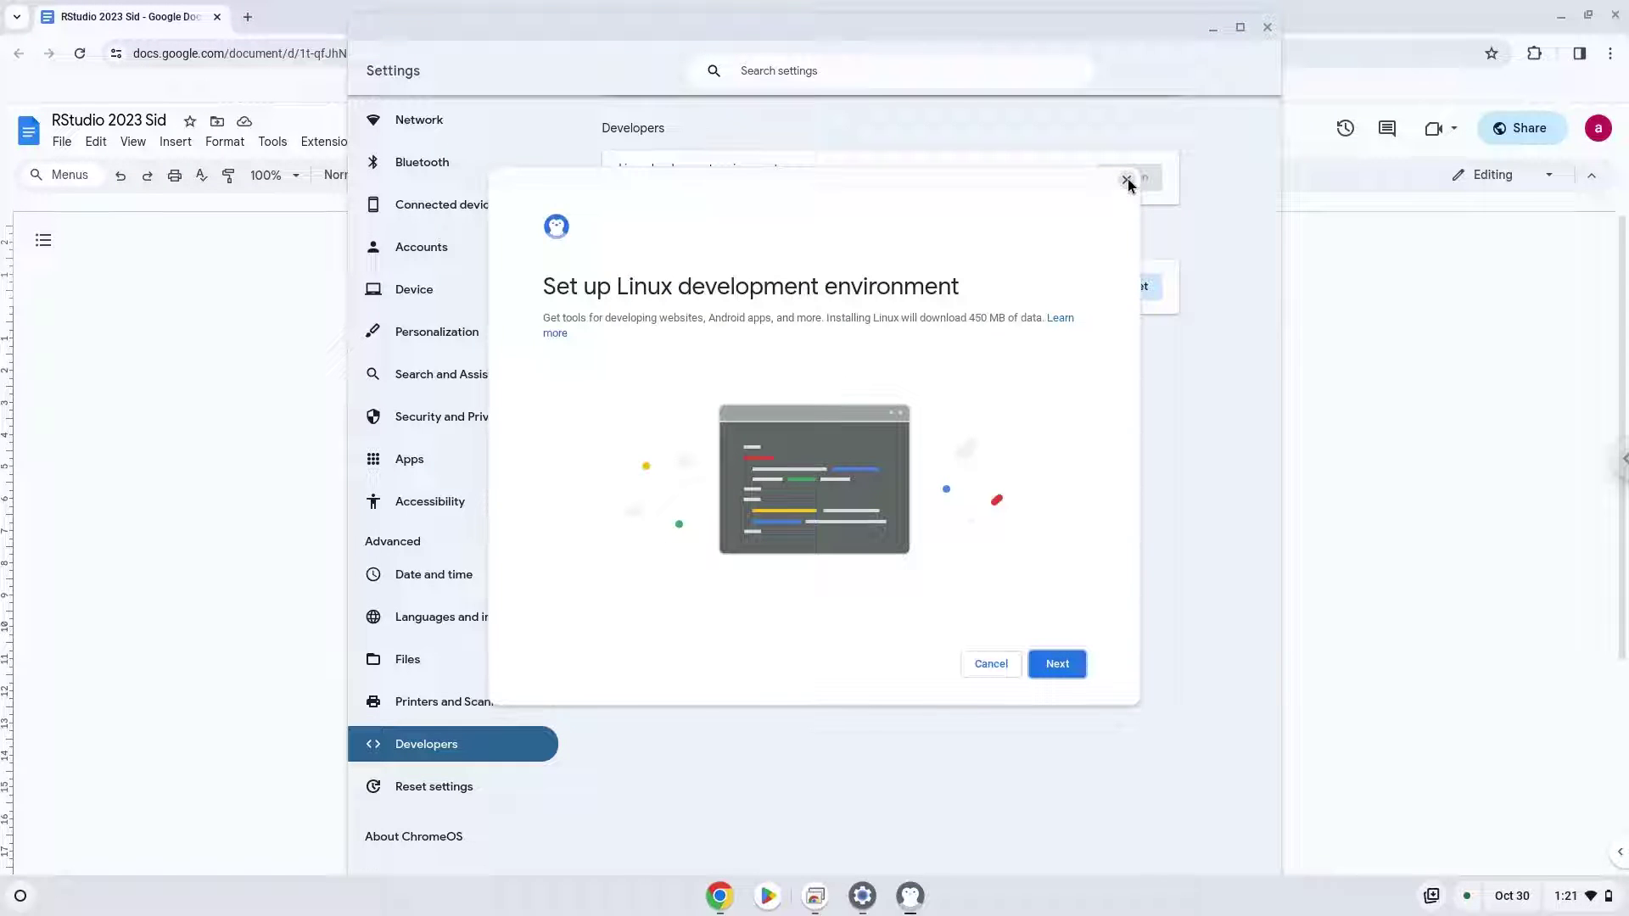
click(1067, 664)
click(1066, 665)
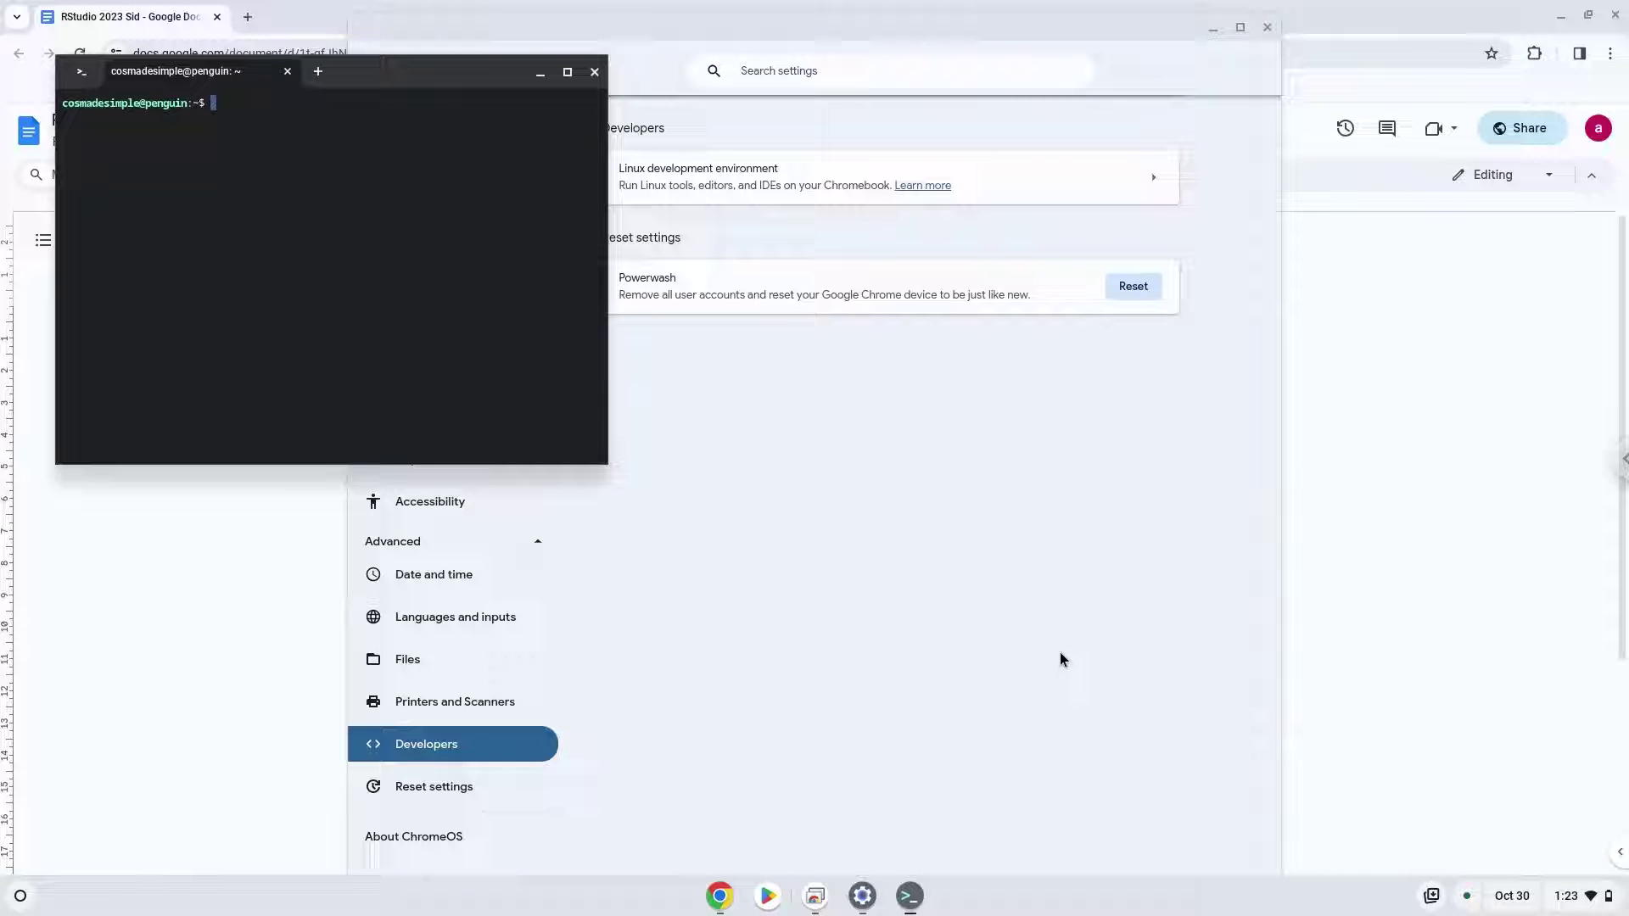
click(594, 73)
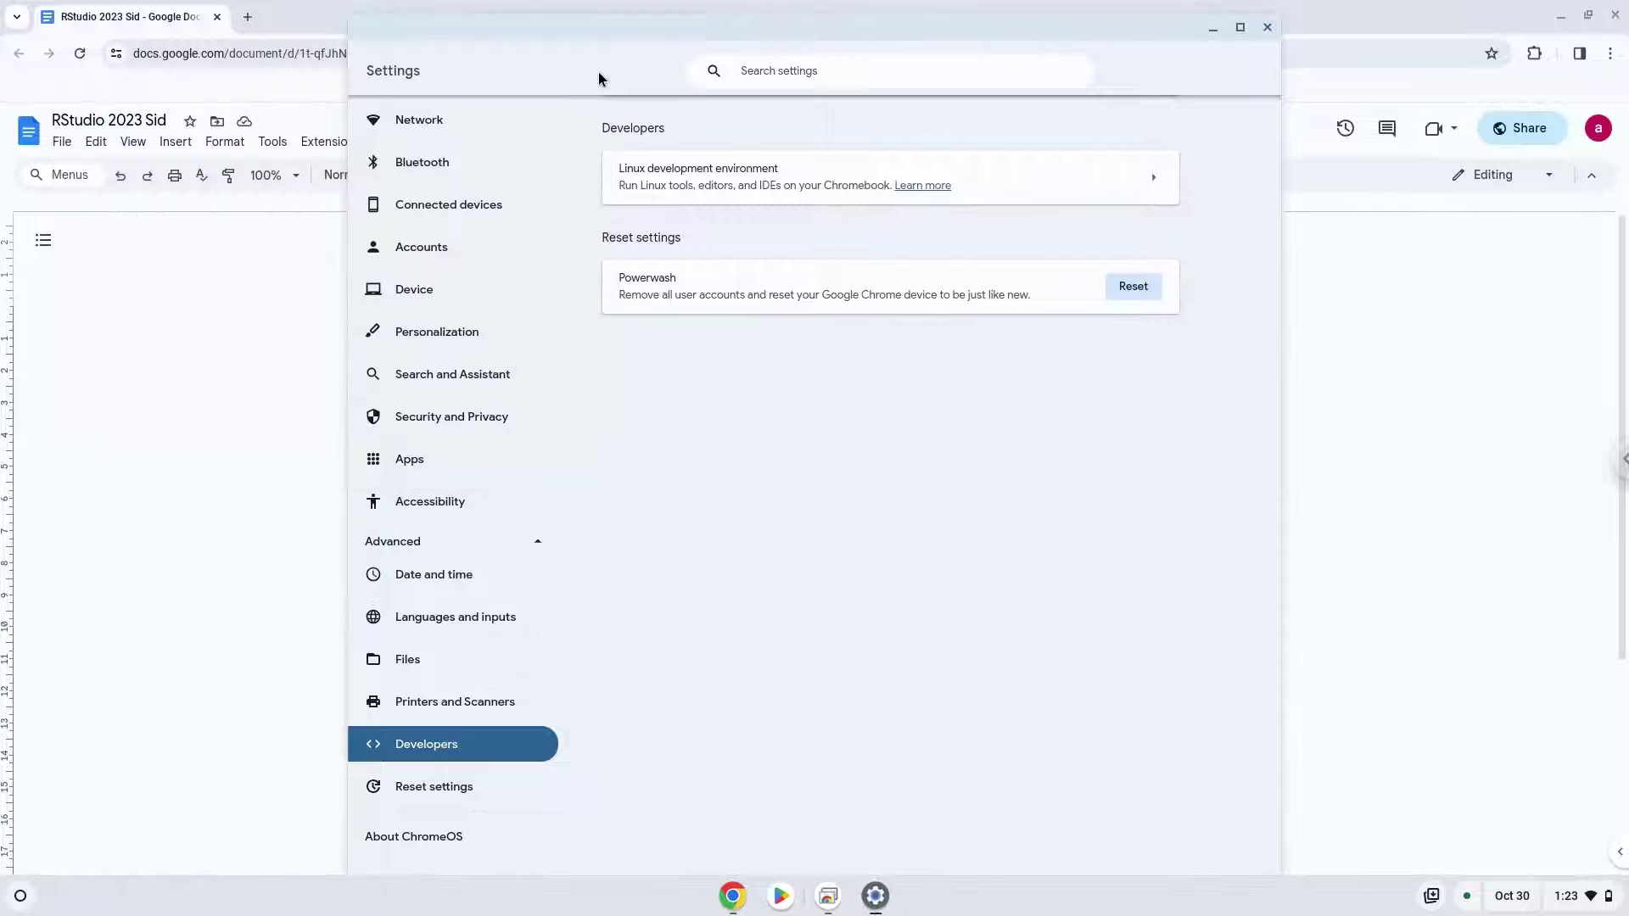
click(1267, 28)
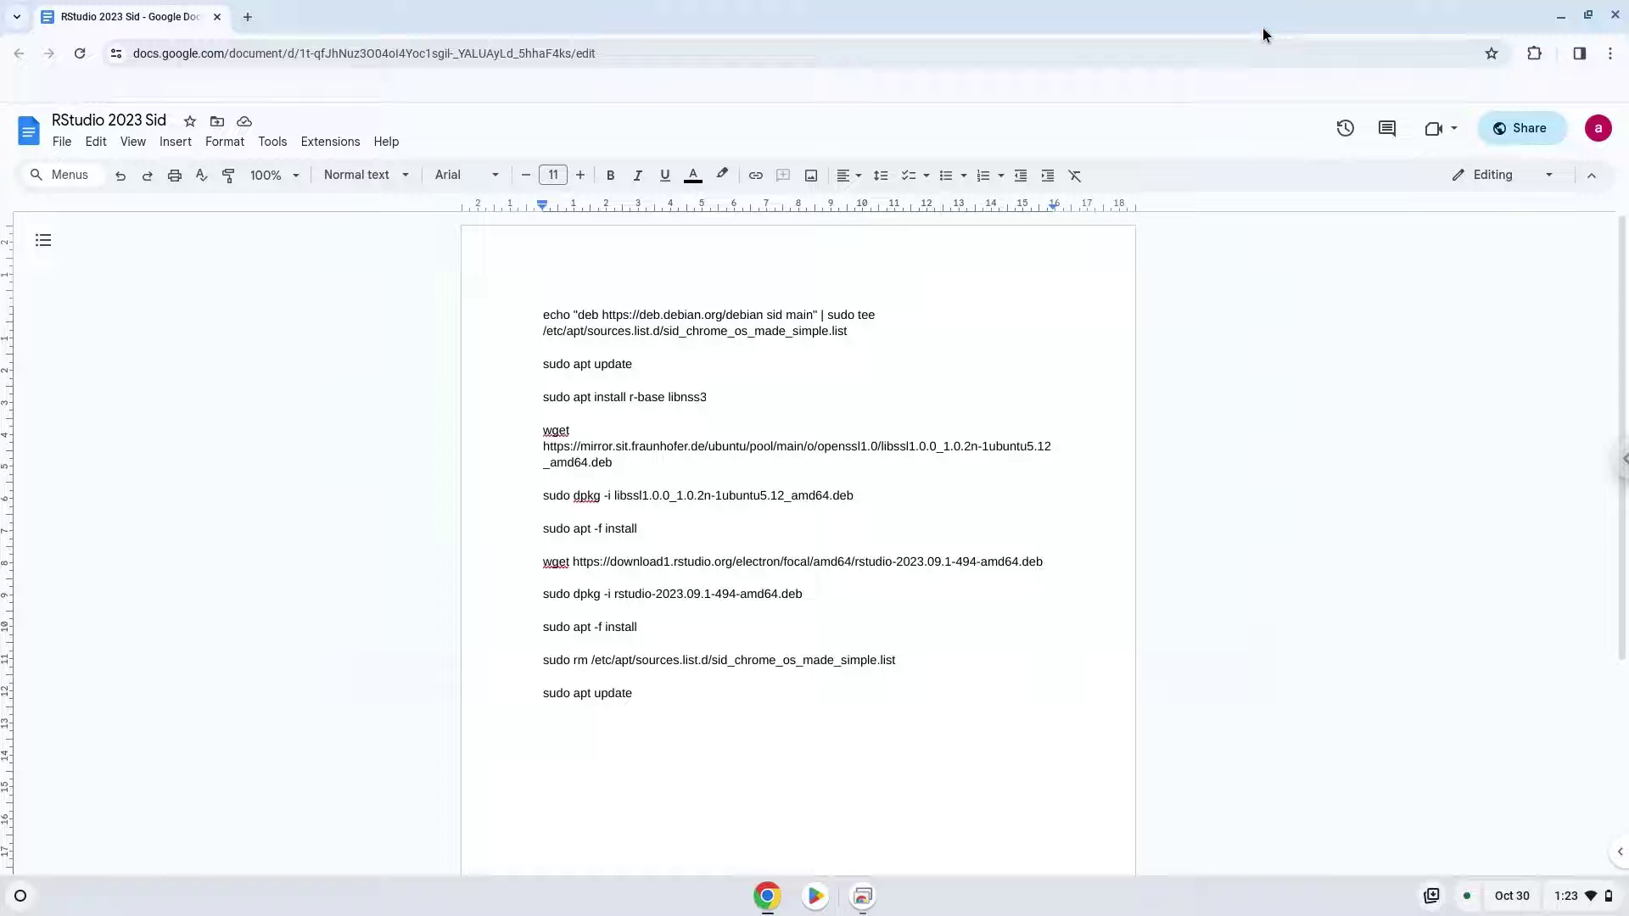
Copy the echo/tee Debian sid repository command and open a penguin terminal shell.
triple_click(726, 320)
right_click(726, 325)
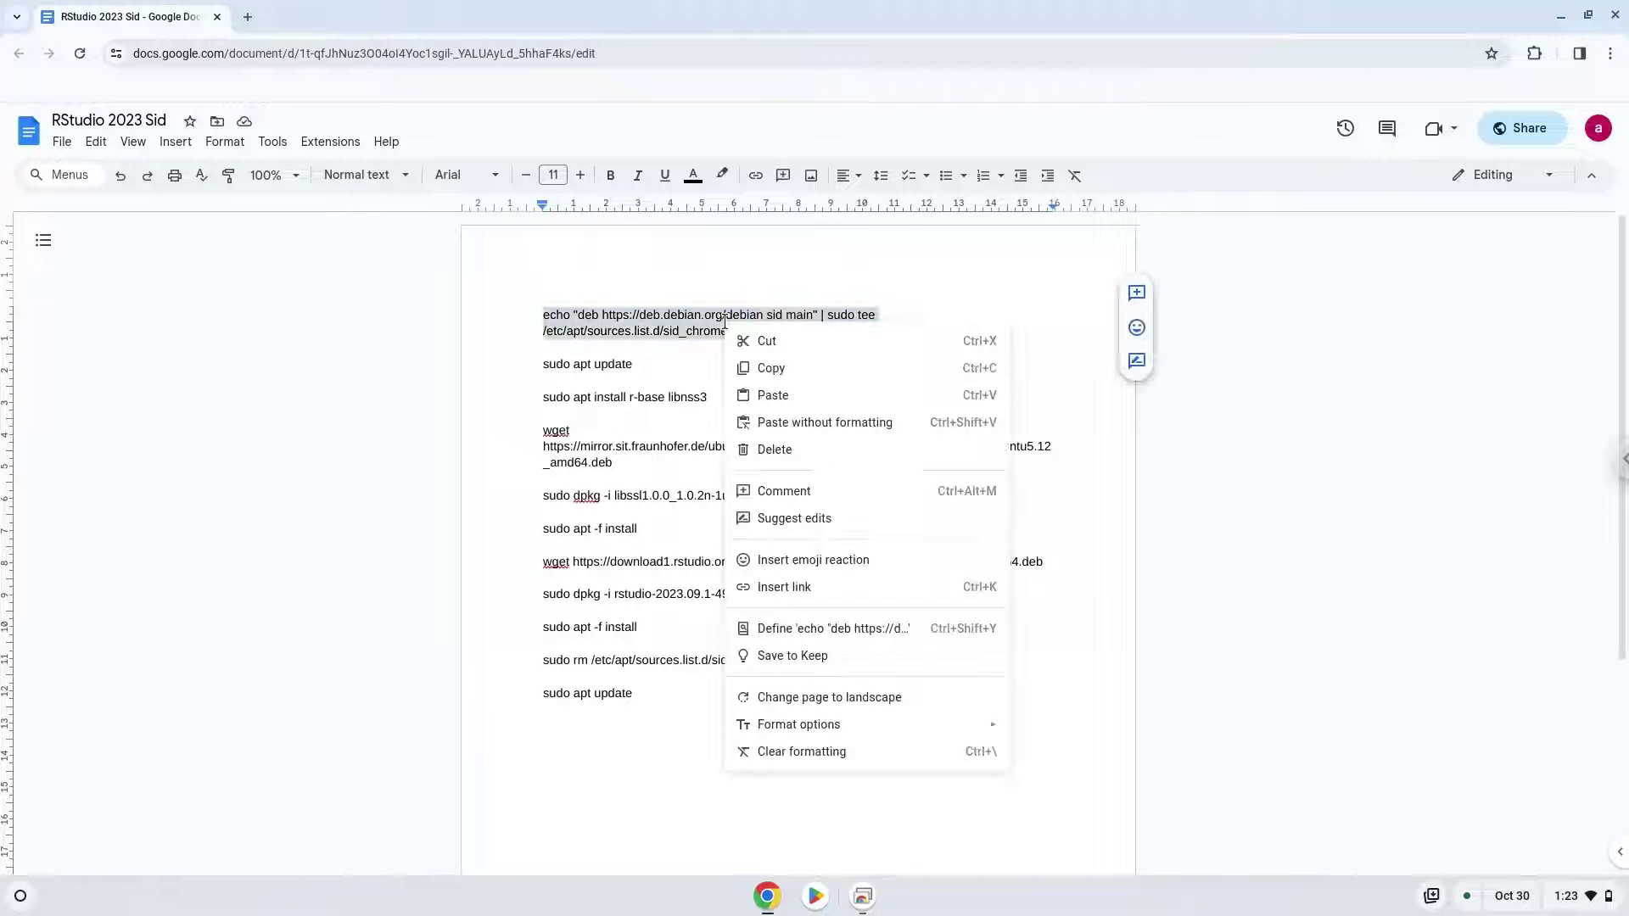
click(770, 370)
click(21, 896)
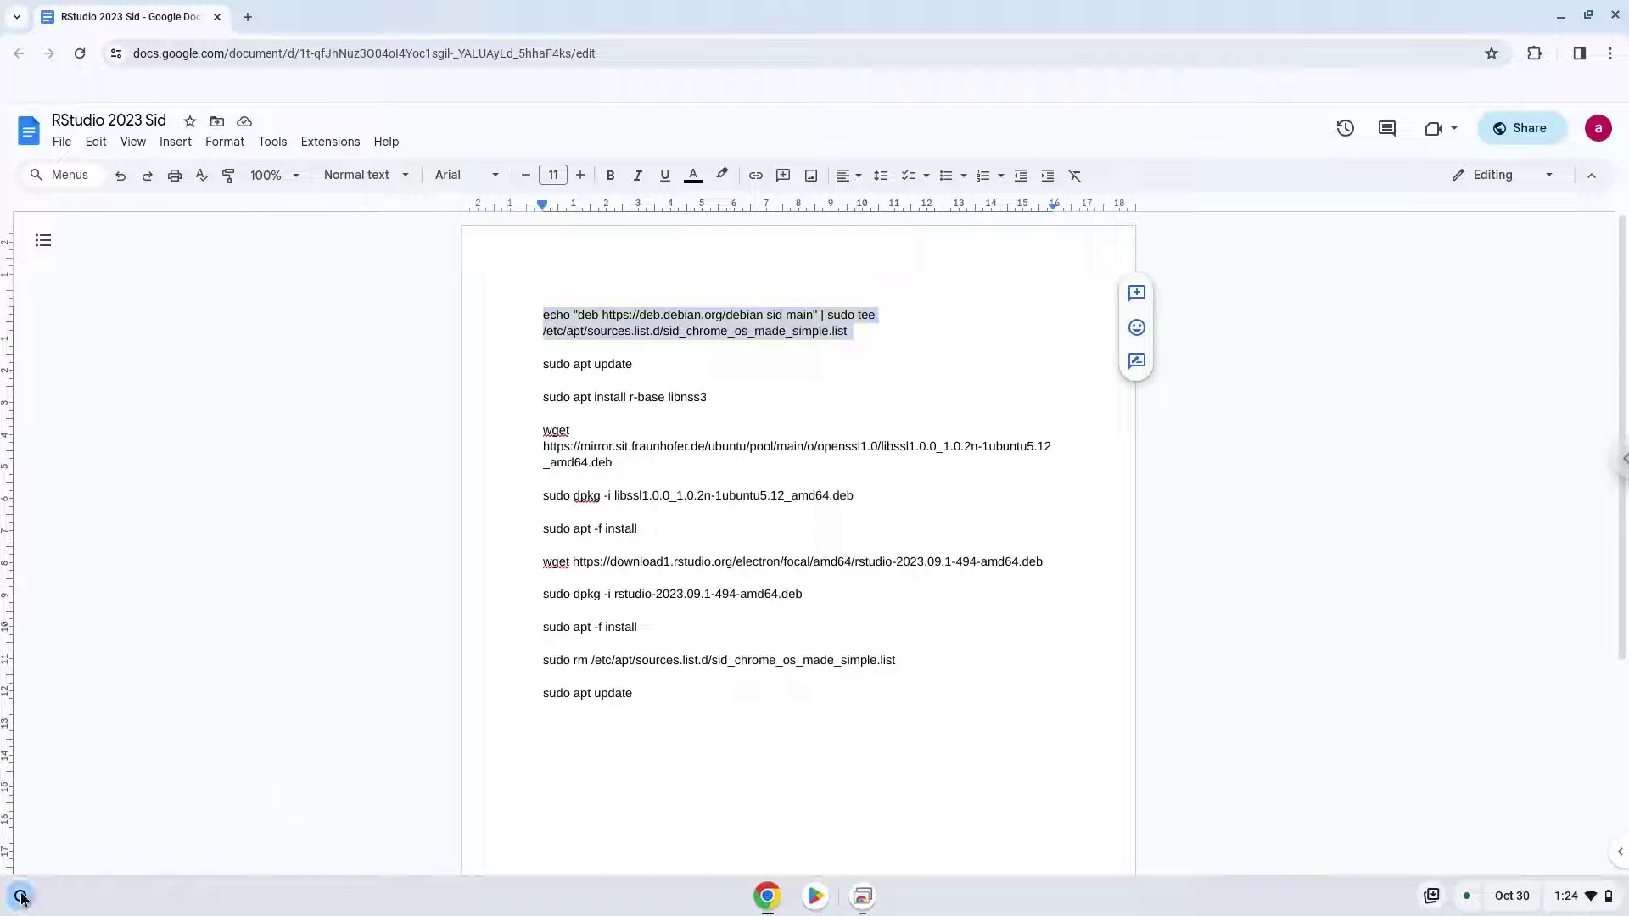
click(47, 414)
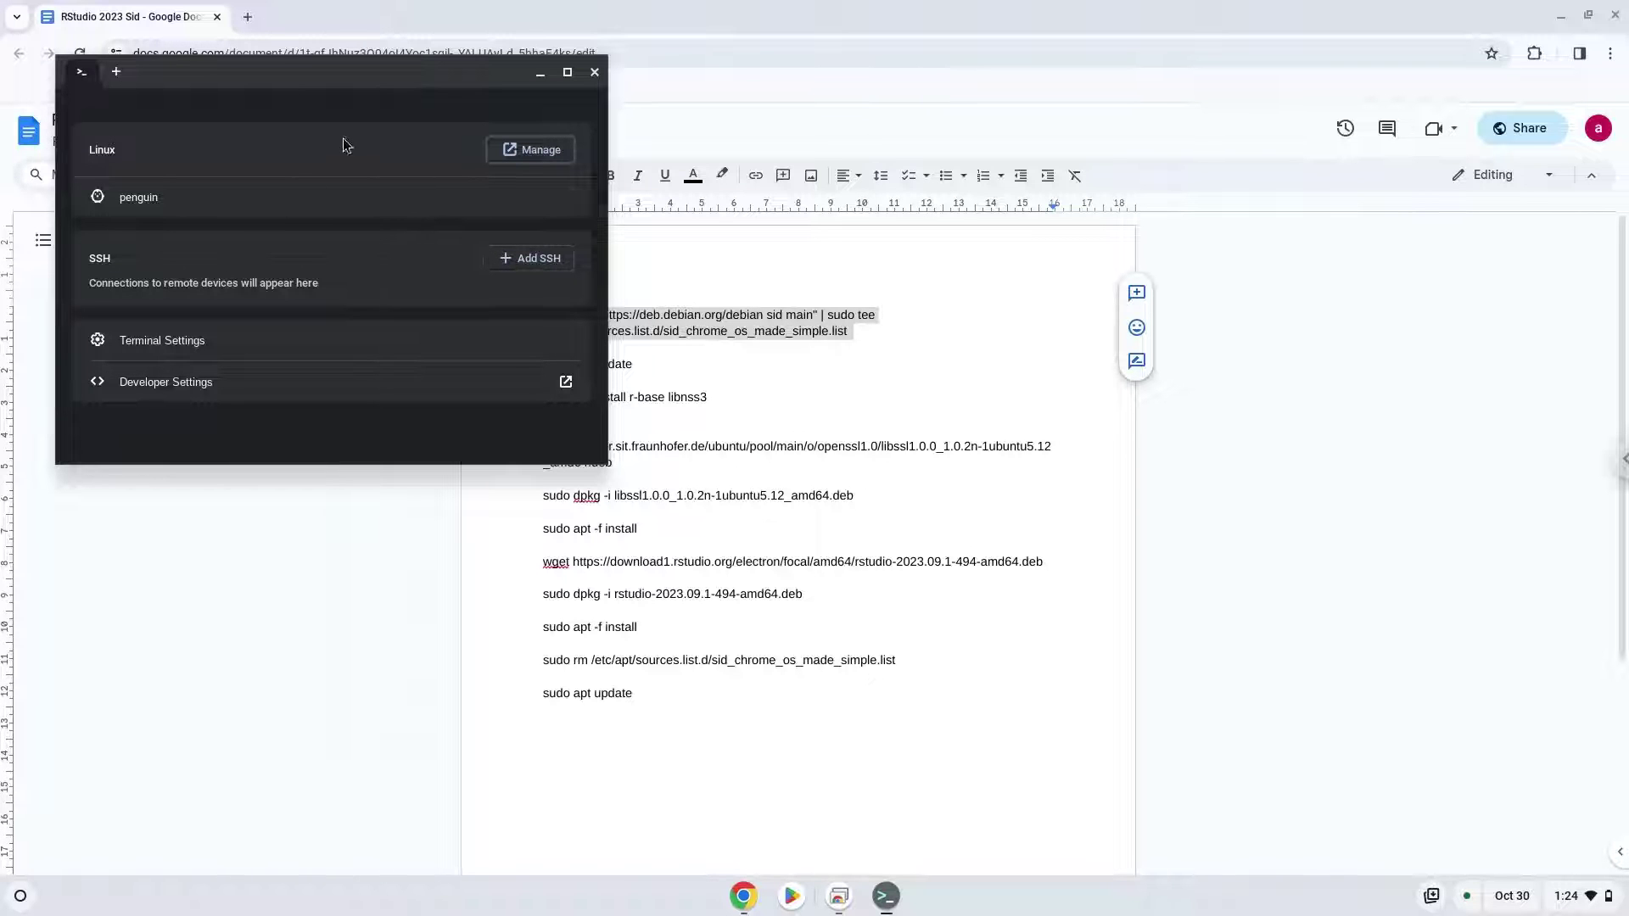
double_click(405, 73)
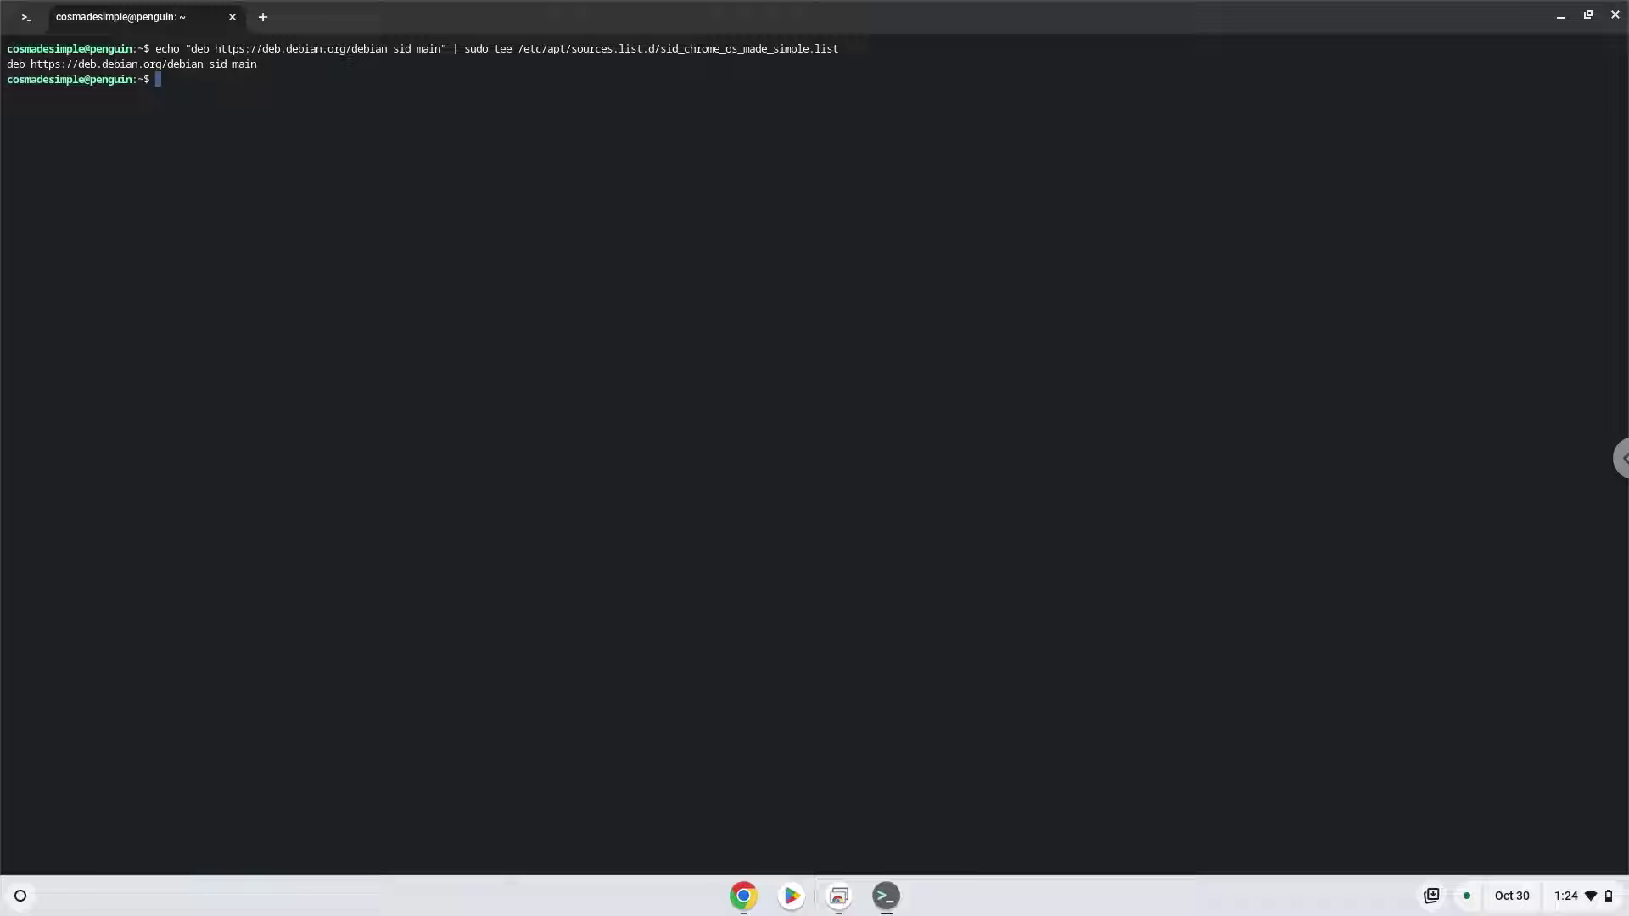
Copy 'sudo apt update' from the doc and run it in the terminal.
click(744, 897)
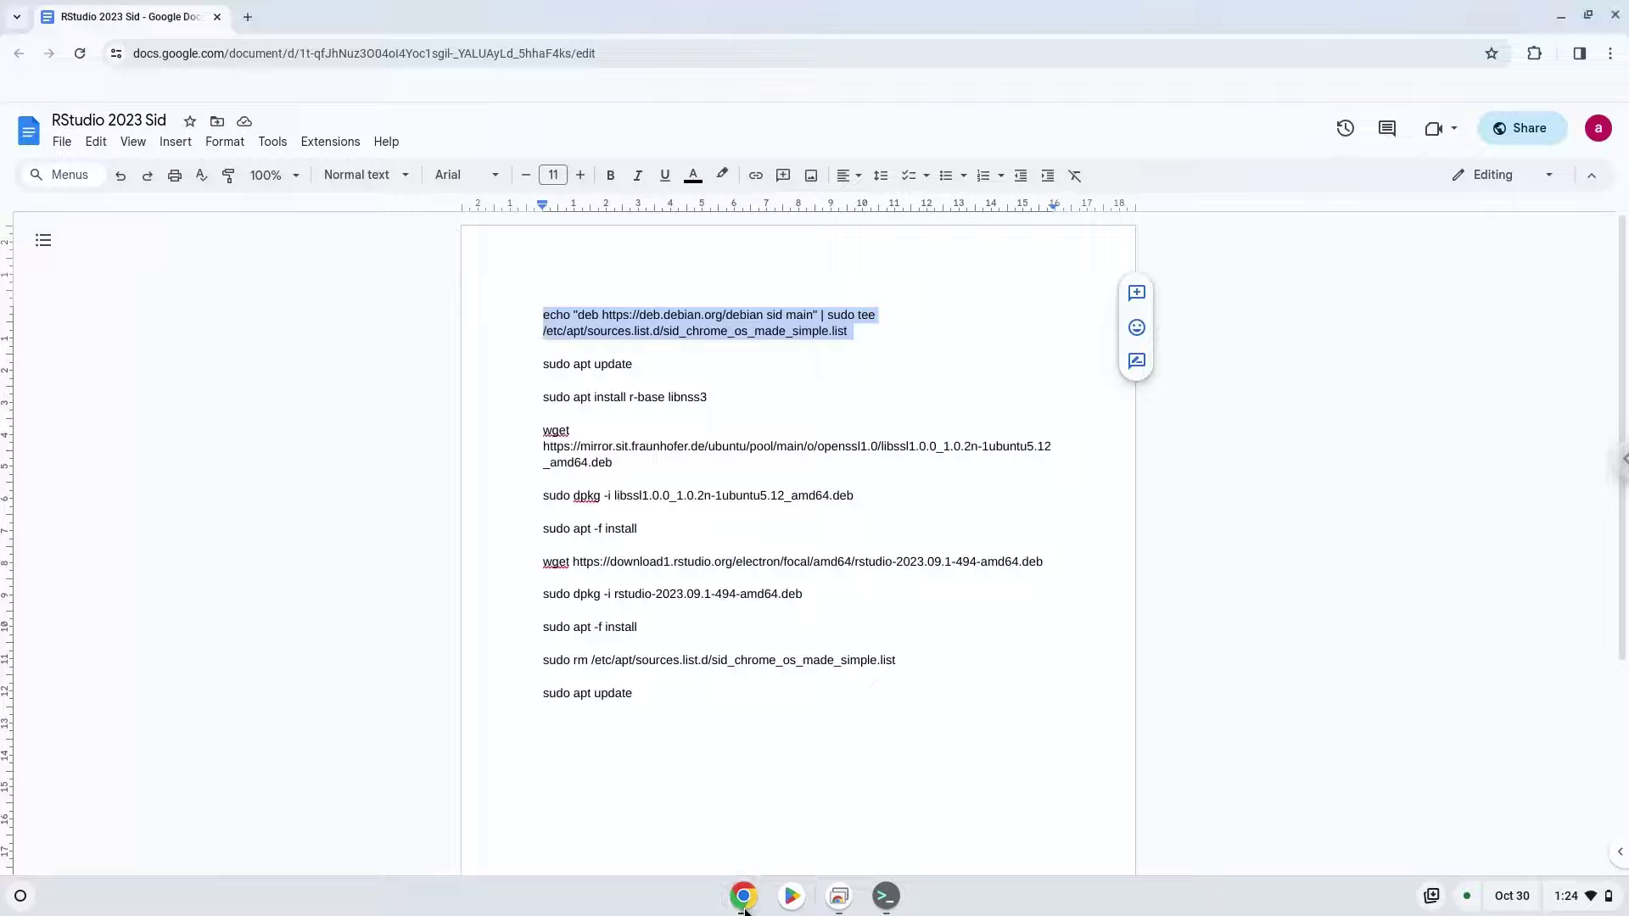
click(587, 363)
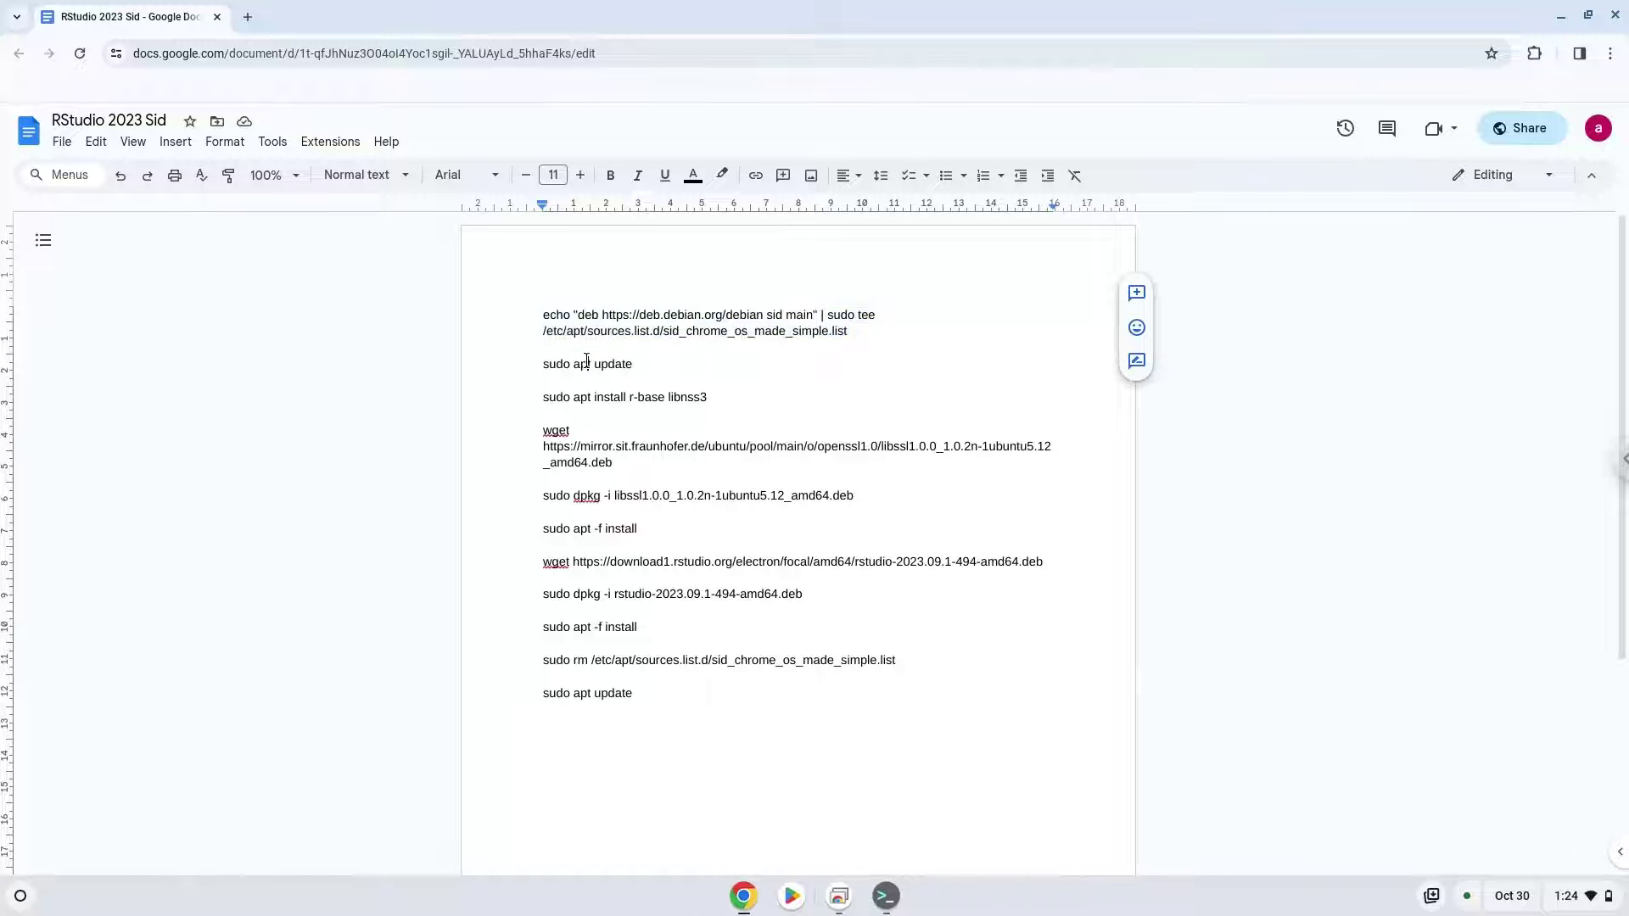
triple_click(588, 362)
right_click(587, 365)
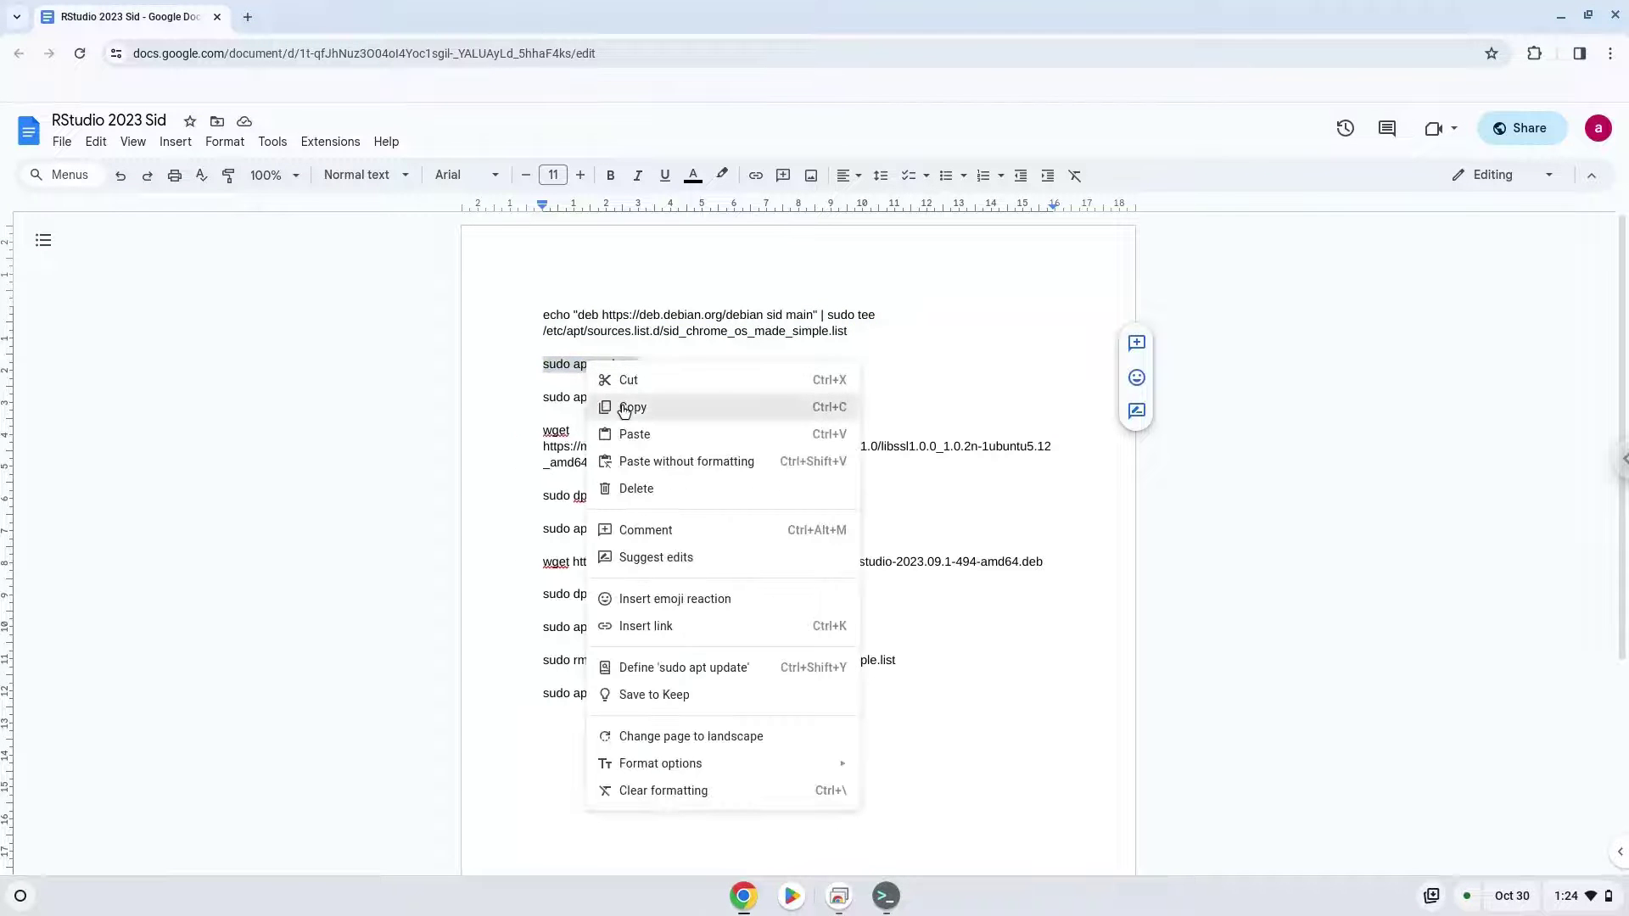
click(625, 411)
click(887, 896)
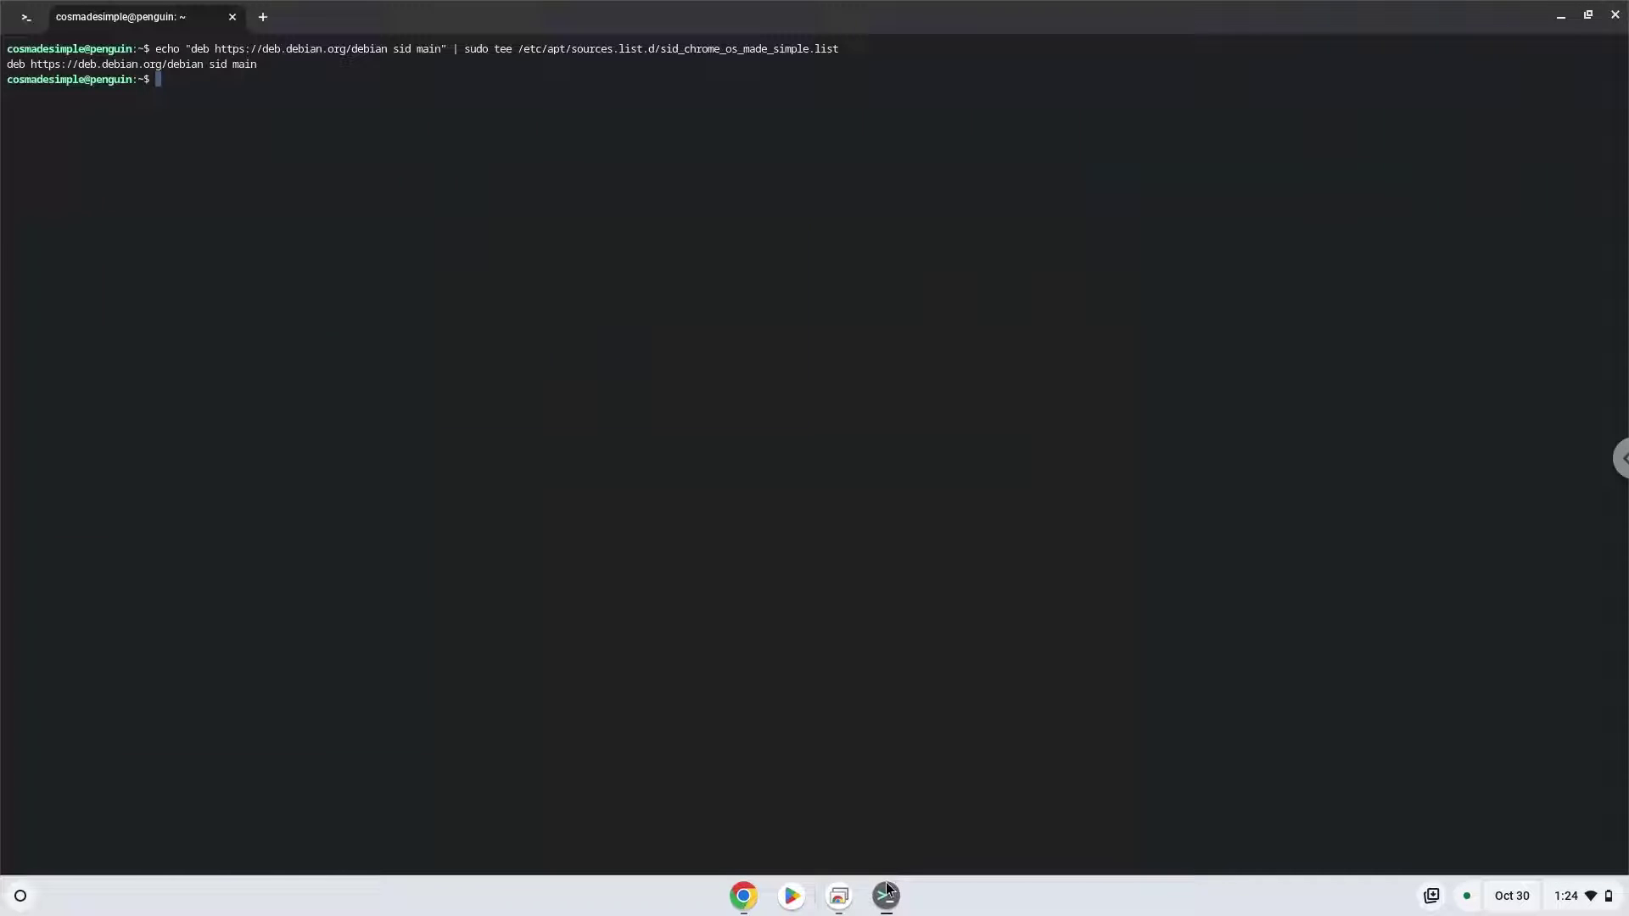
right_click(713, 531)
key(Return)
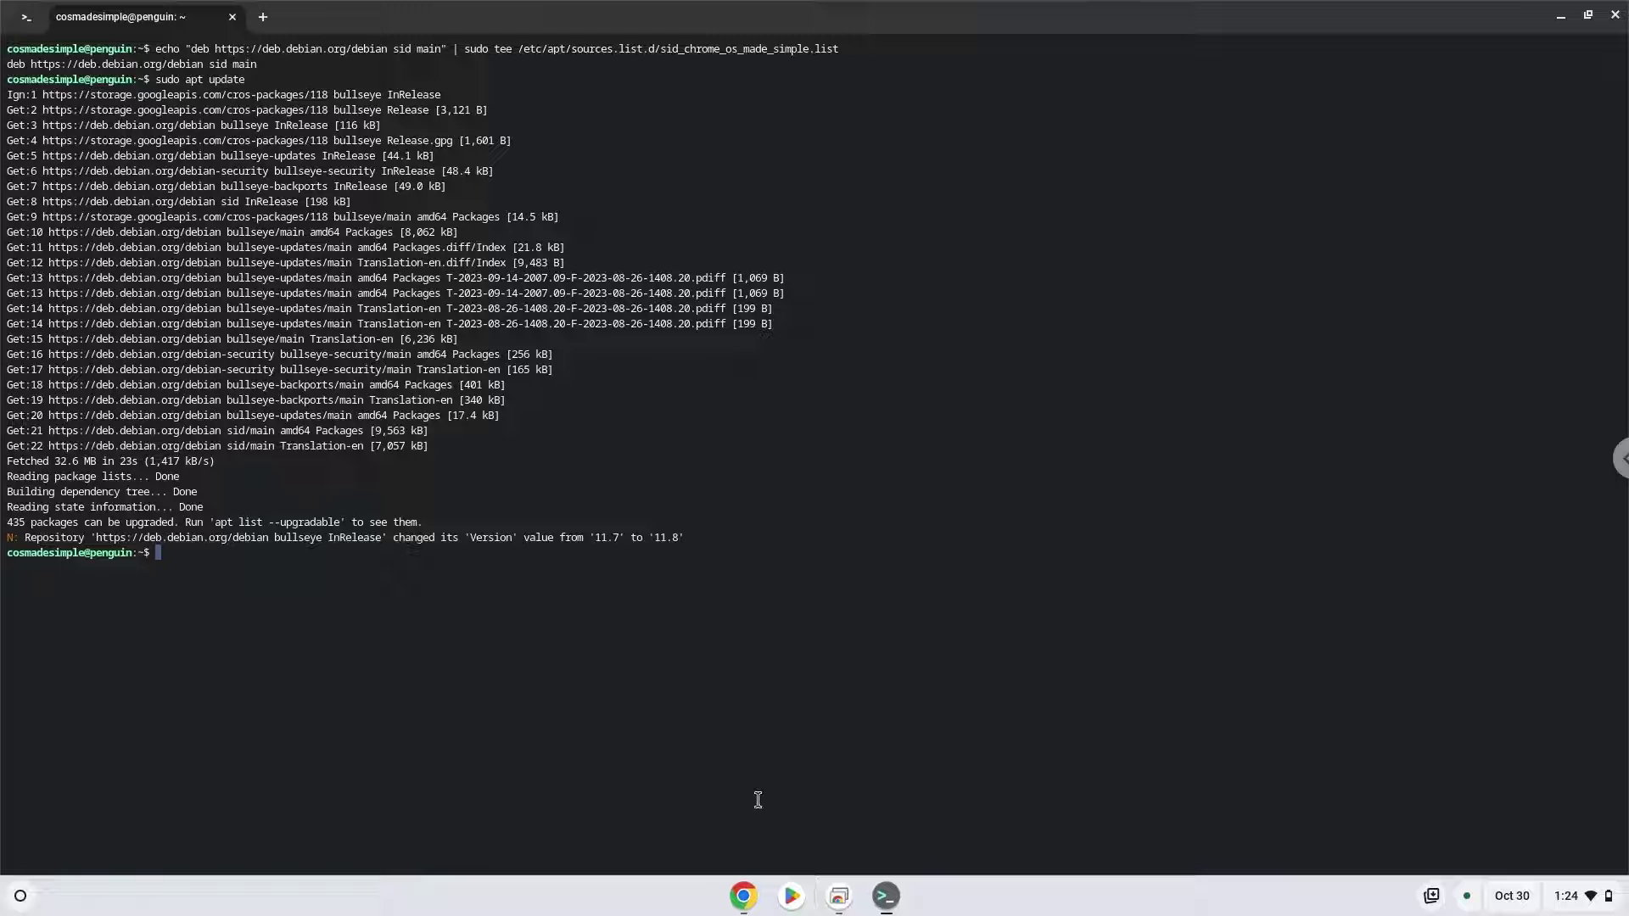
Run 'sudo apt install r-base libnss3' in the terminal and confirm the install.
click(742, 896)
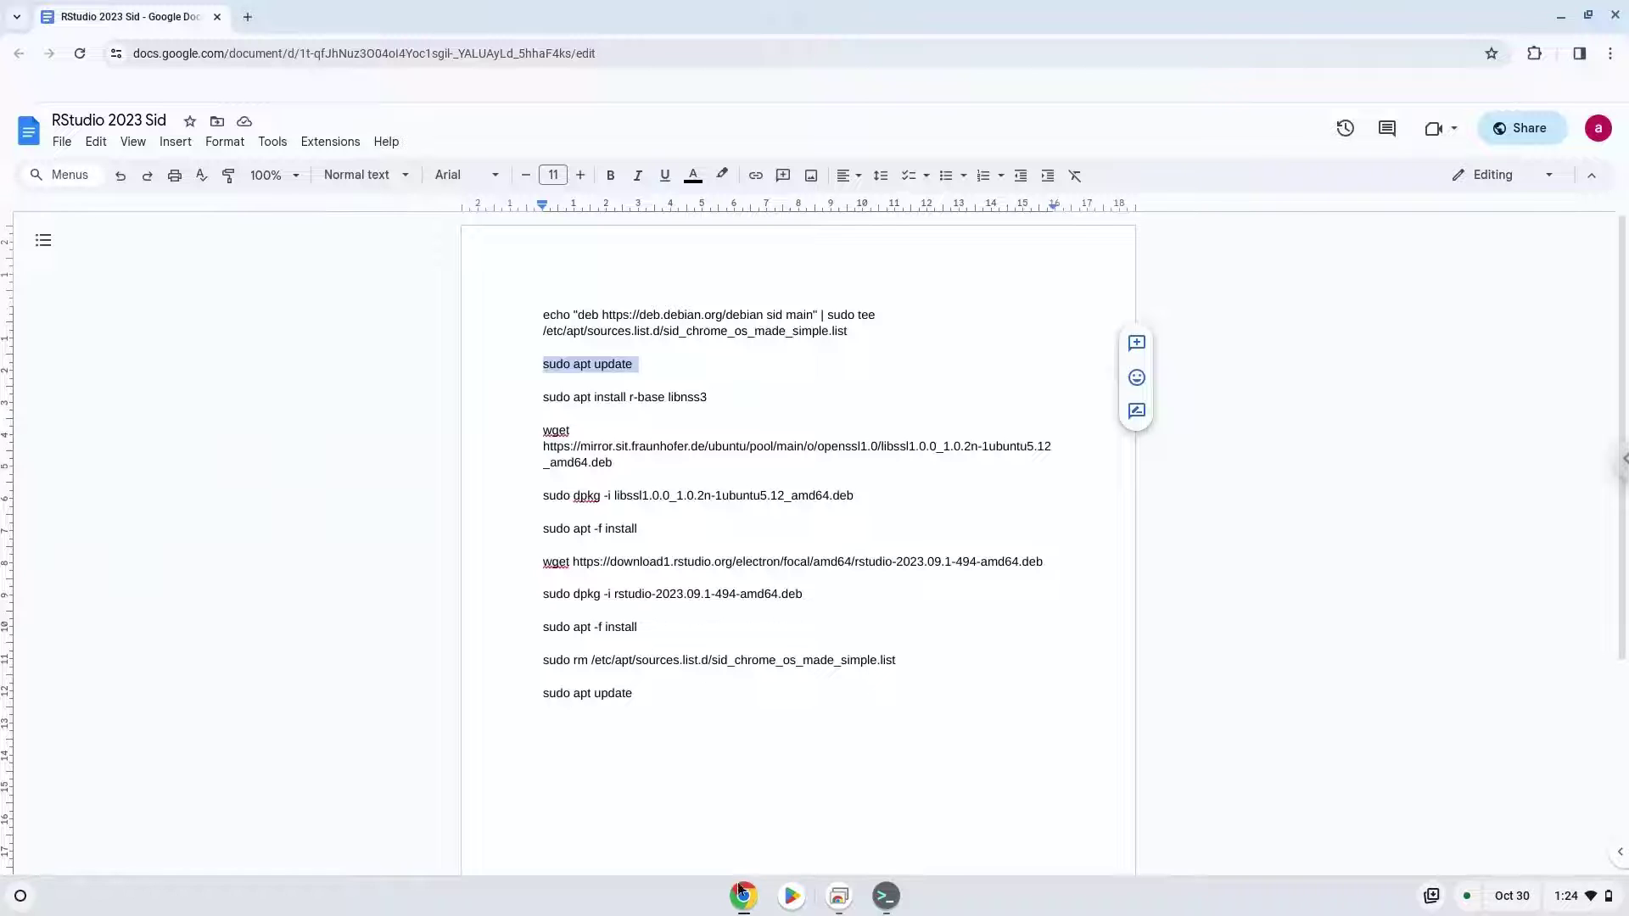
click(623, 400)
triple_click(623, 400)
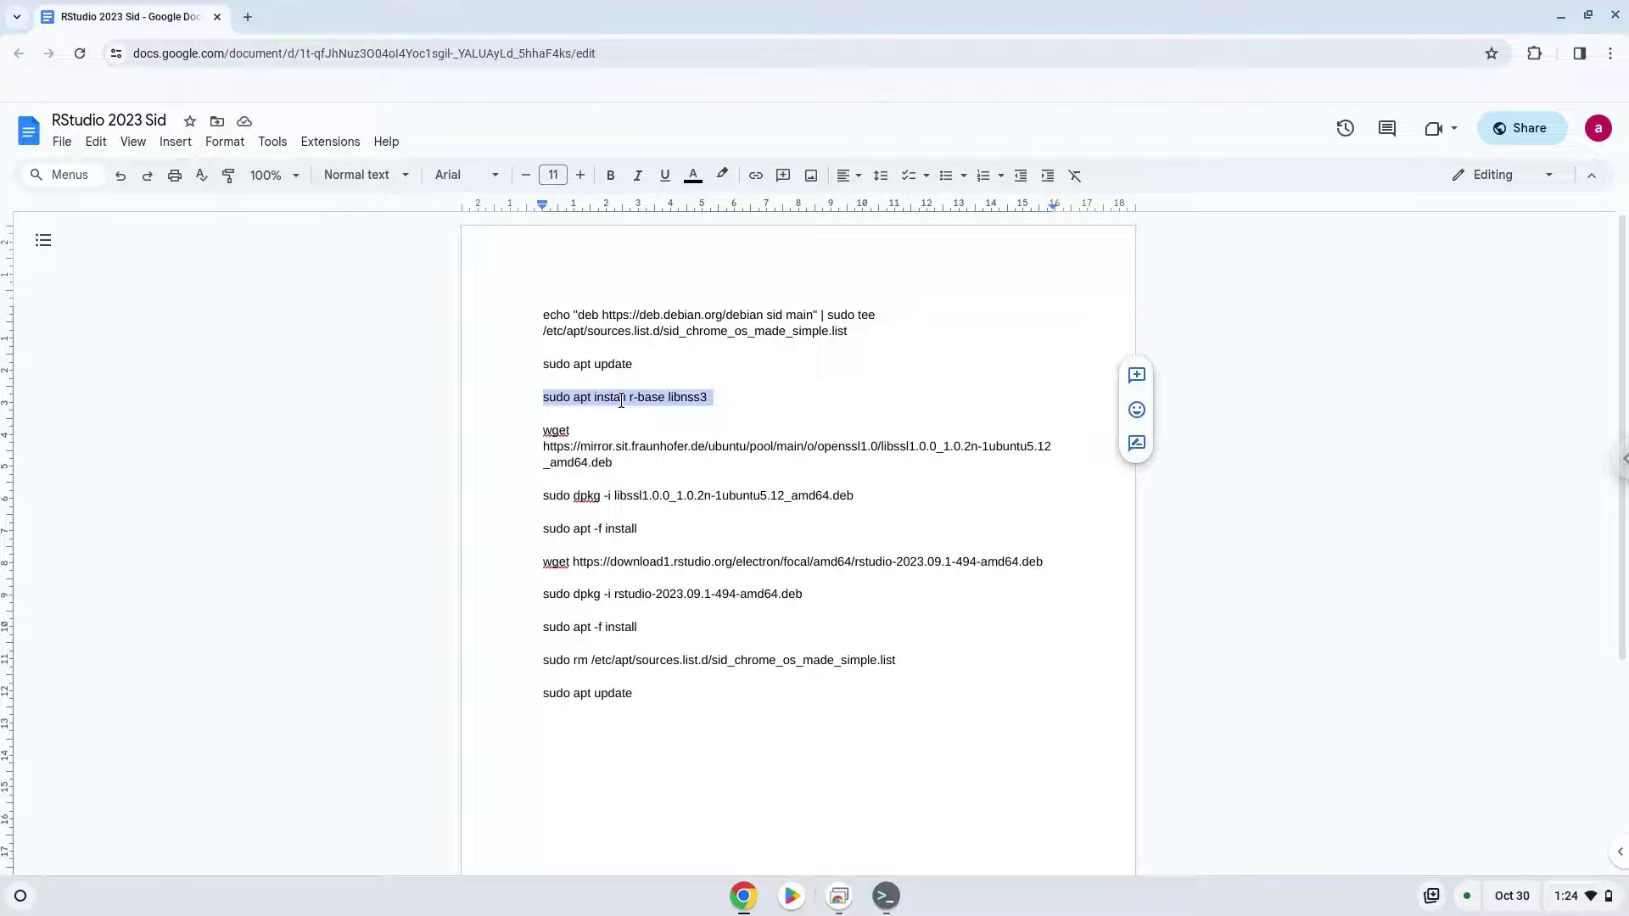
right_click(623, 402)
click(663, 448)
click(882, 899)
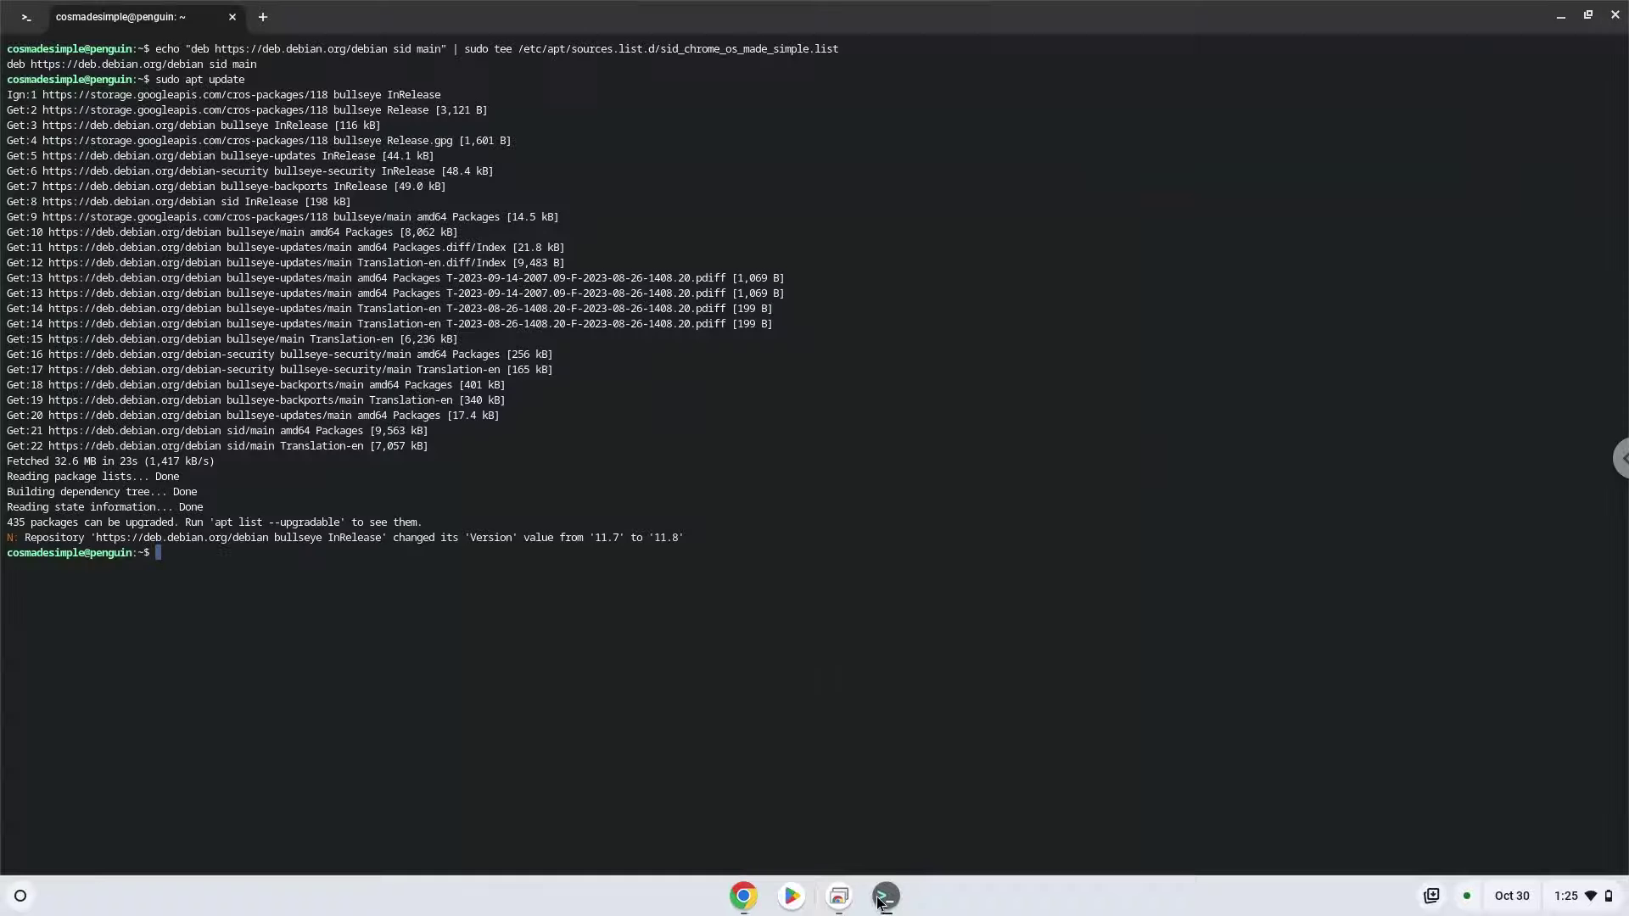
right_click(818, 656)
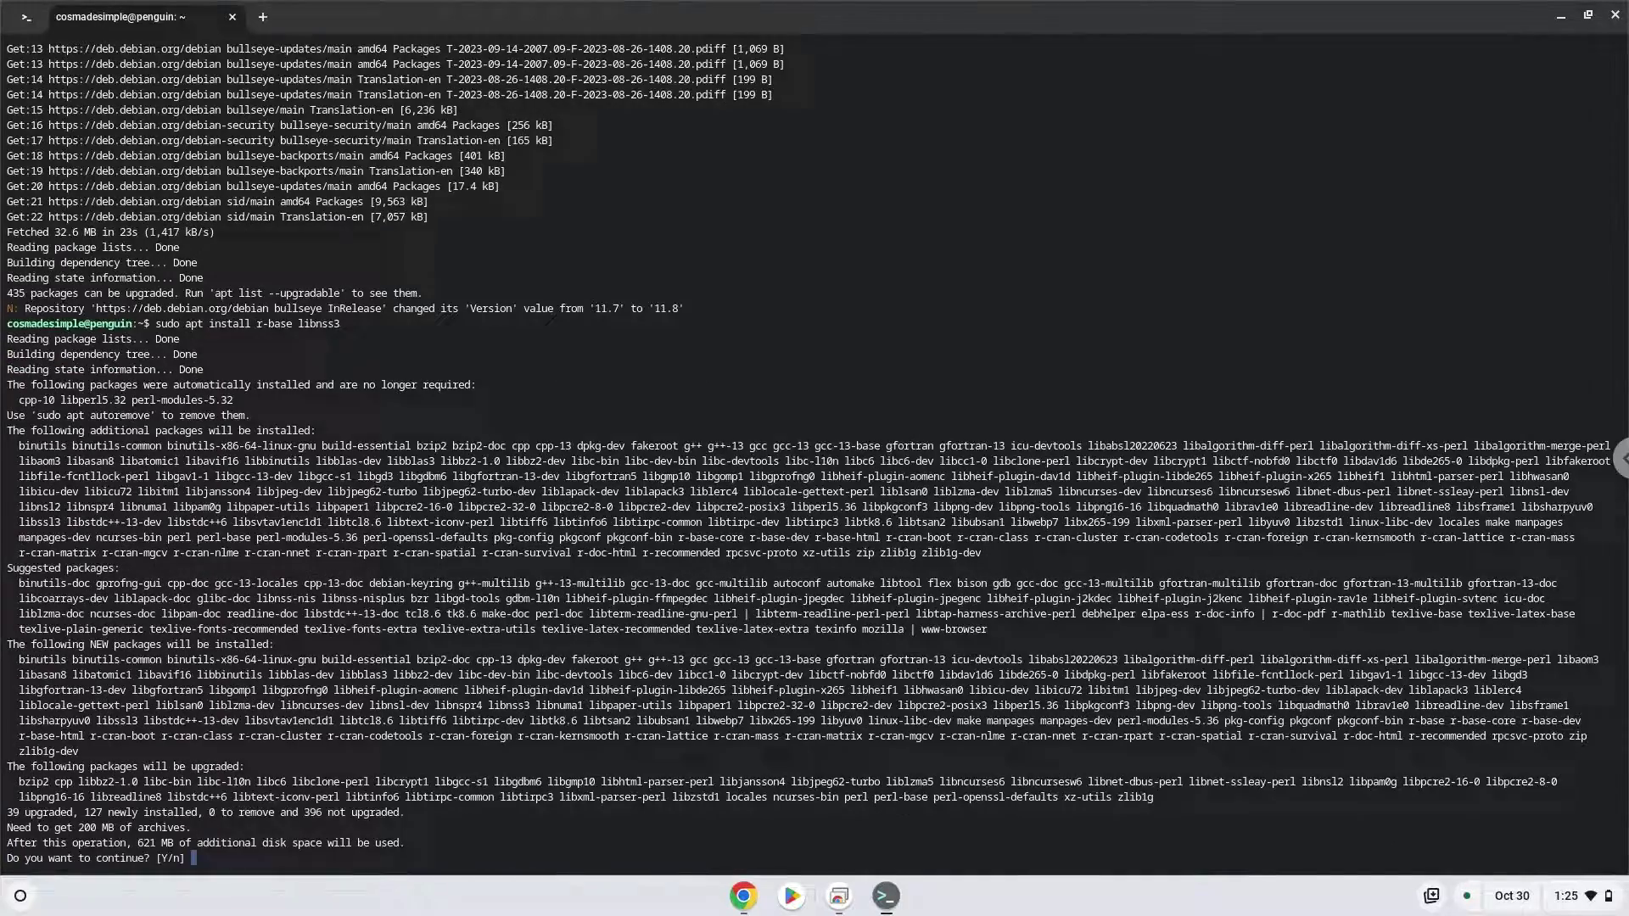
key(Return)
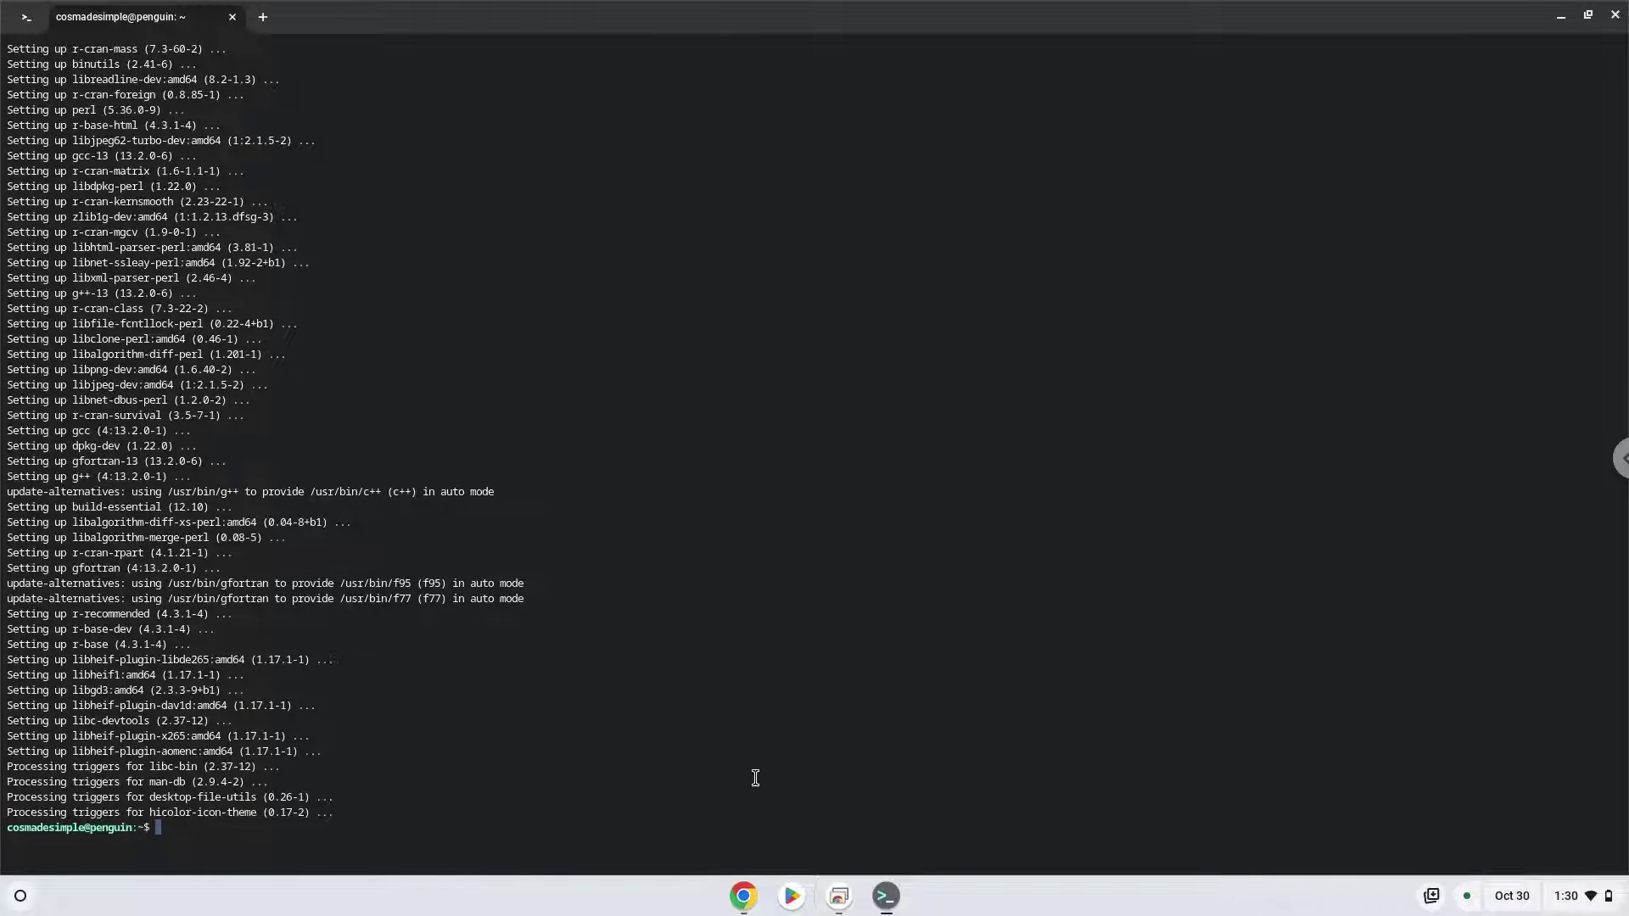
Paste the wget libssl1.0.0 download command from the doc into the terminal.
click(747, 899)
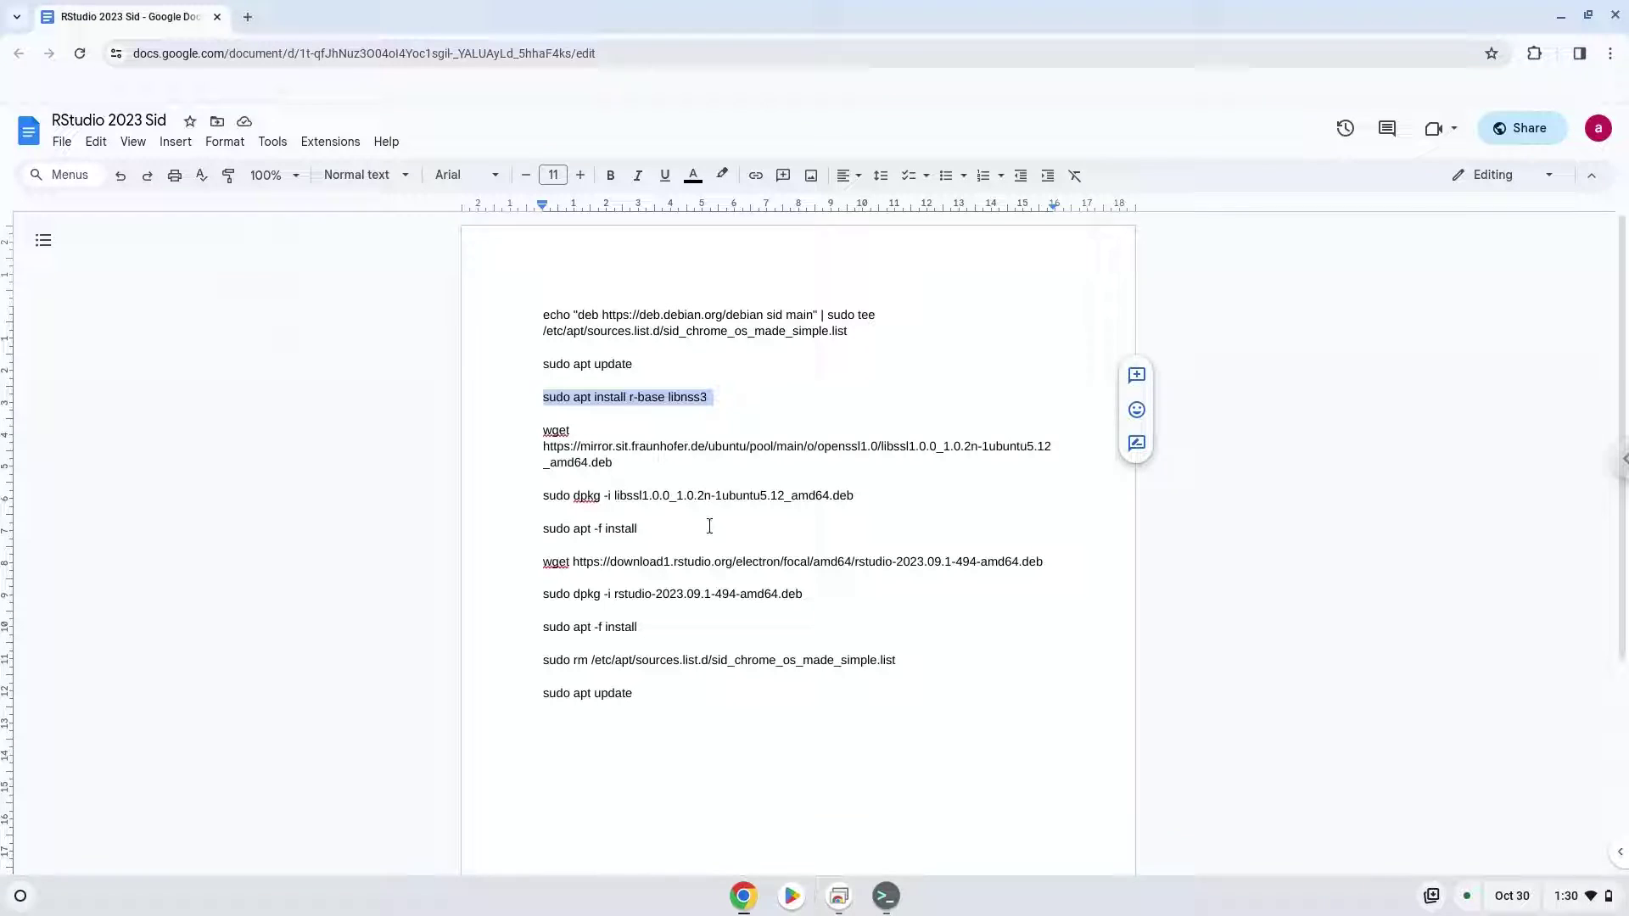
click(723, 448)
triple_click(724, 448)
right_click(727, 447)
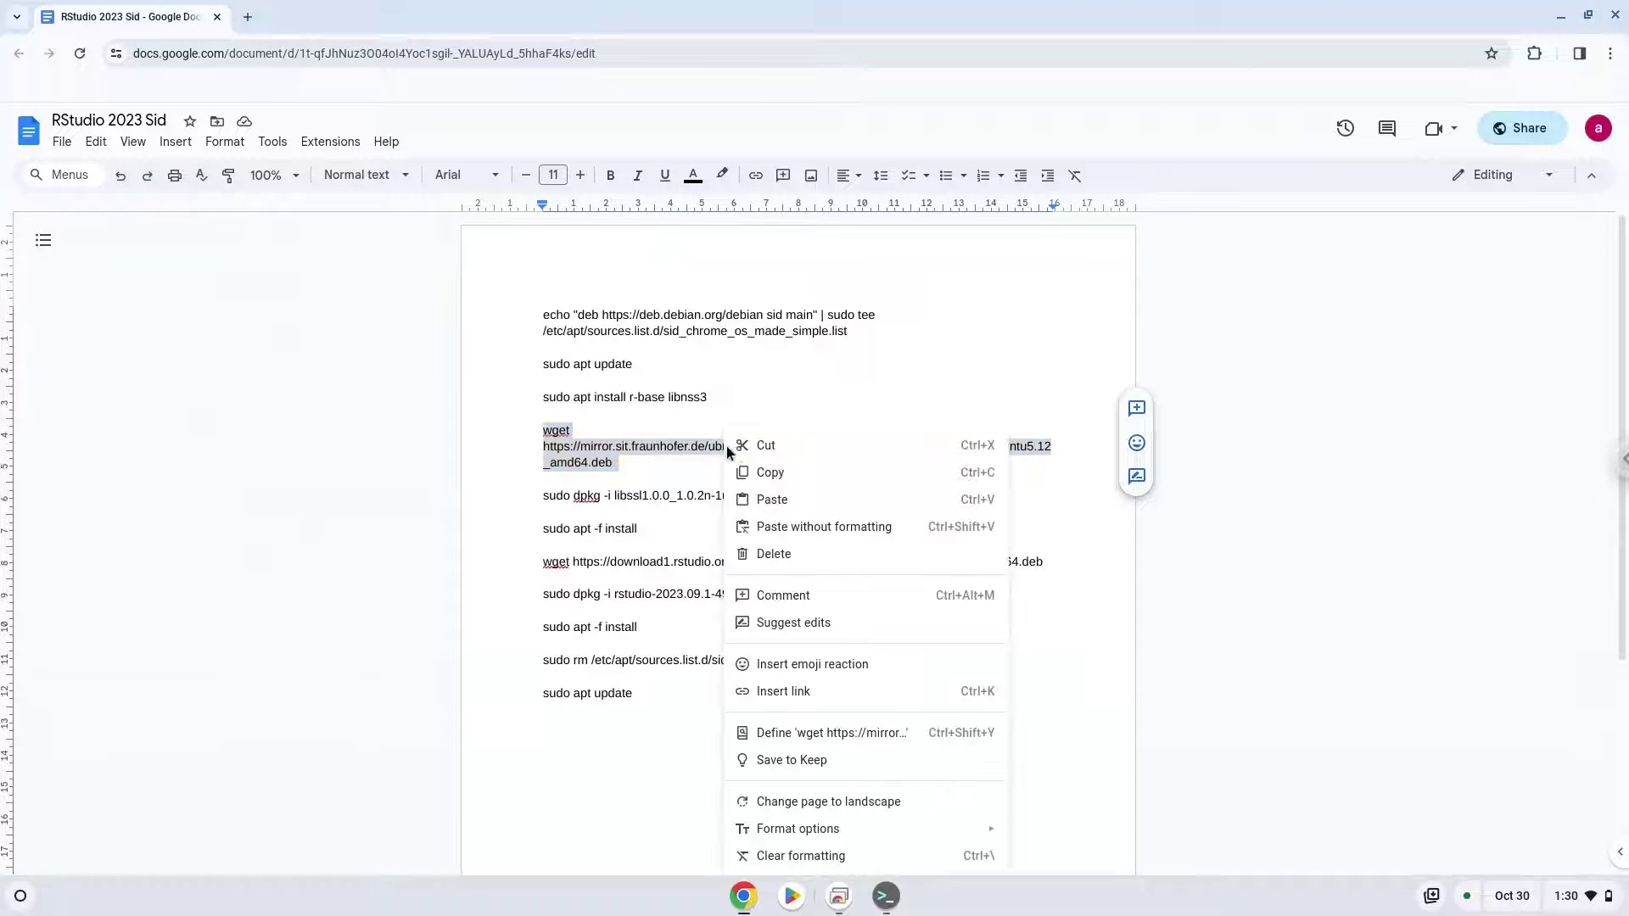
click(773, 471)
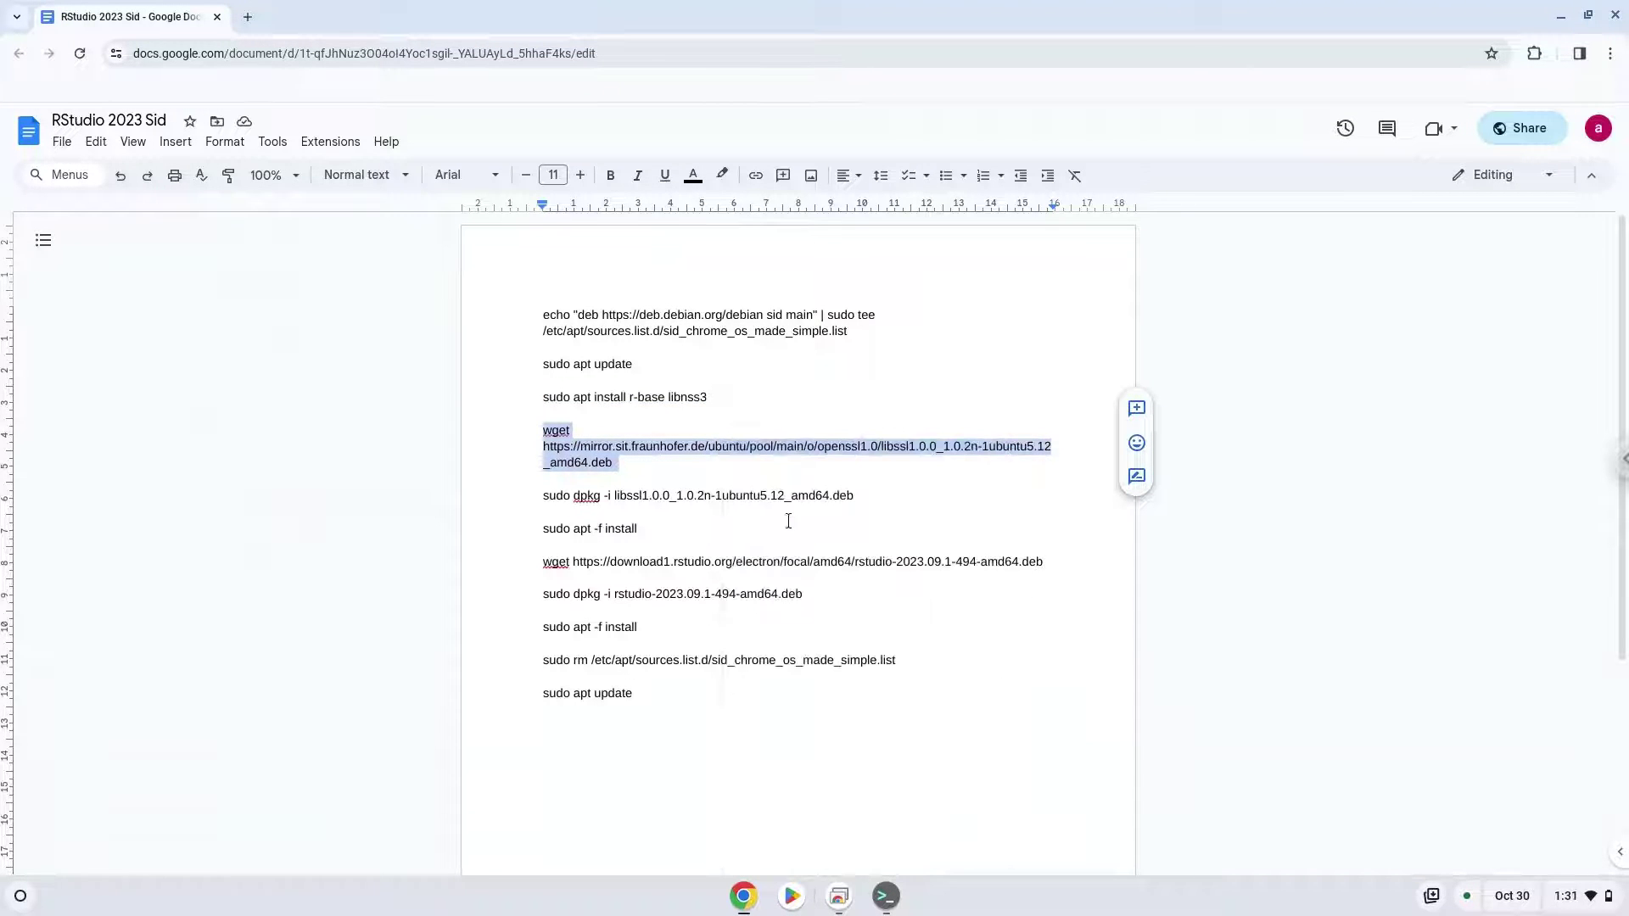
click(886, 896)
right_click(860, 782)
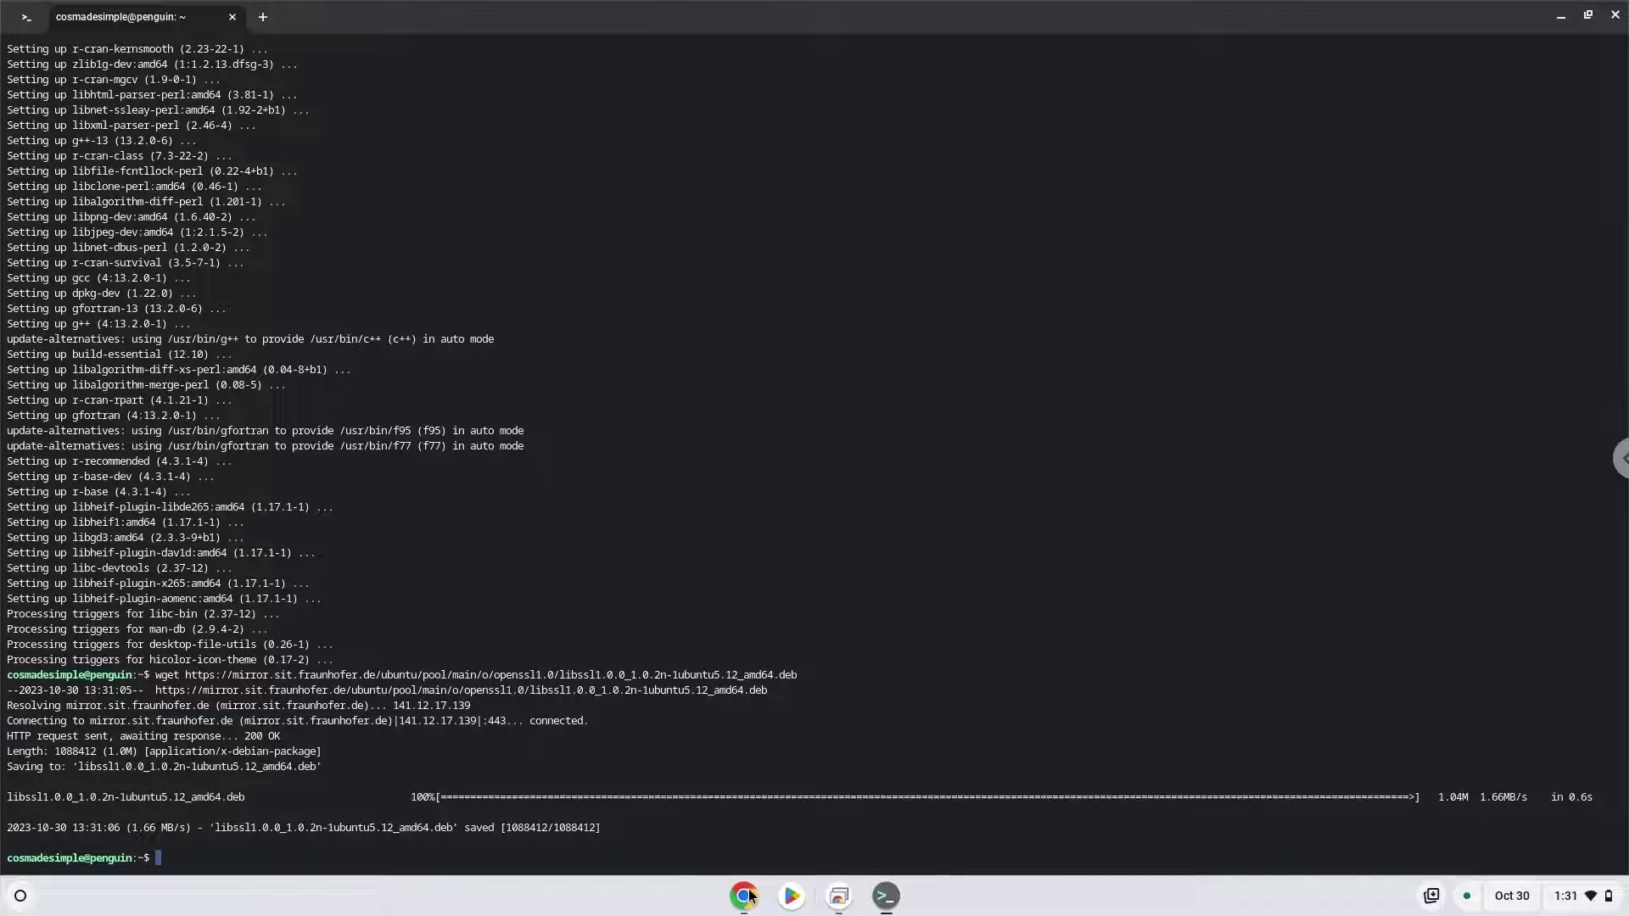
Install the downloaded libssl package with 'sudo dpkg -i'.
click(746, 897)
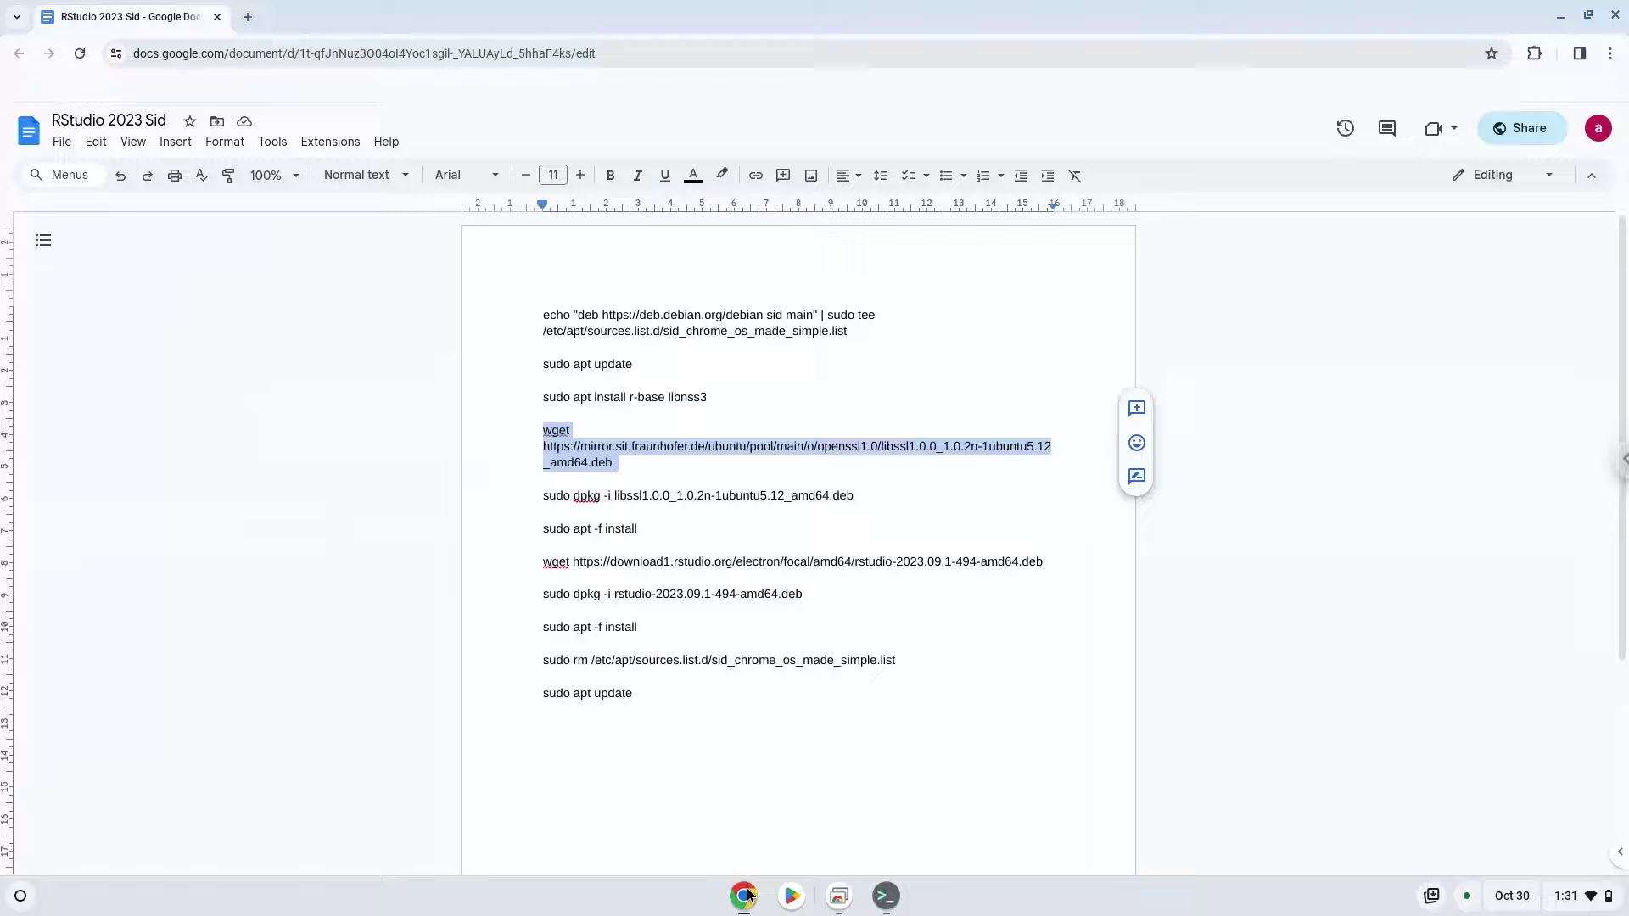
triple_click(656, 499)
right_click(657, 500)
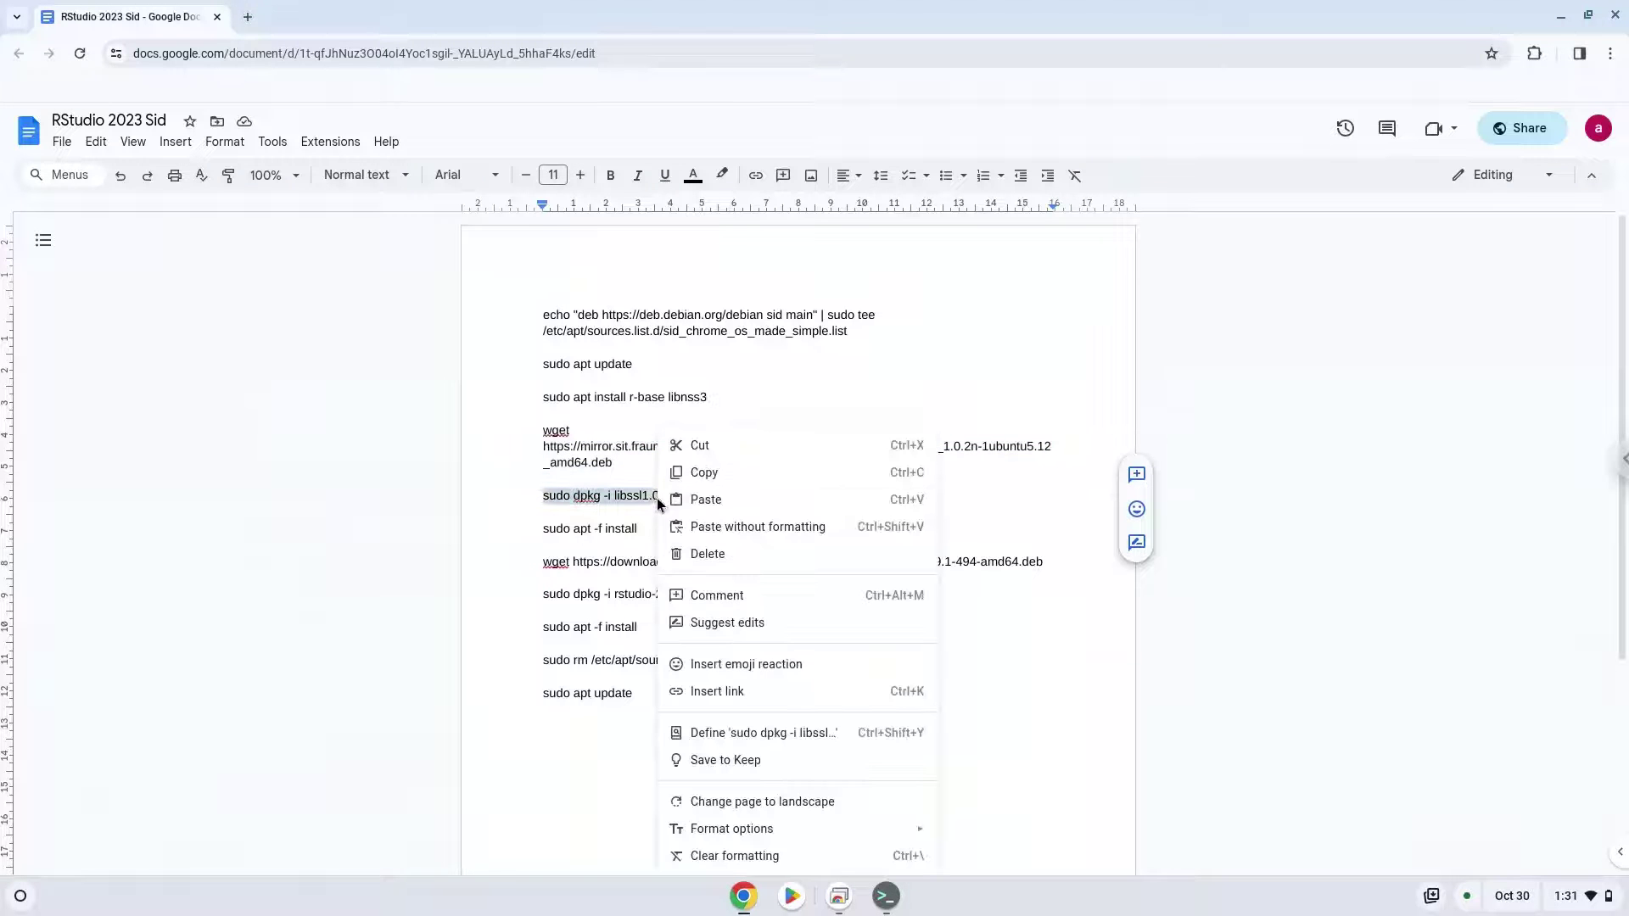
click(708, 476)
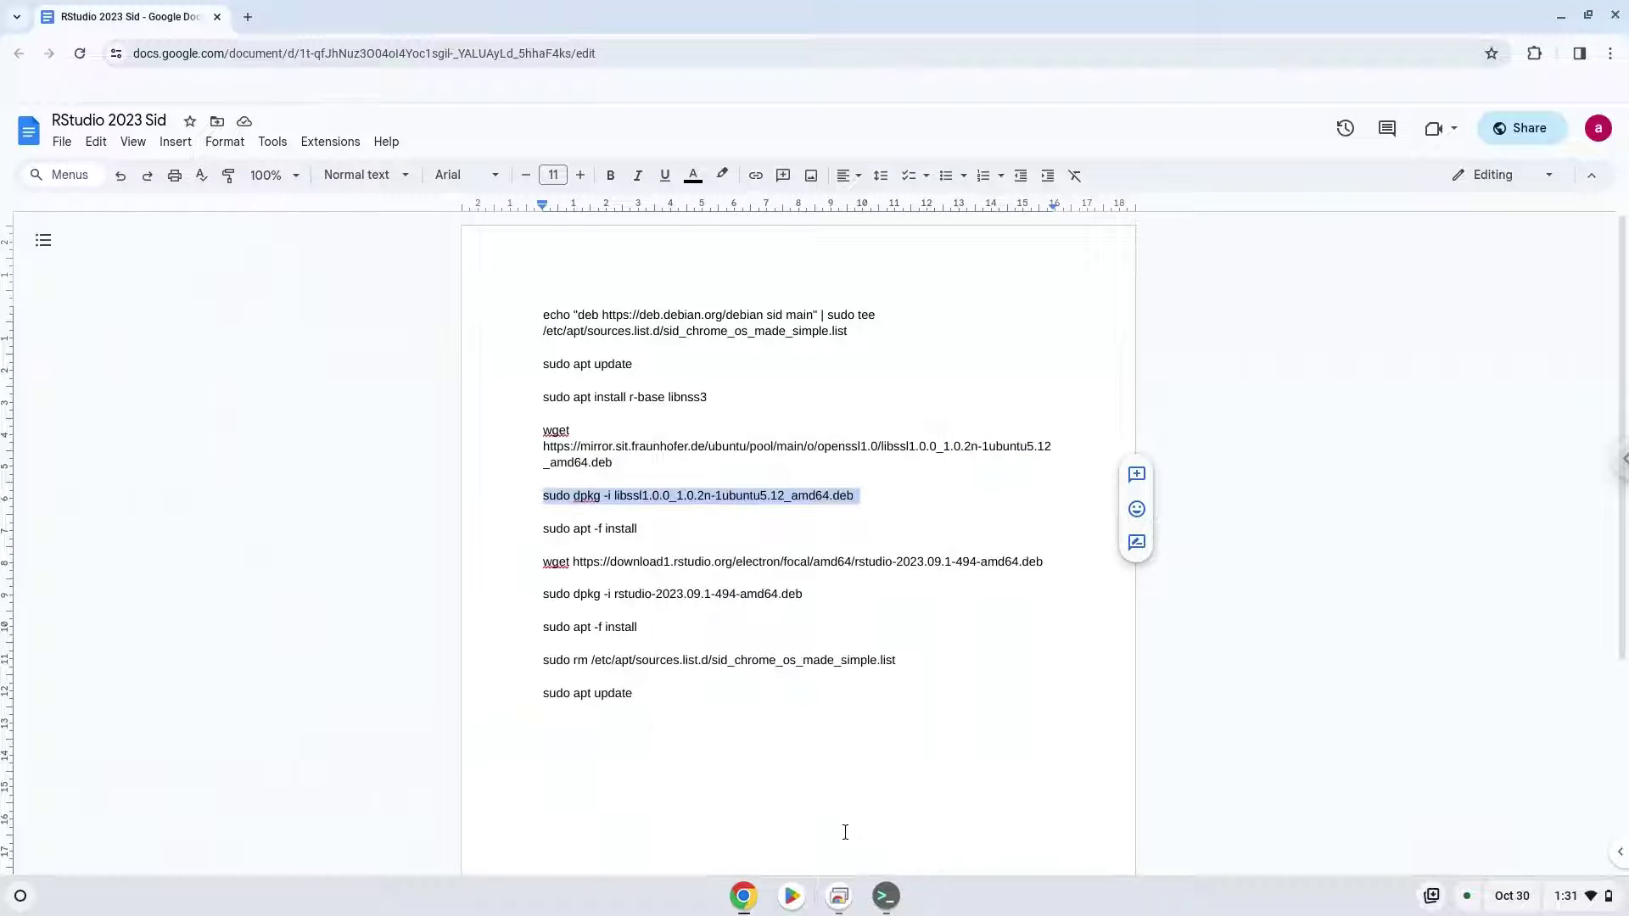
click(886, 896)
right_click(846, 752)
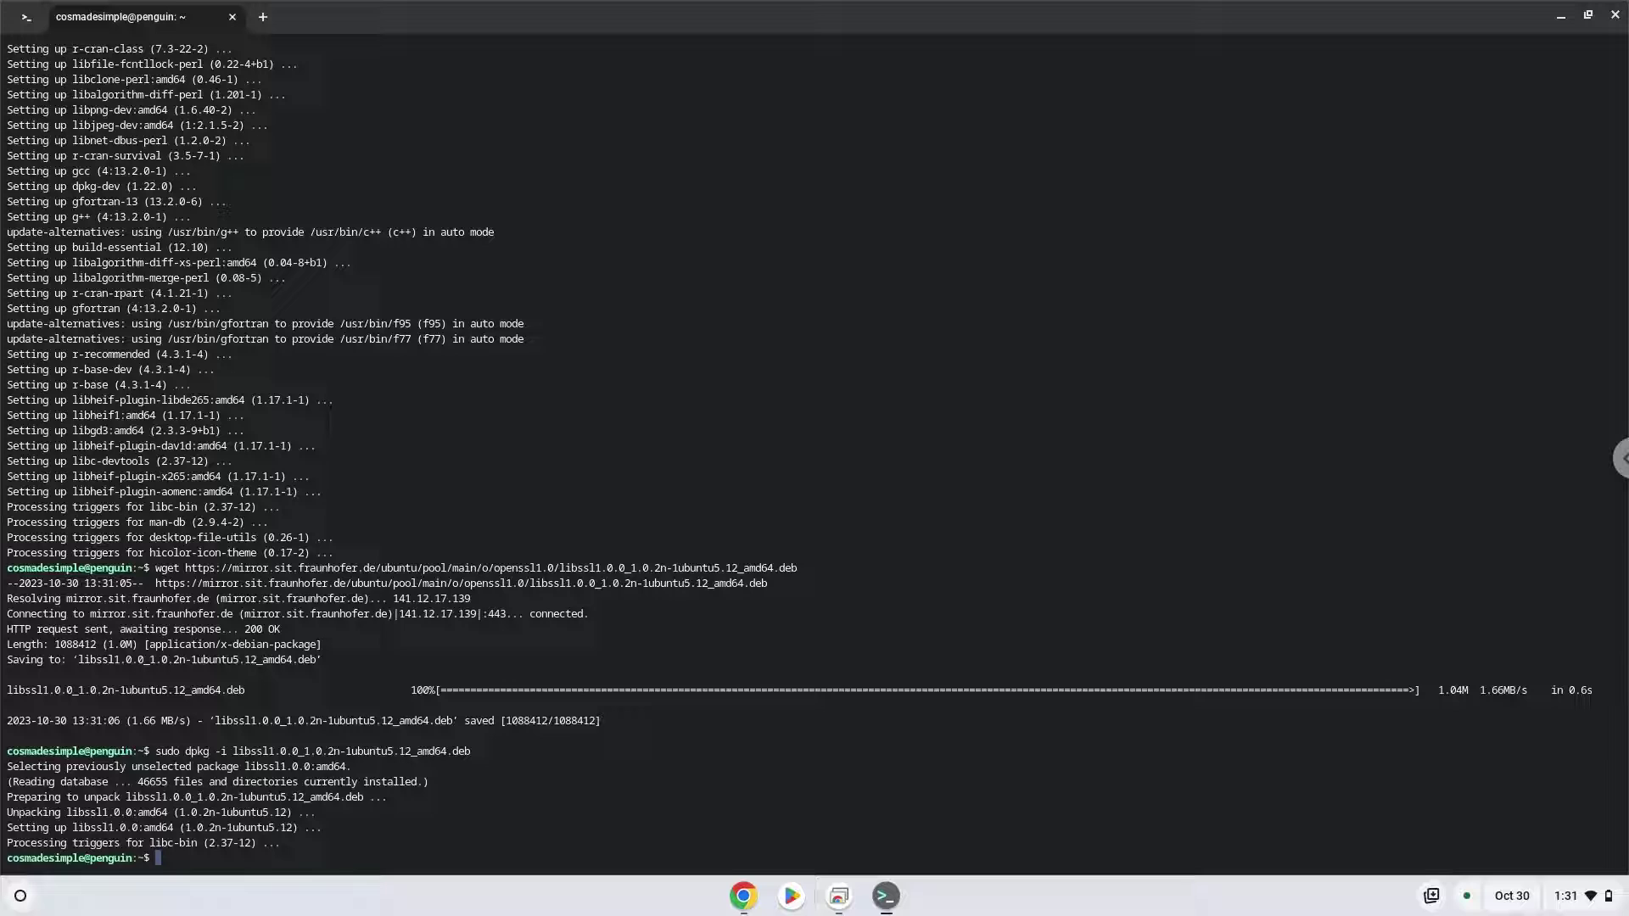
Run 'sudo apt -f install' to resolve remaining dependencies.
click(742, 897)
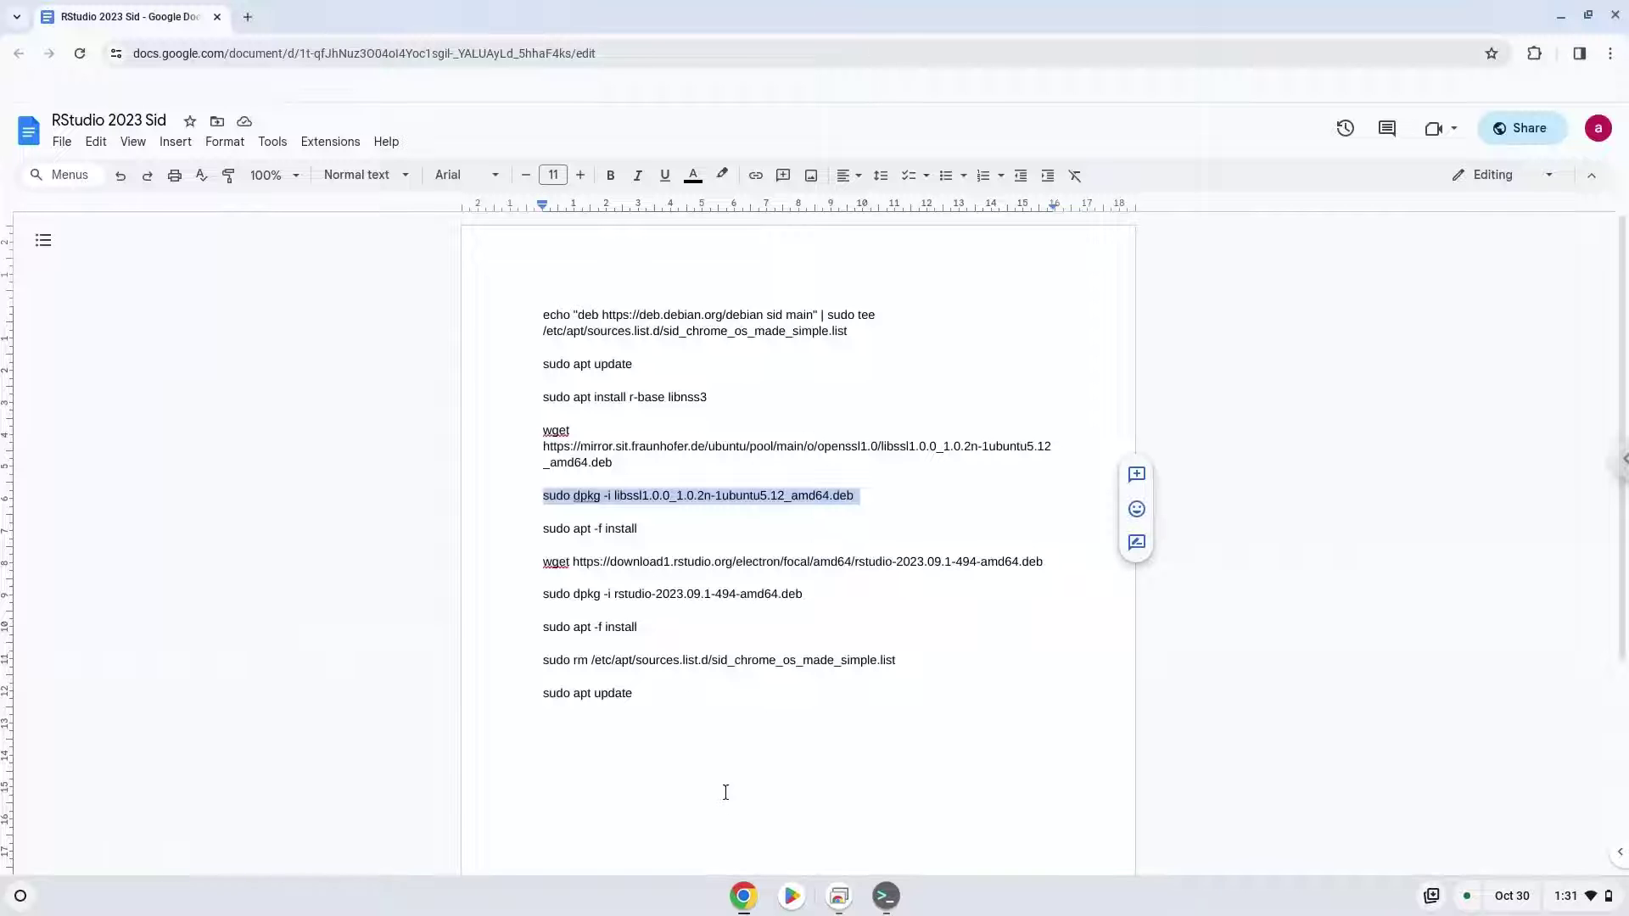
click(608, 528)
triple_click(608, 528)
right_click(609, 529)
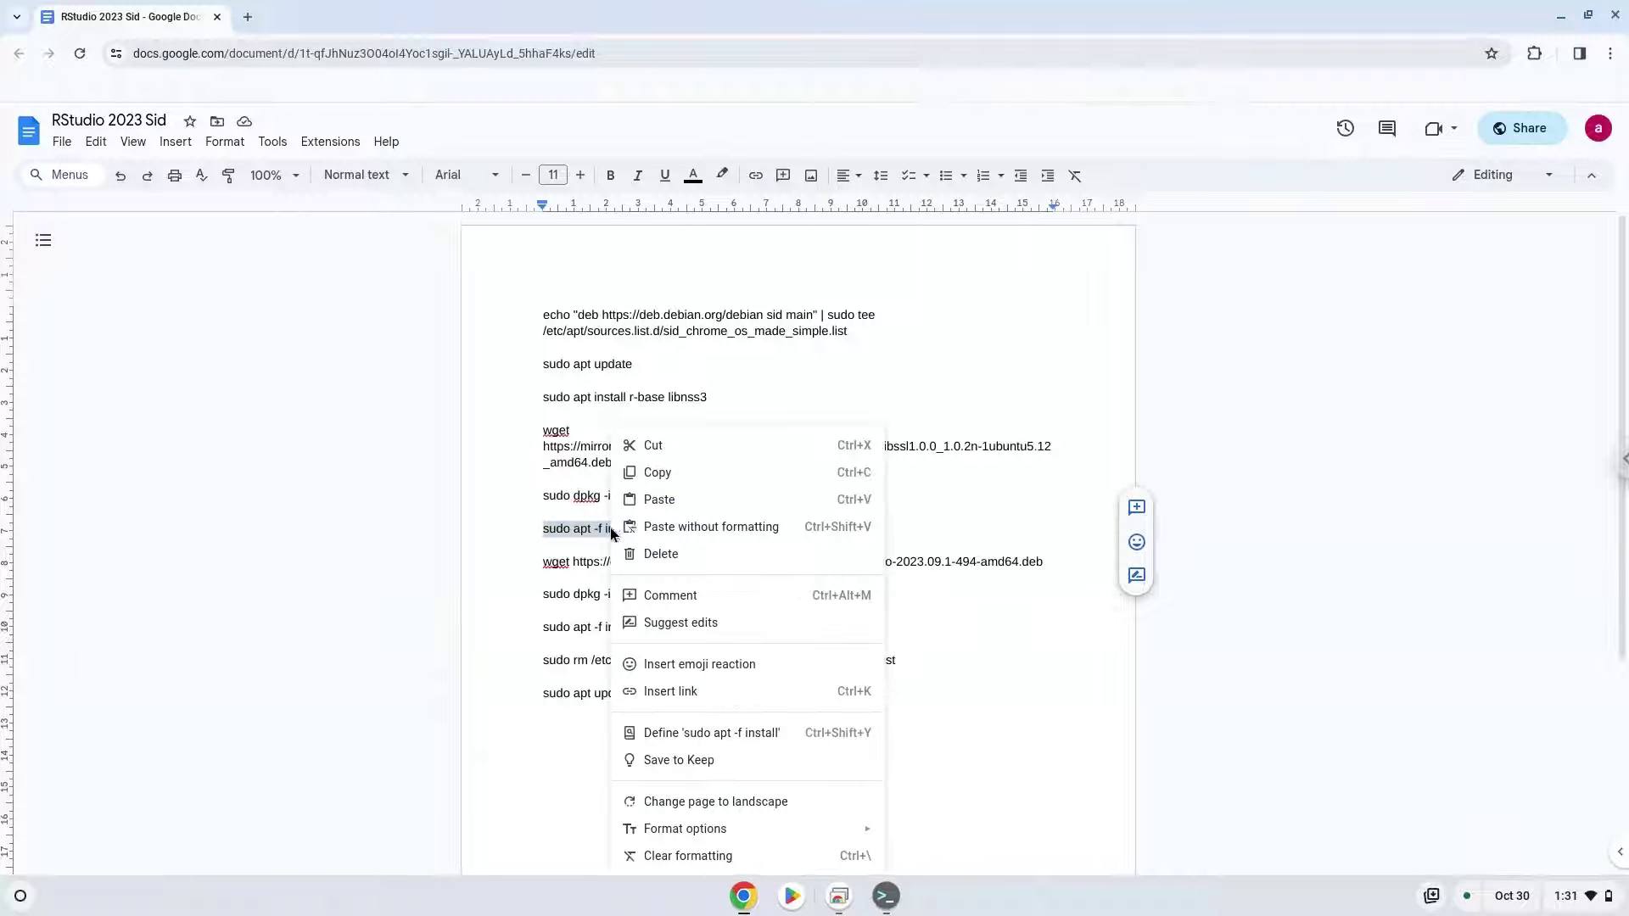
click(694, 471)
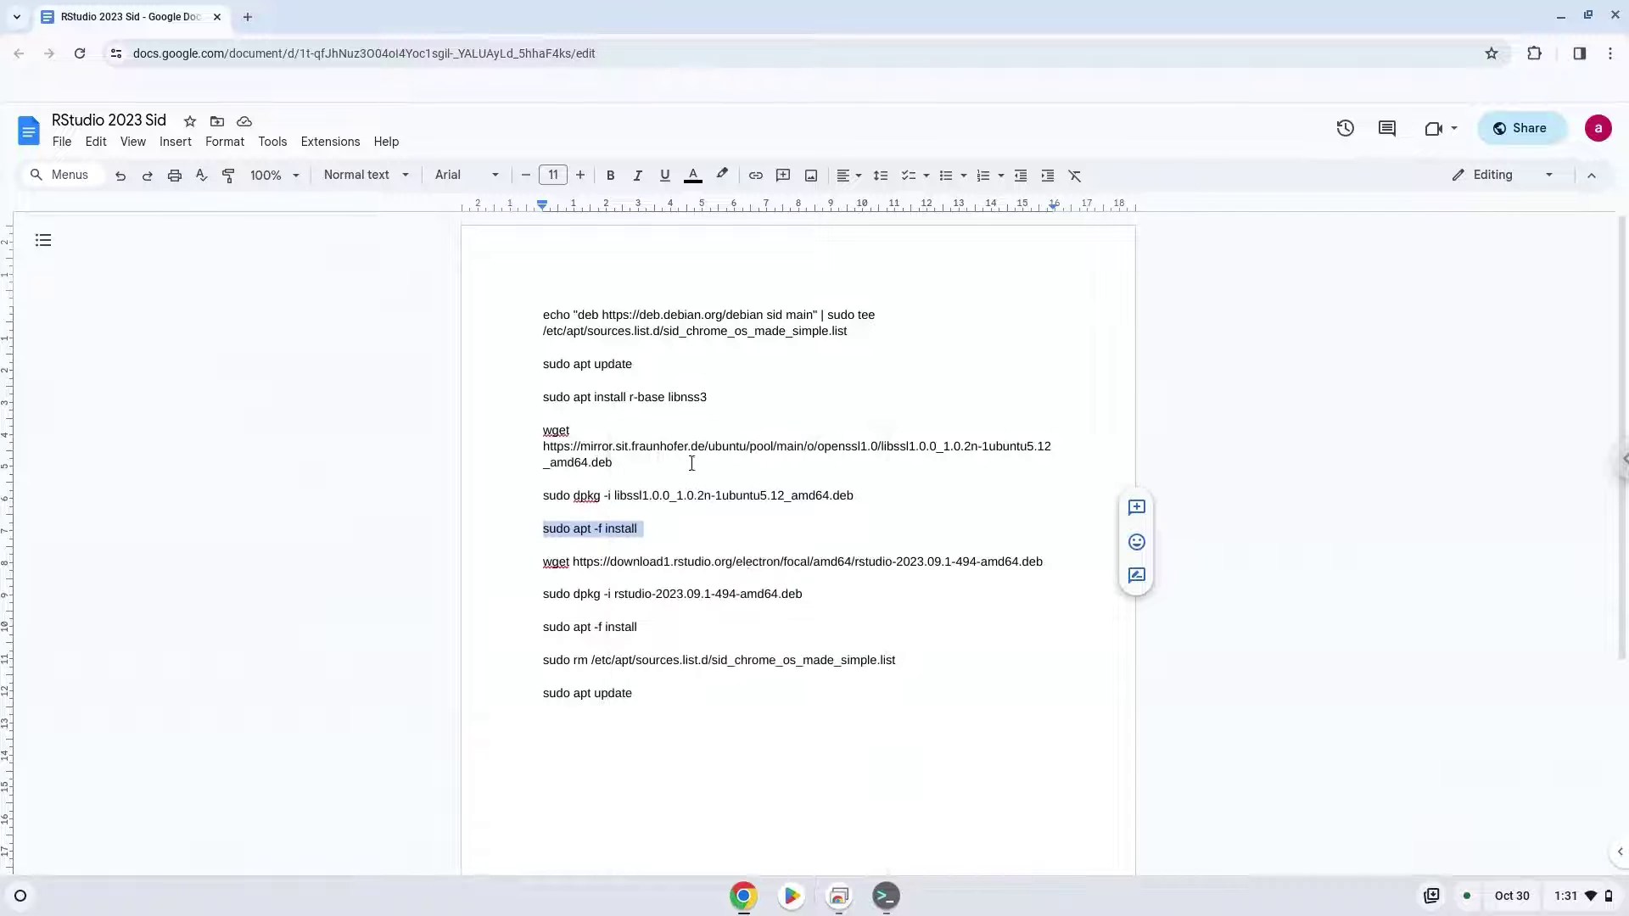
click(876, 903)
key(ctrl+shift+v)
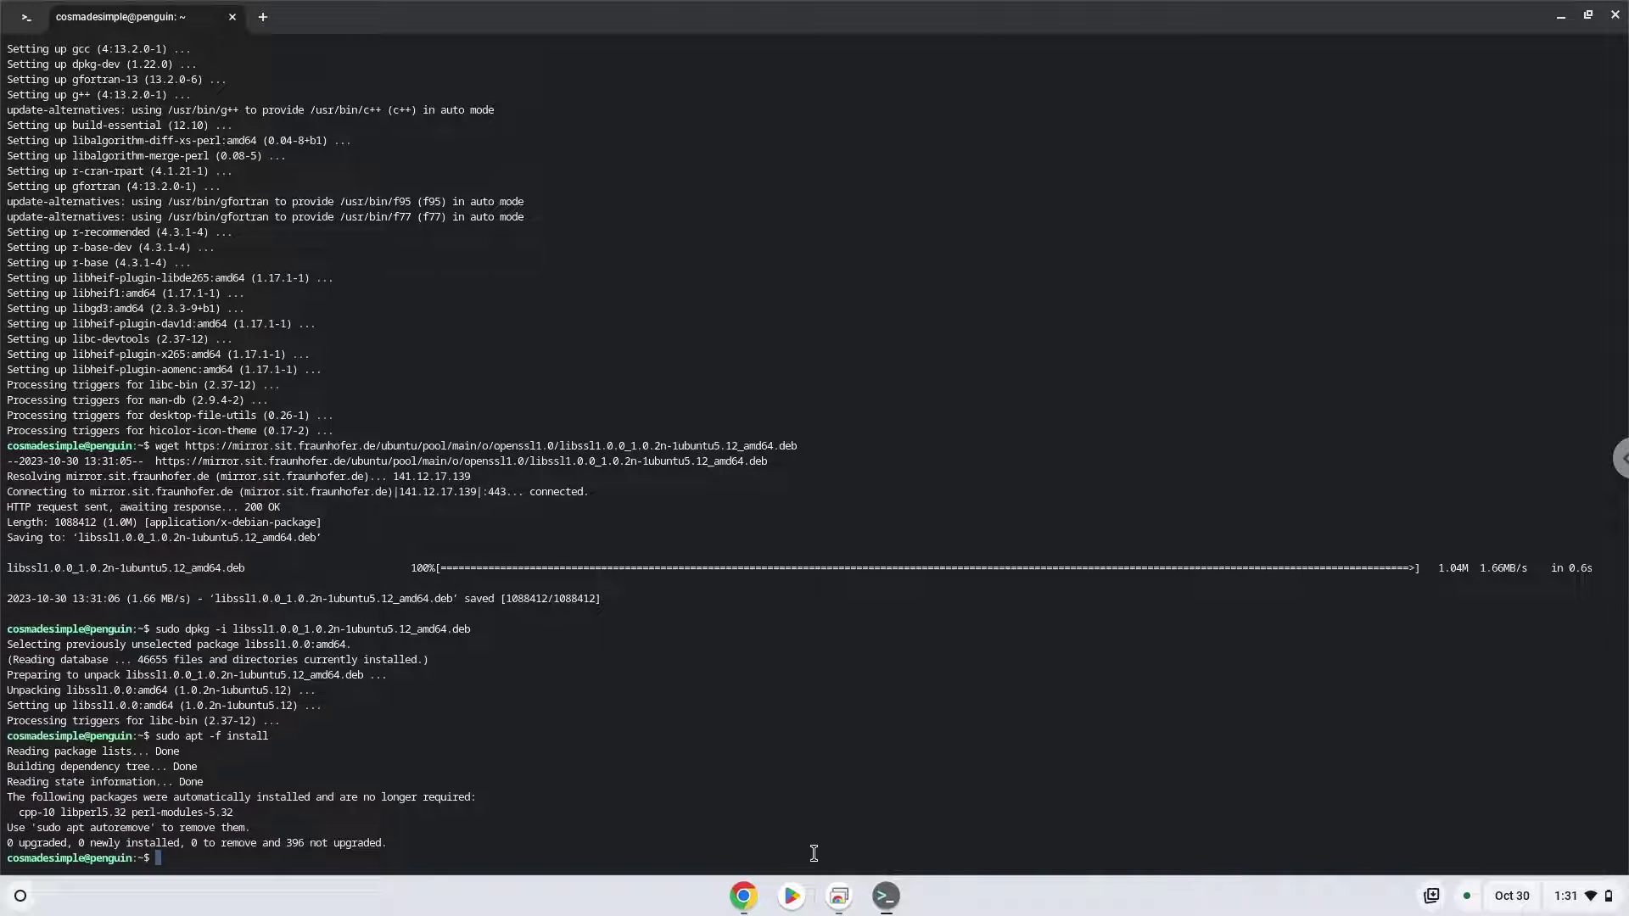
Select the wget RStudio download line in the command document.
click(744, 896)
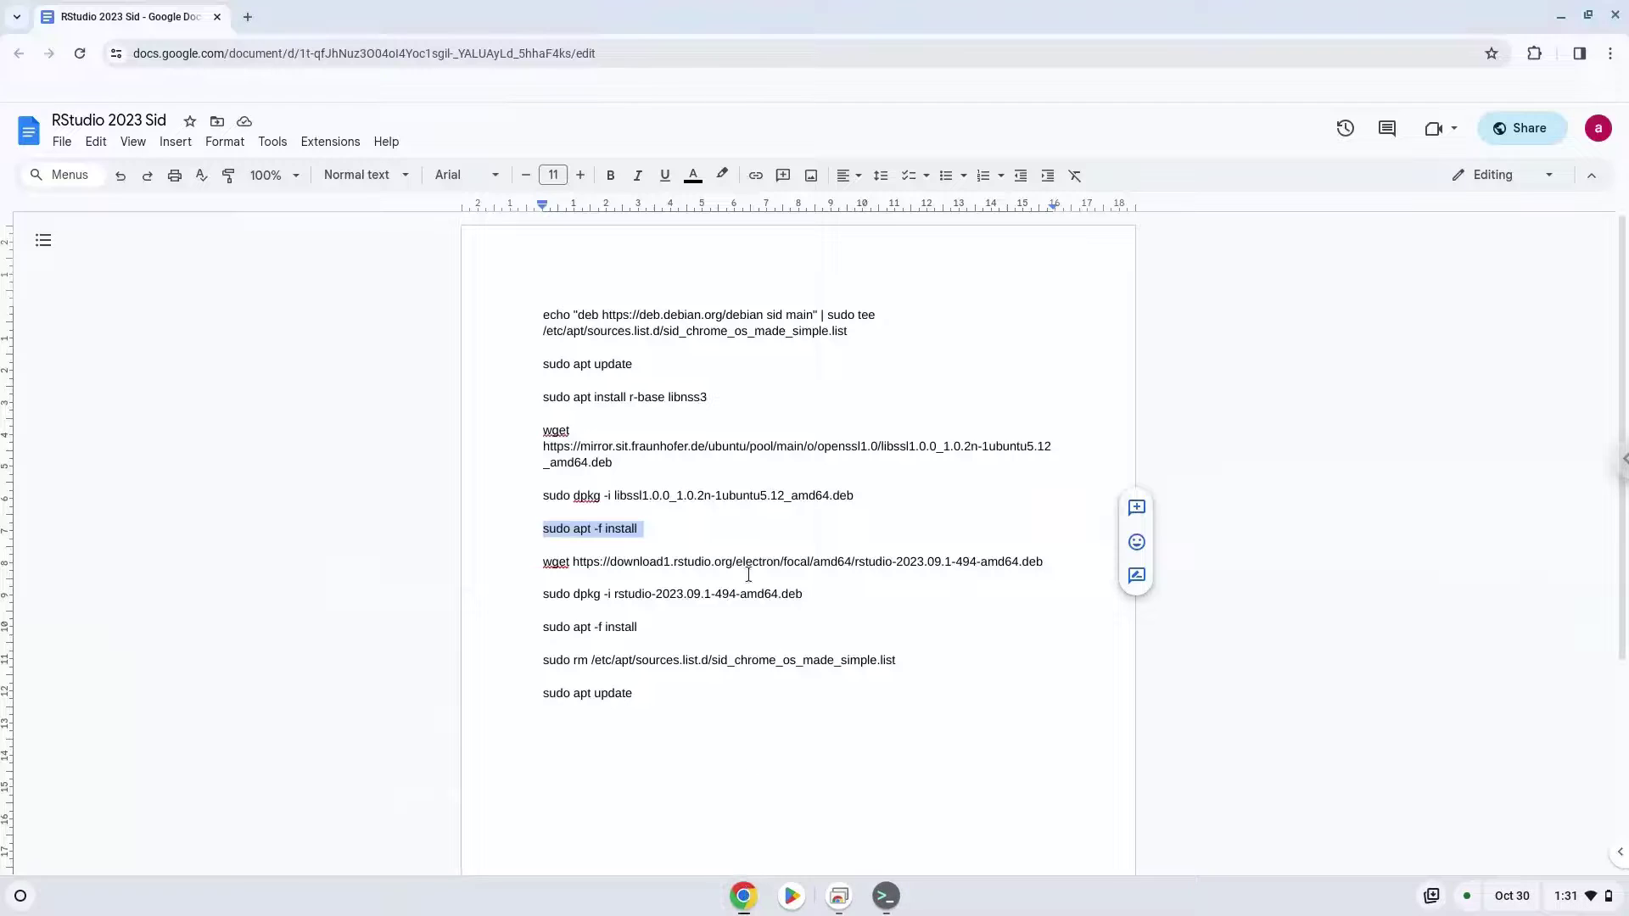
triple_click(751, 560)
right_click(751, 560)
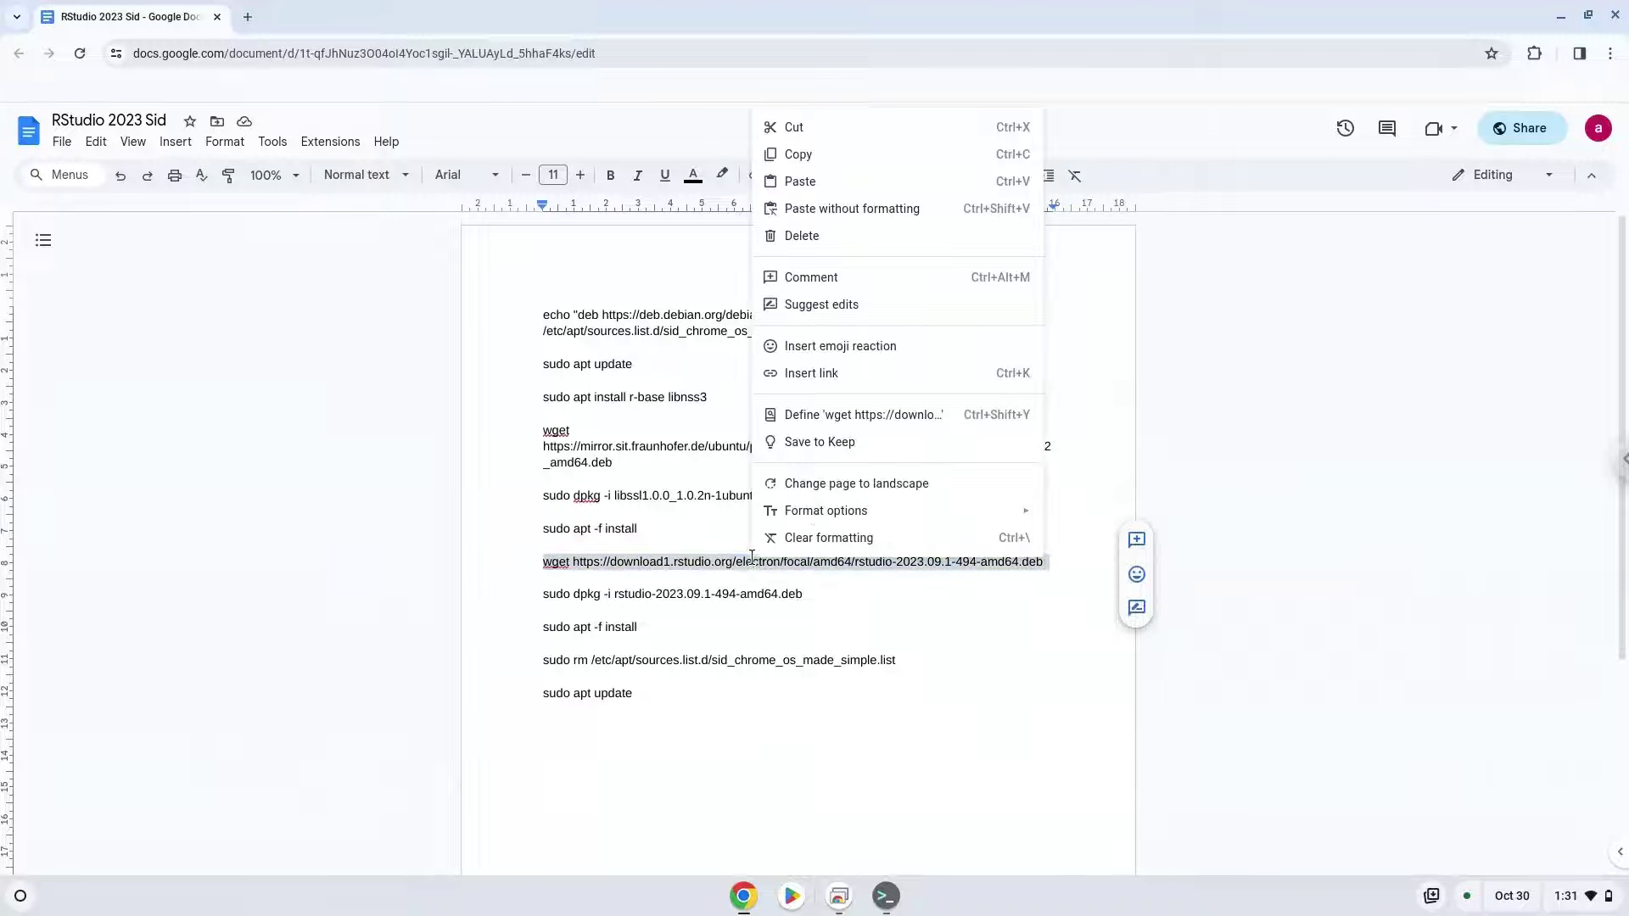
Download the RStudio 2023.09.1 .deb with the copied wget command.
click(866, 155)
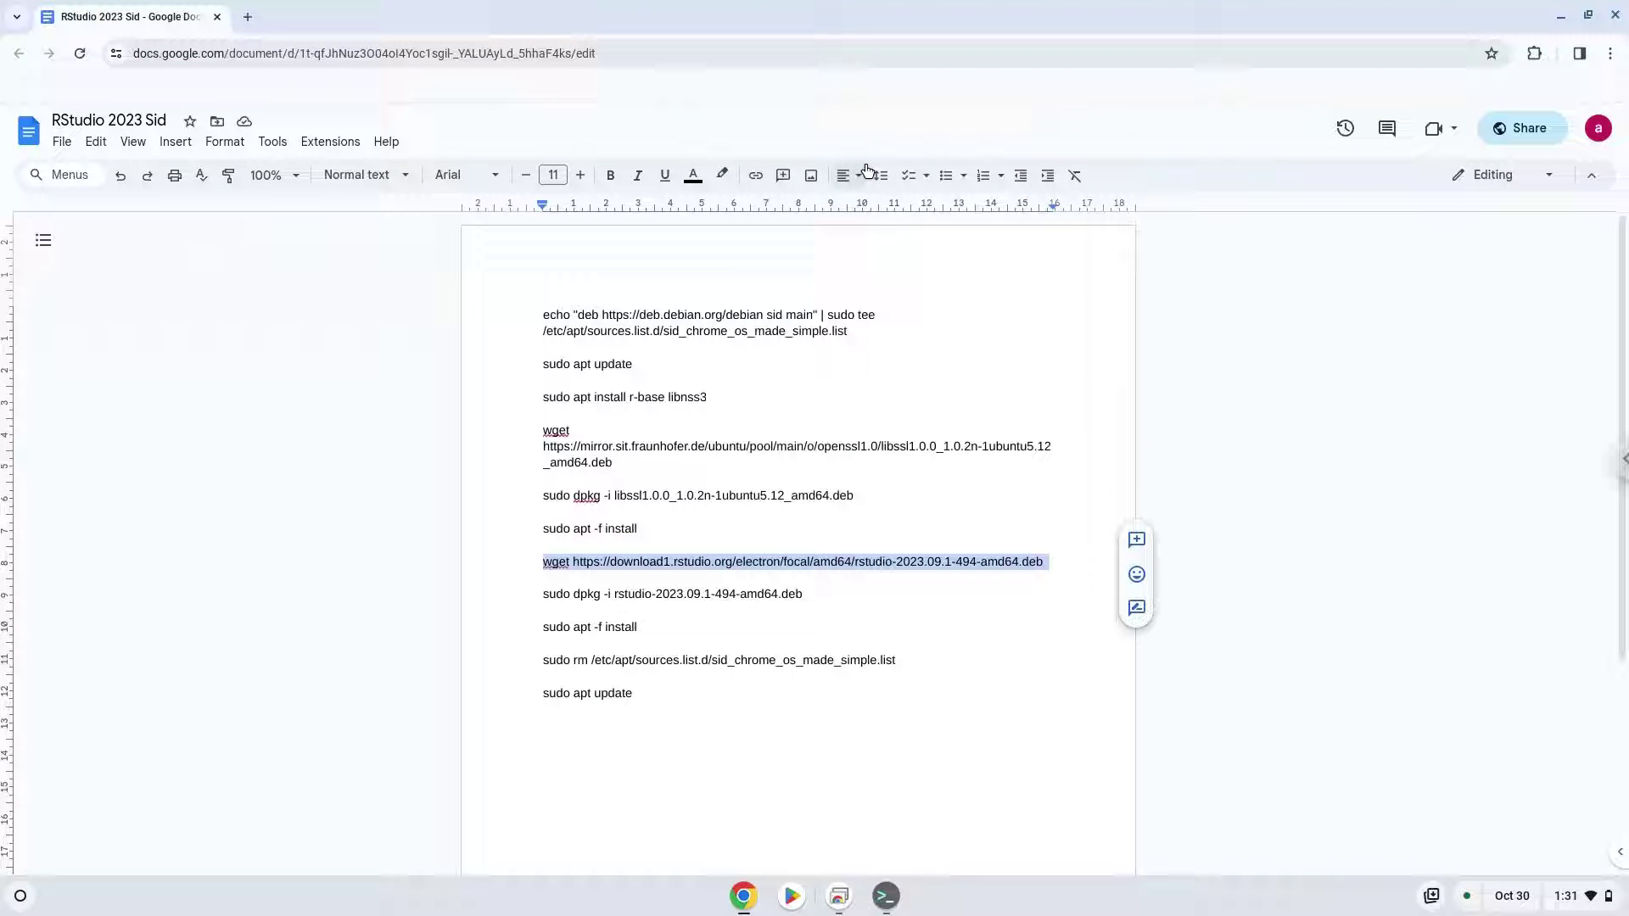
click(886, 898)
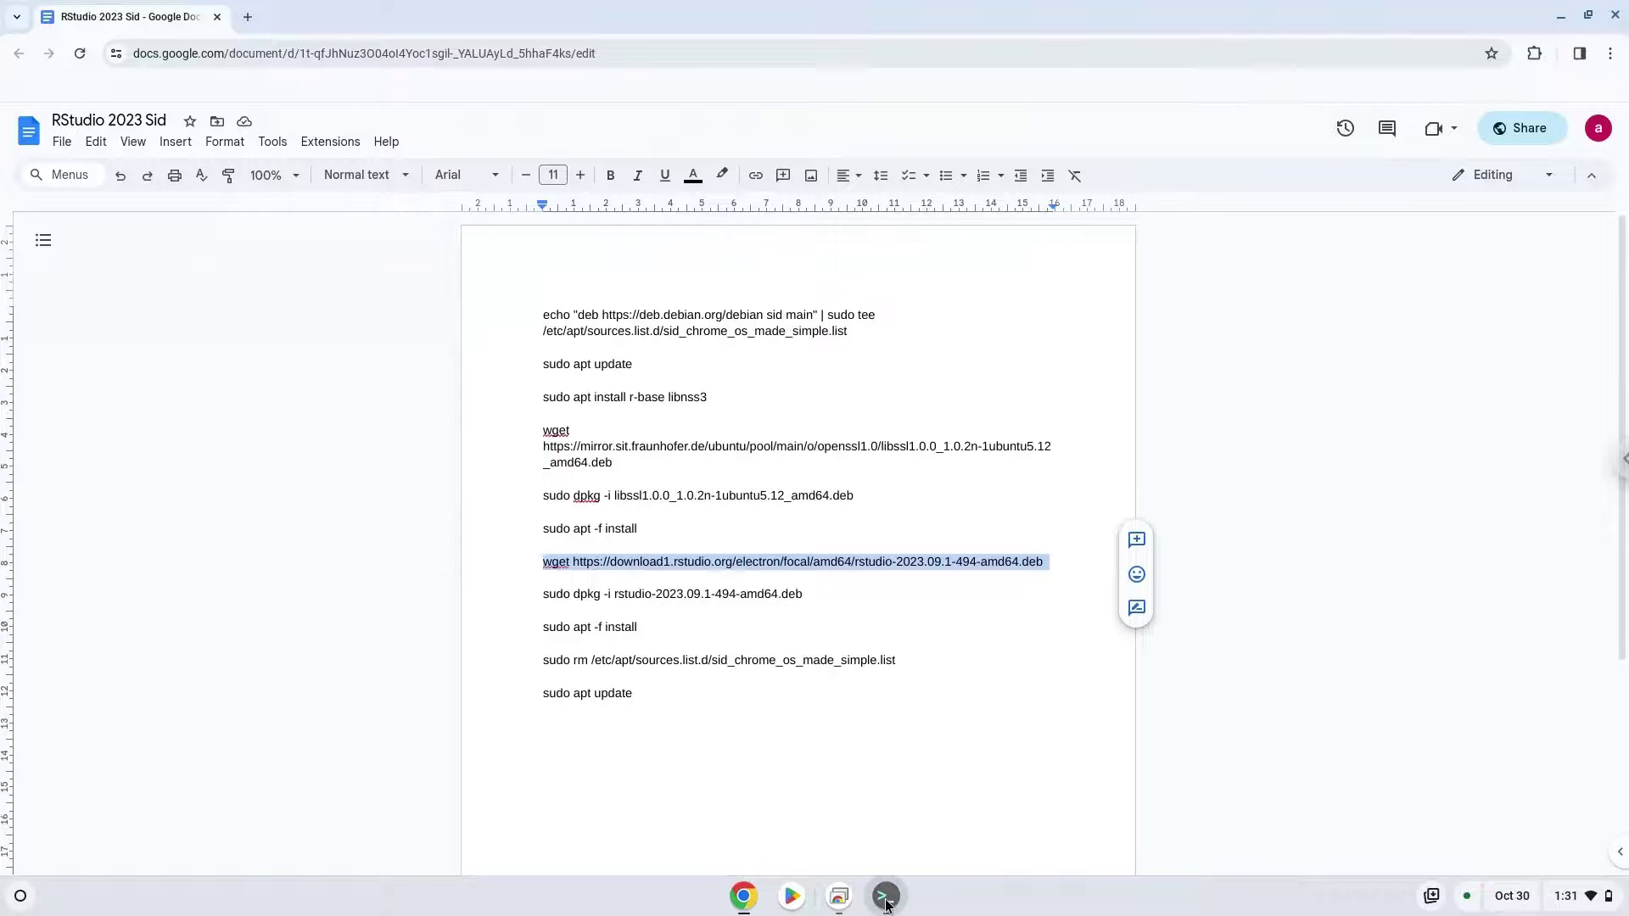
key(ctrl+shift+v)
key(Return)
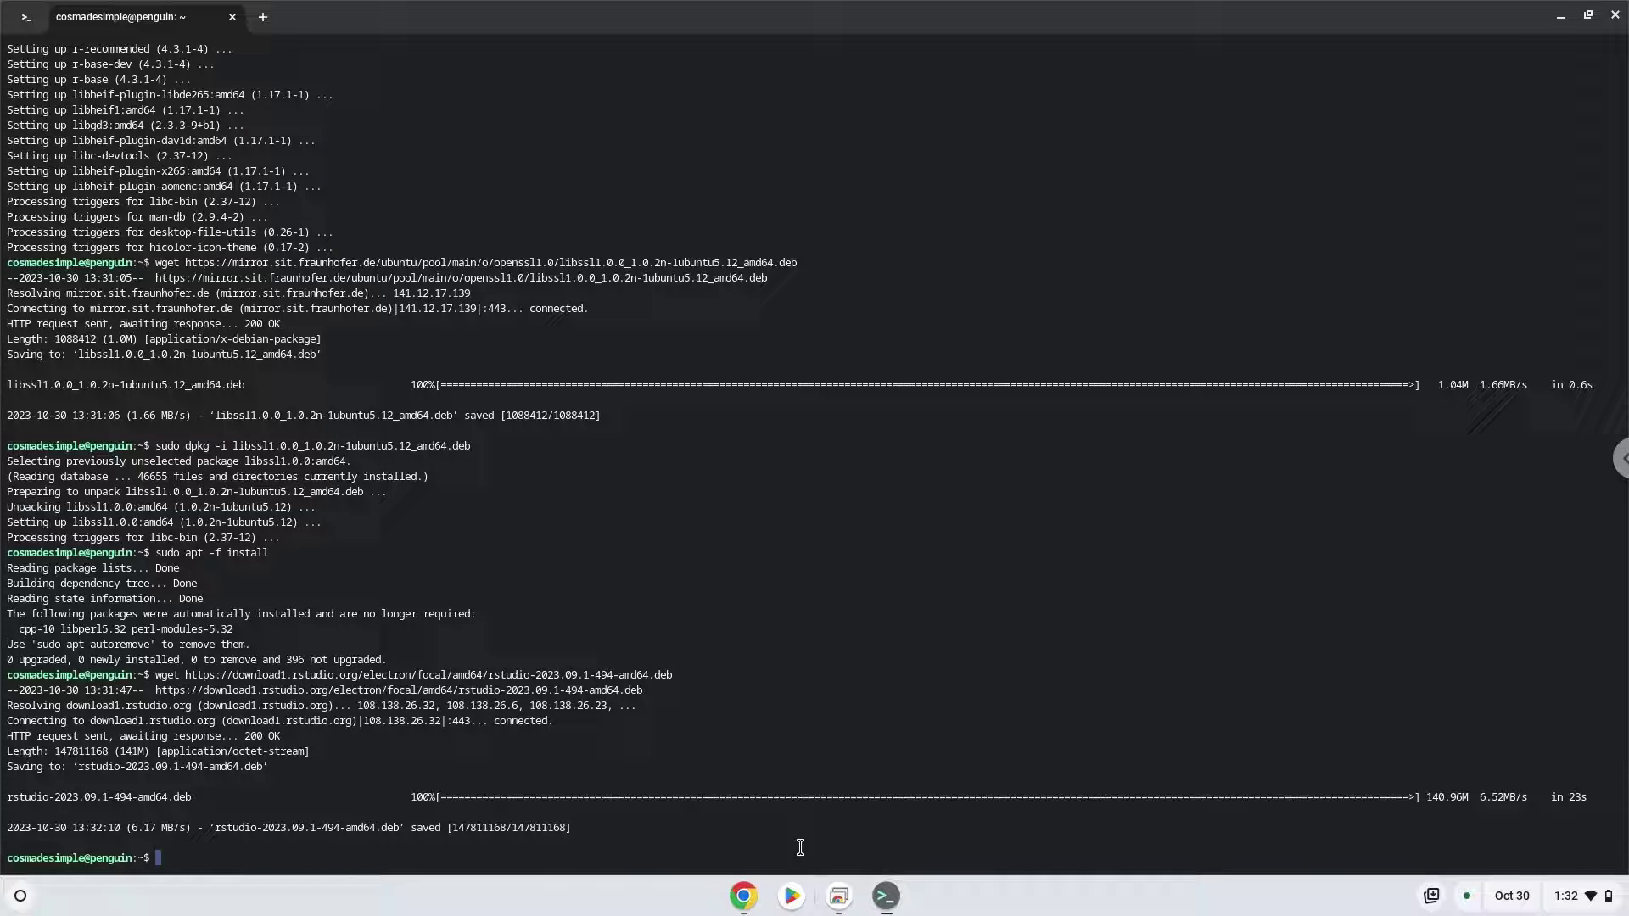
Run 'sudo dpkg -i rstudio-2023.09.1-494-amd64.deb' in the terminal.
click(745, 897)
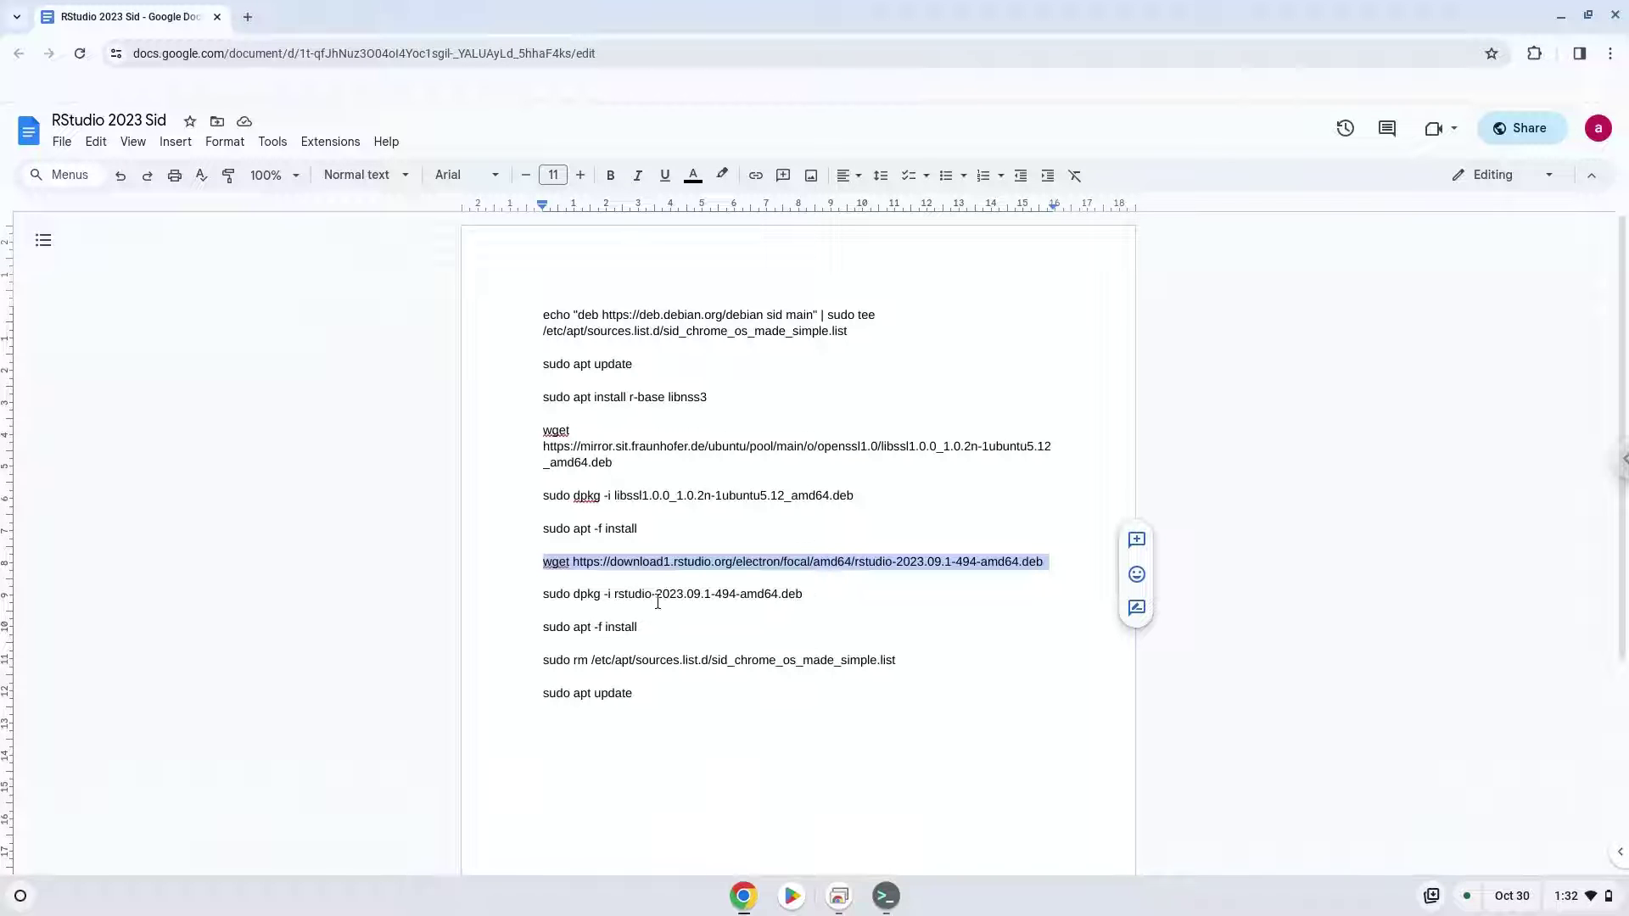
triple_click(658, 595)
key(ctrl+c)
right_click(658, 594)
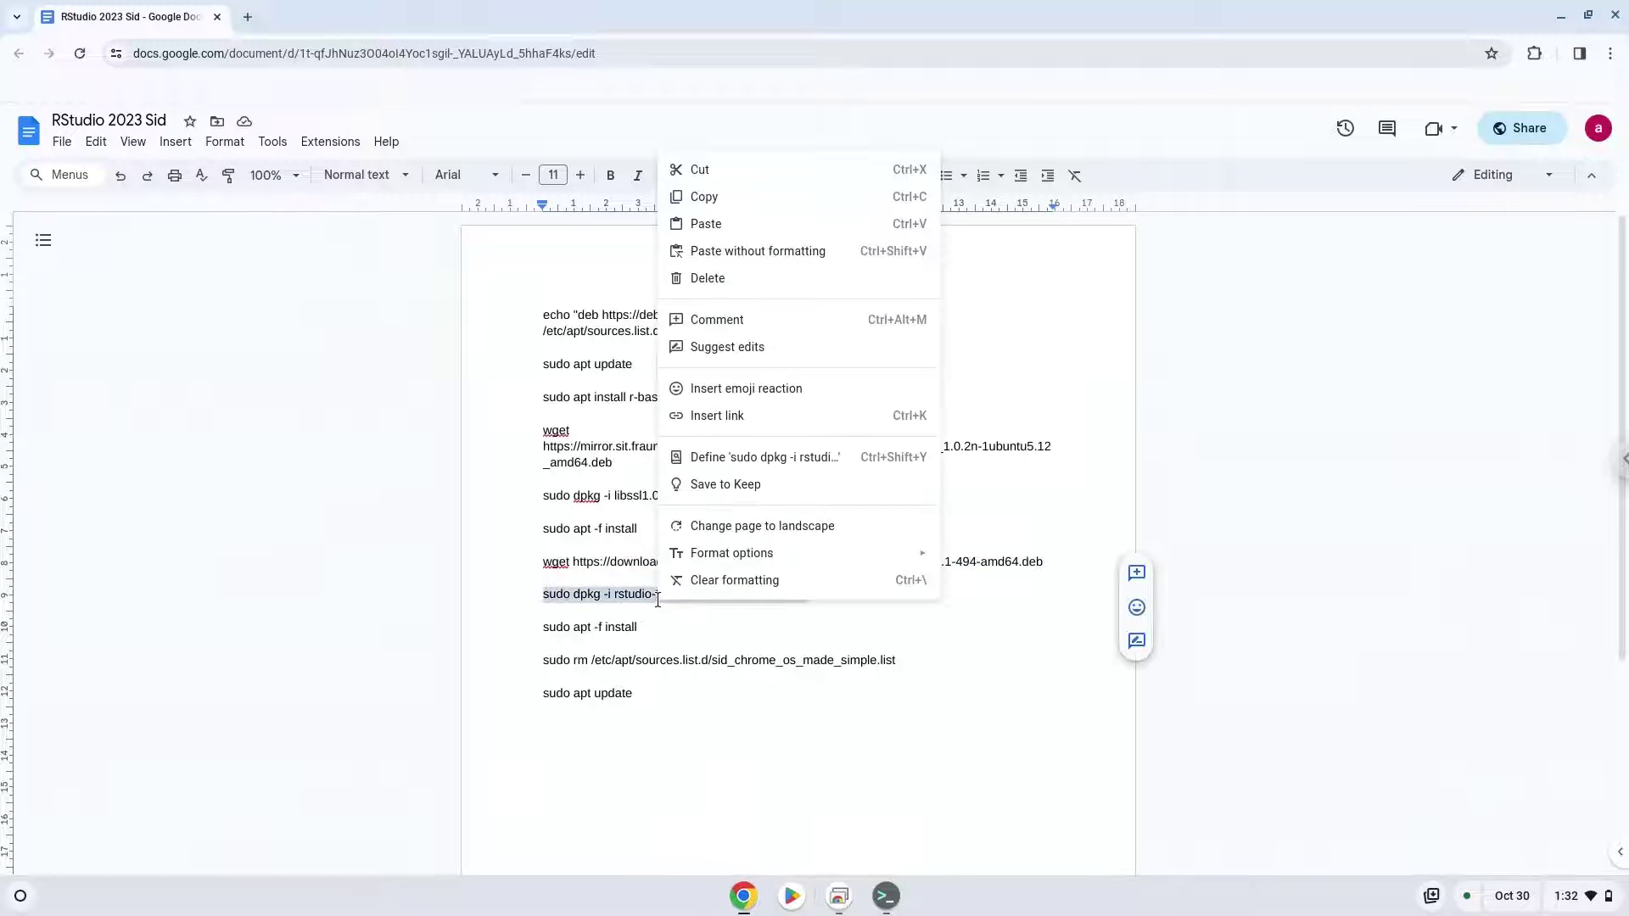
click(777, 201)
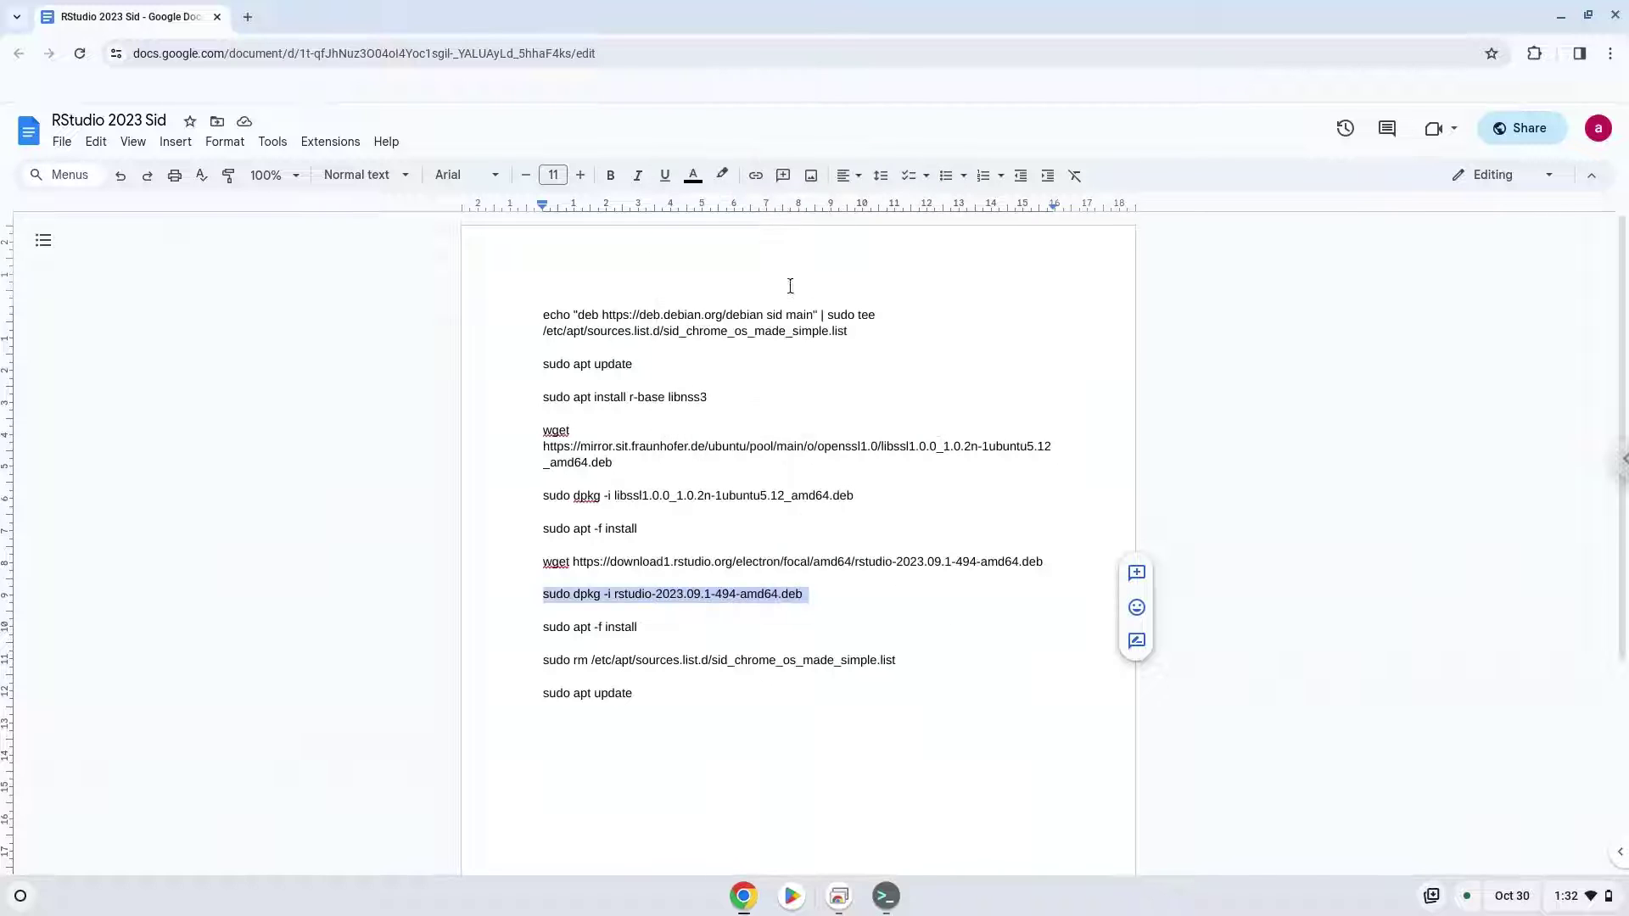
click(884, 898)
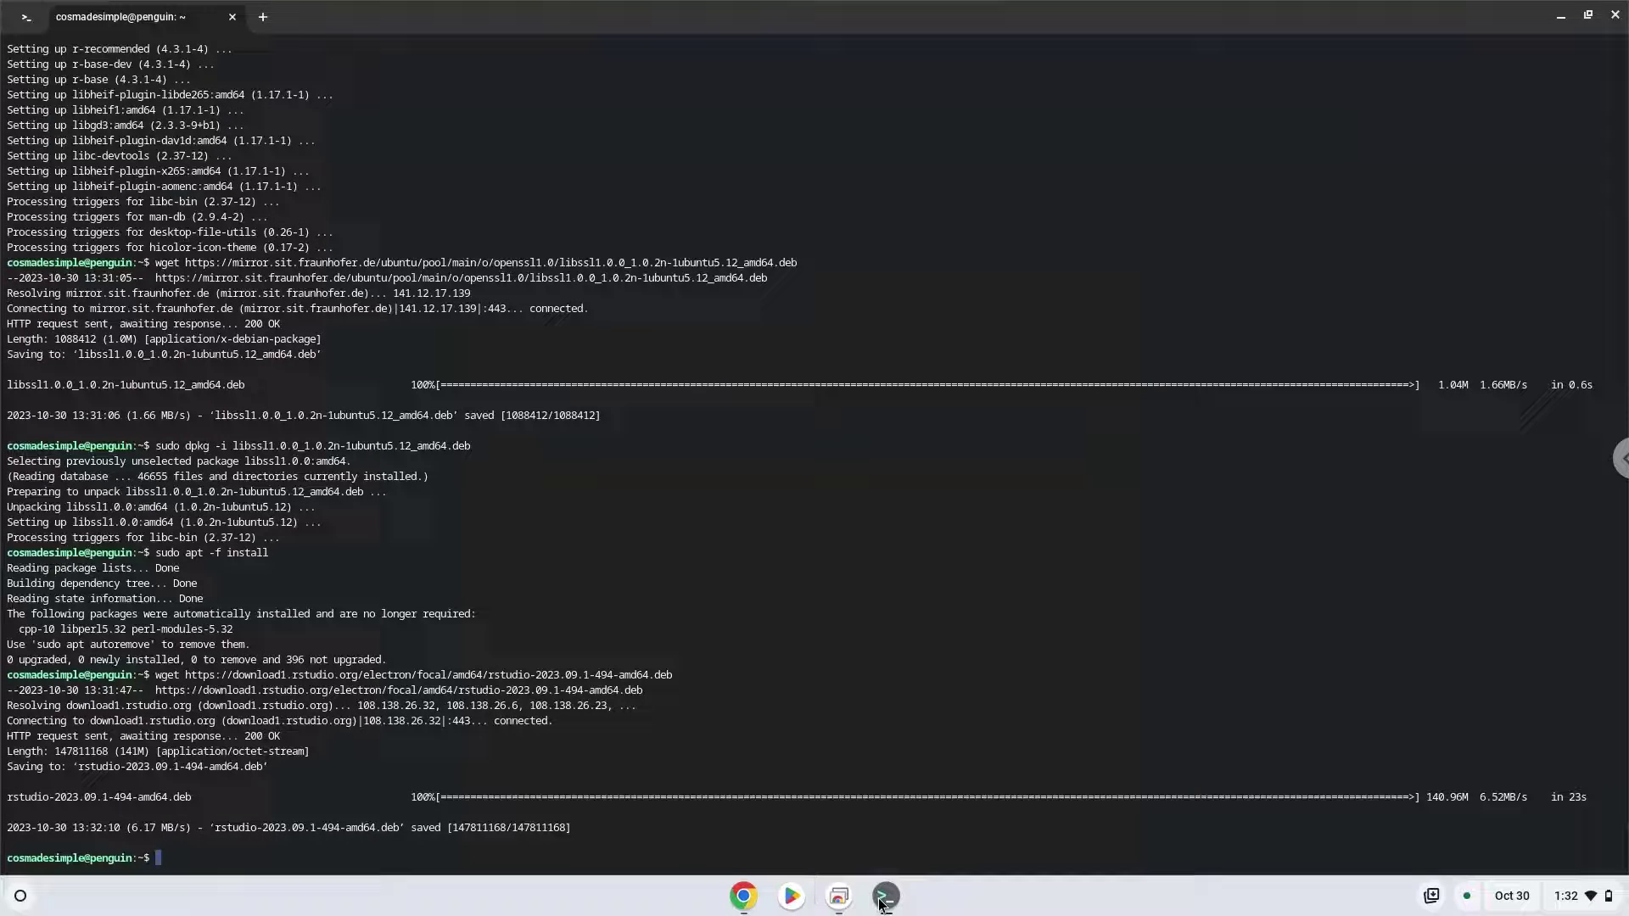
key(ctrl+shift+v)
key(Return)
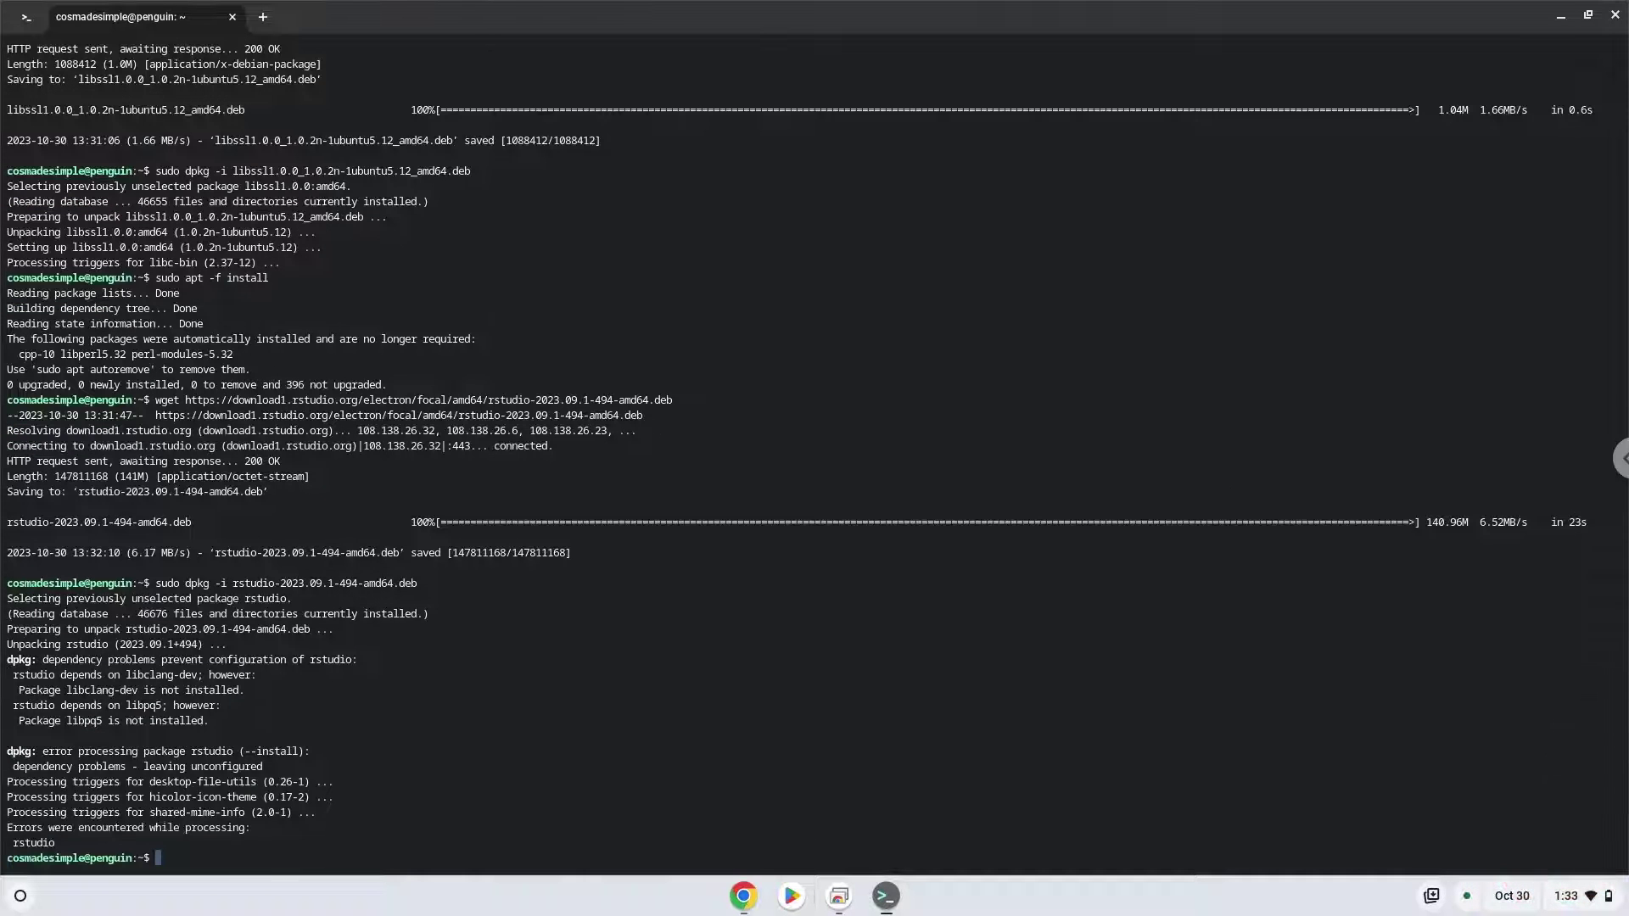
Run 'sudo apt -f install' and accept the extra packages, including libclang-dev and libpq5.
click(744, 896)
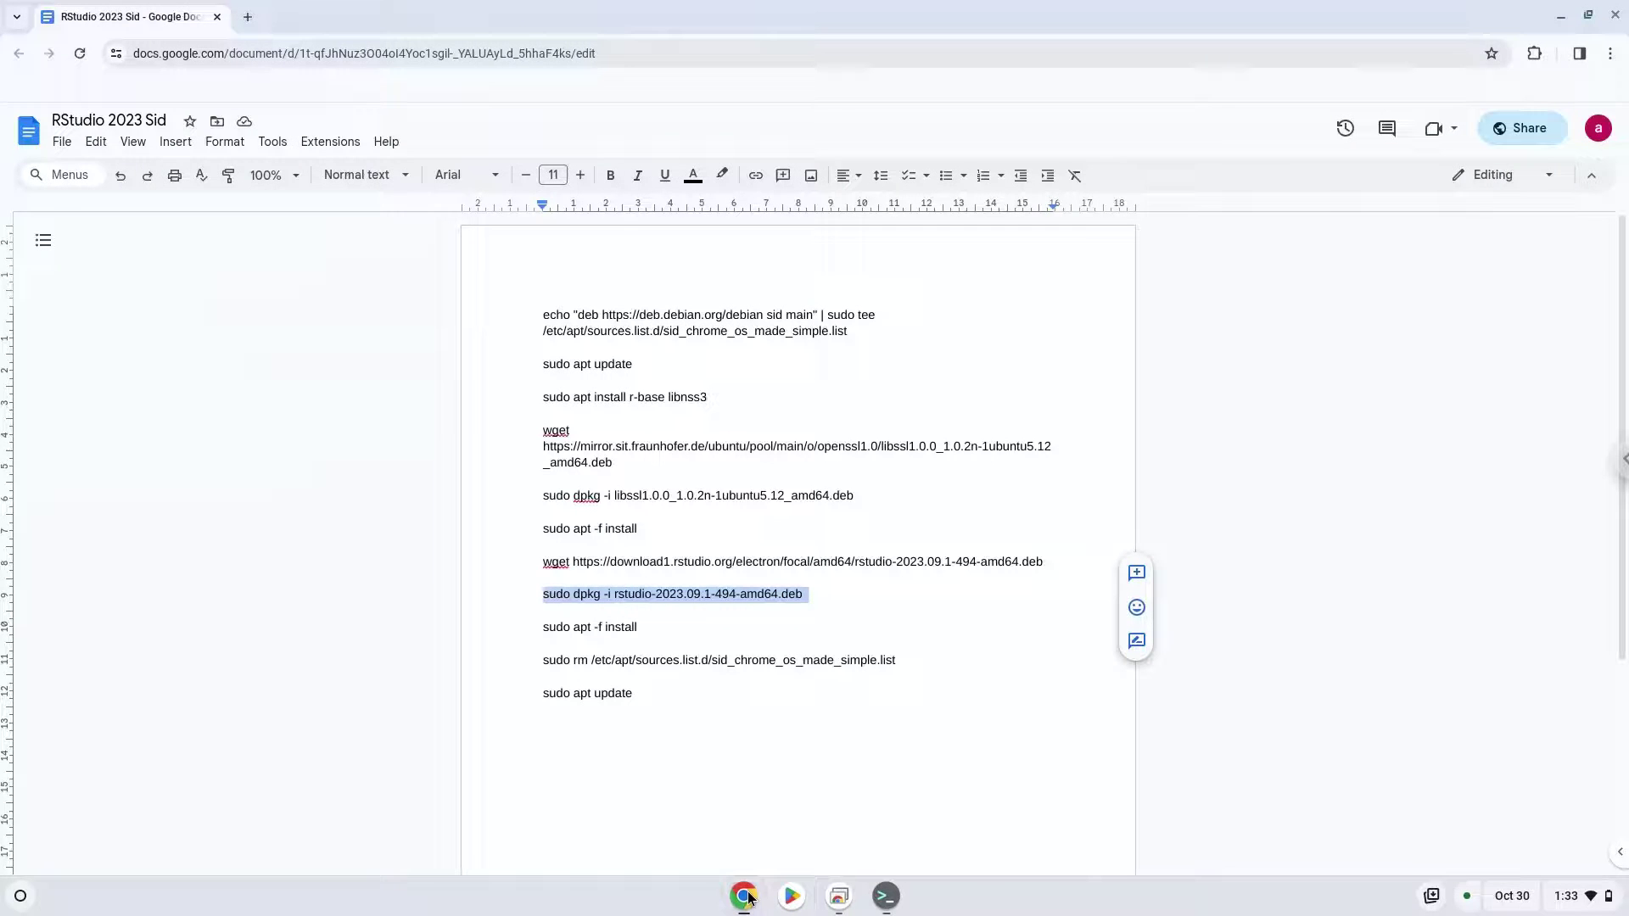
triple_click(620, 626)
key(ctrl+c)
right_click(620, 626)
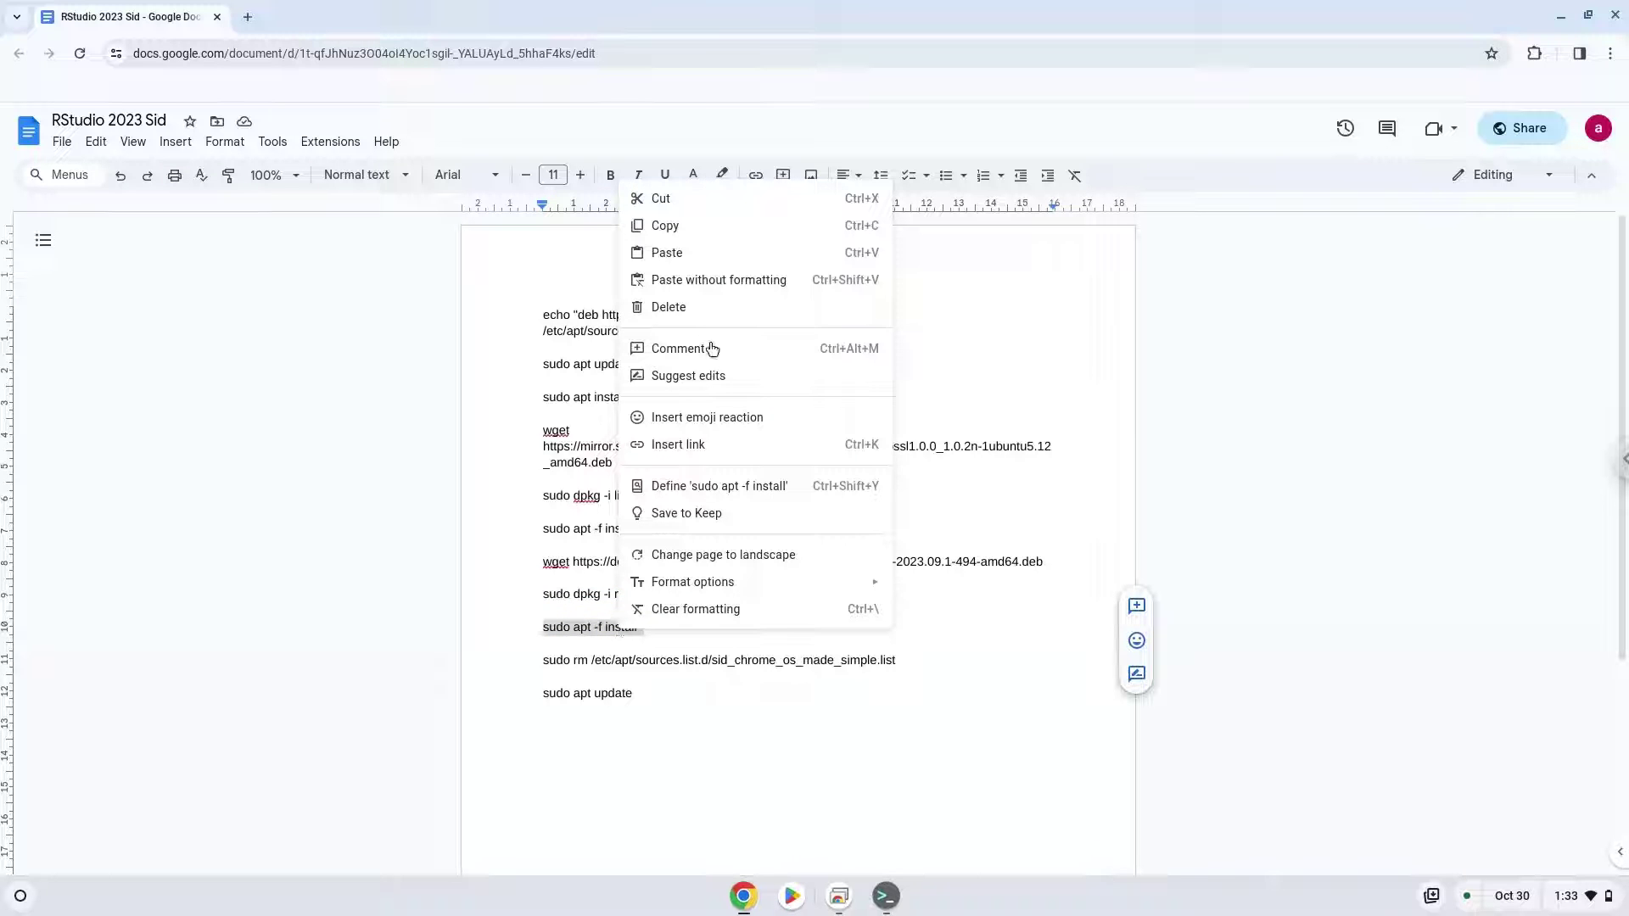
click(728, 227)
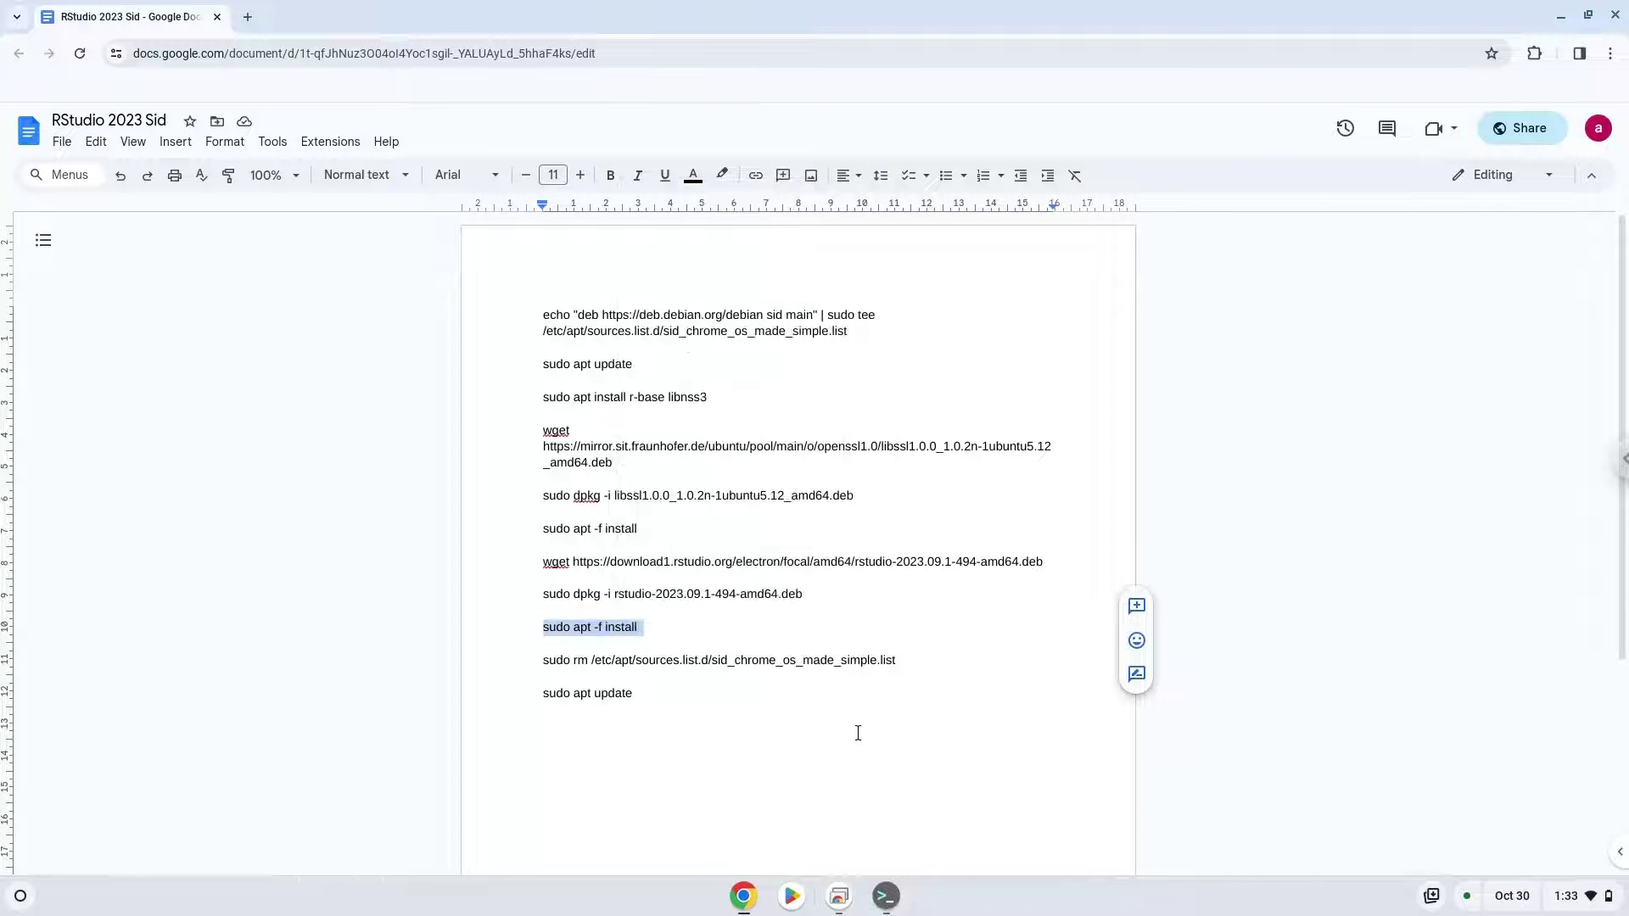
click(887, 896)
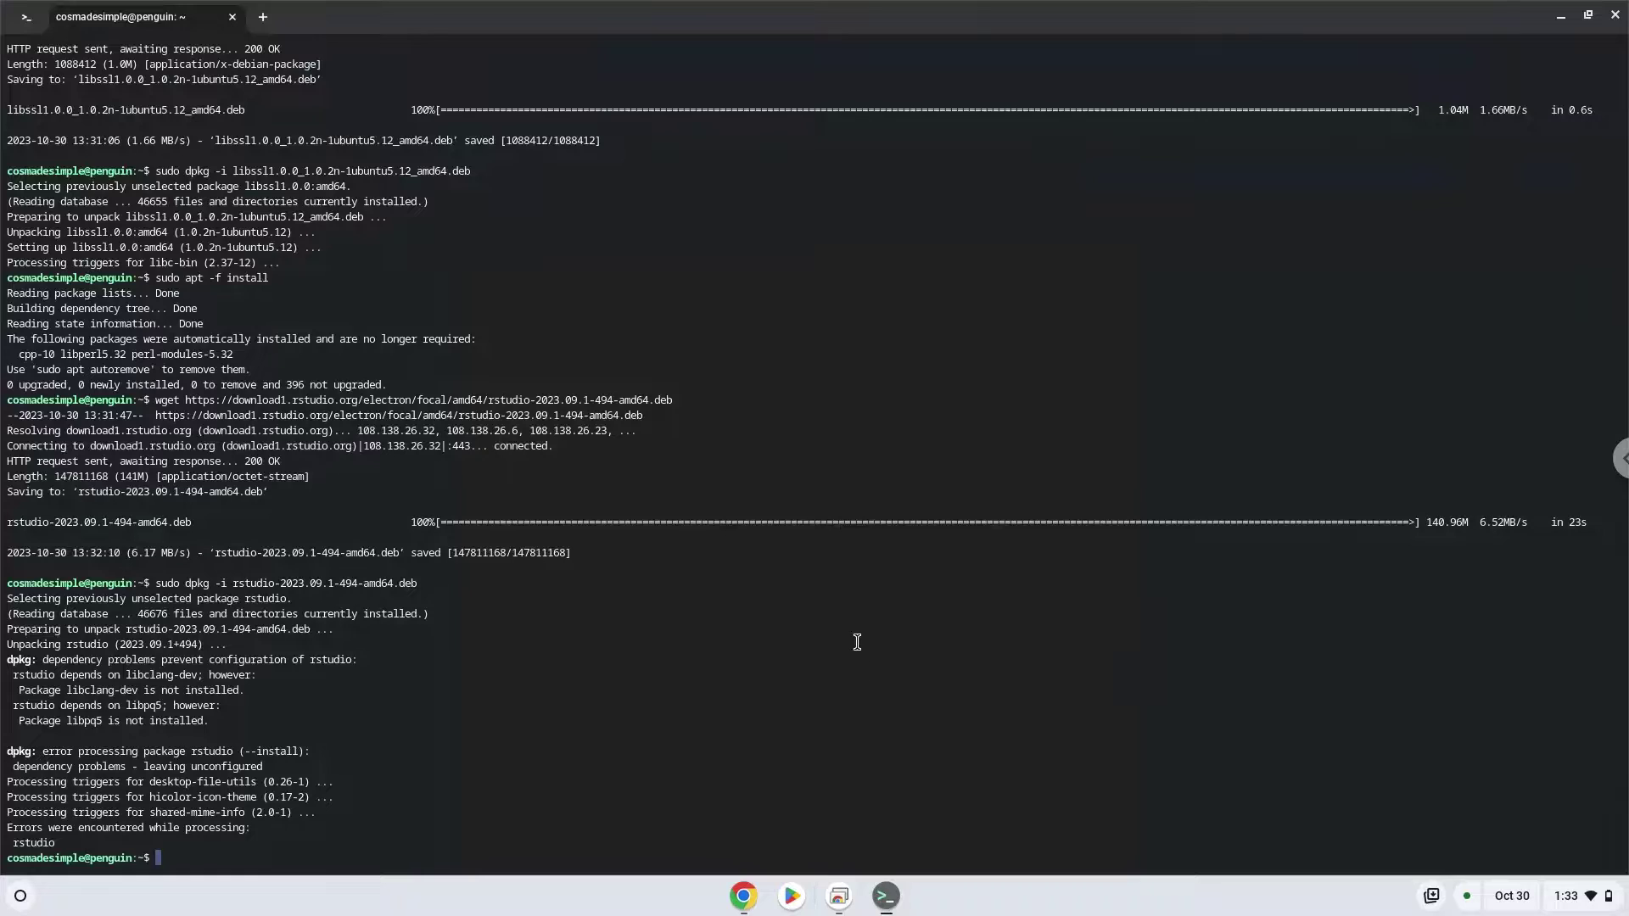
key(ctrl+shift+v)
key(Return)
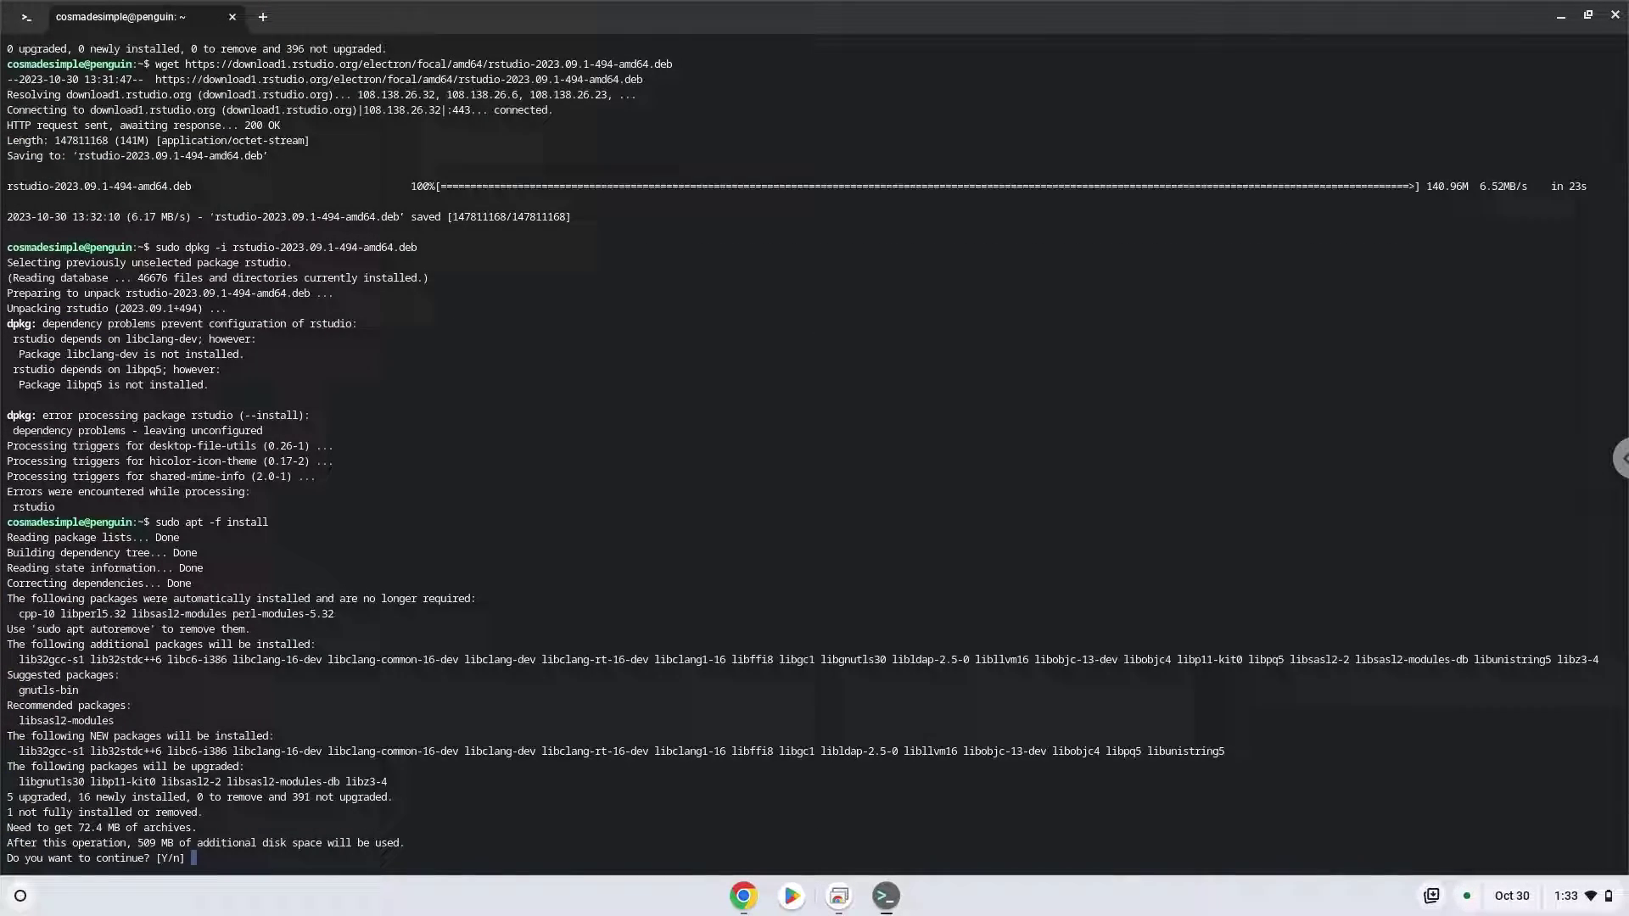
key(Return)
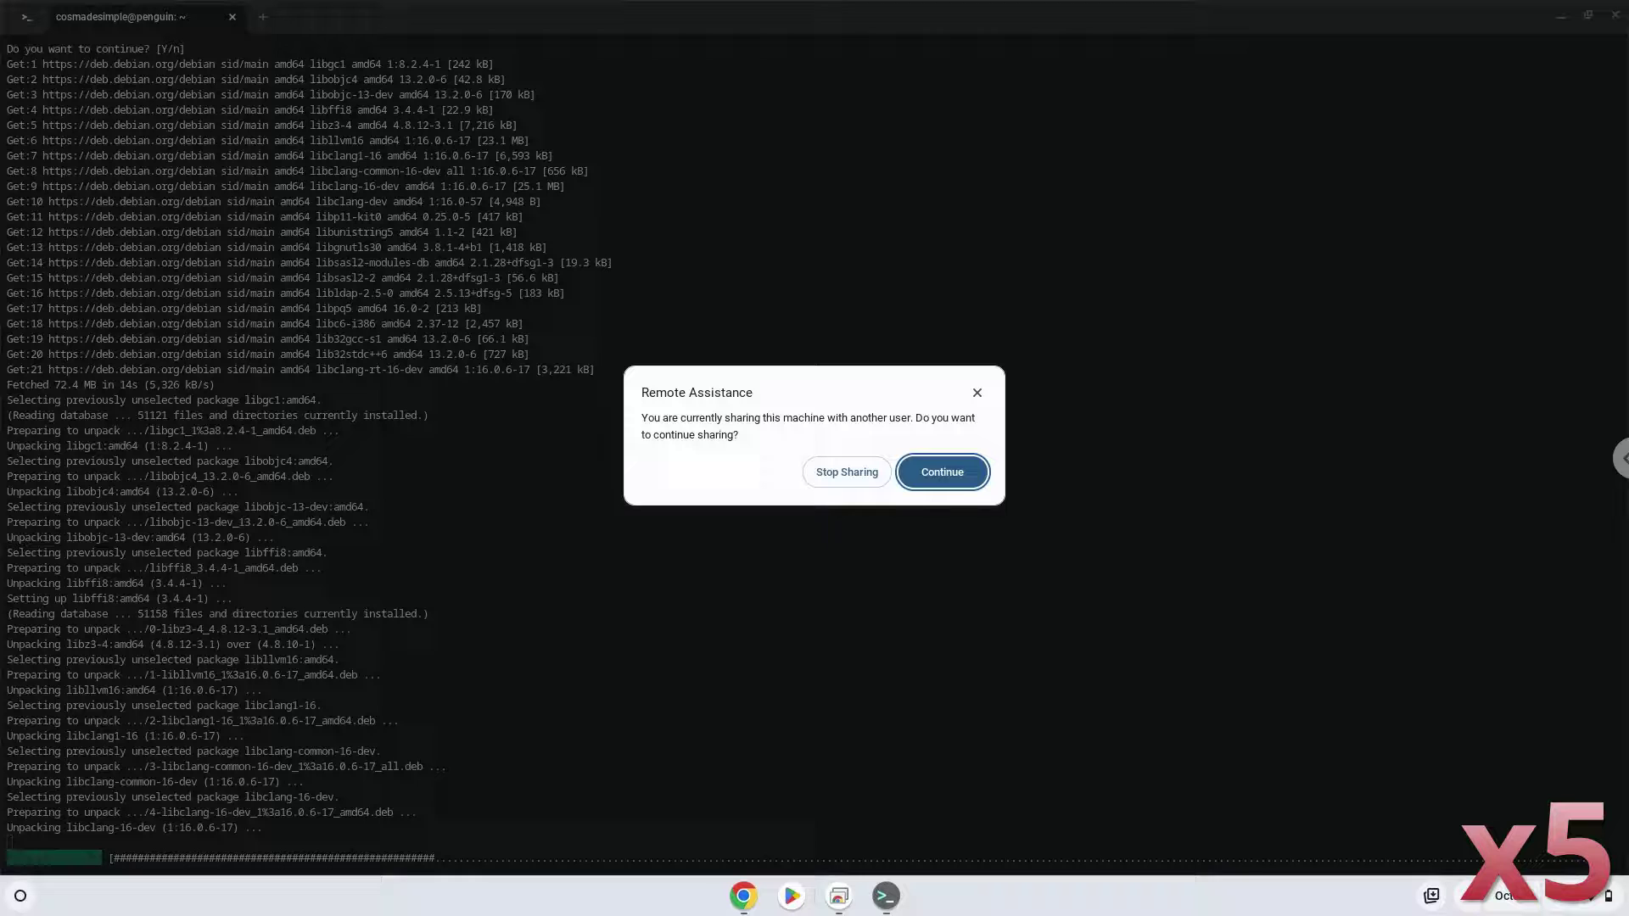
click(923, 476)
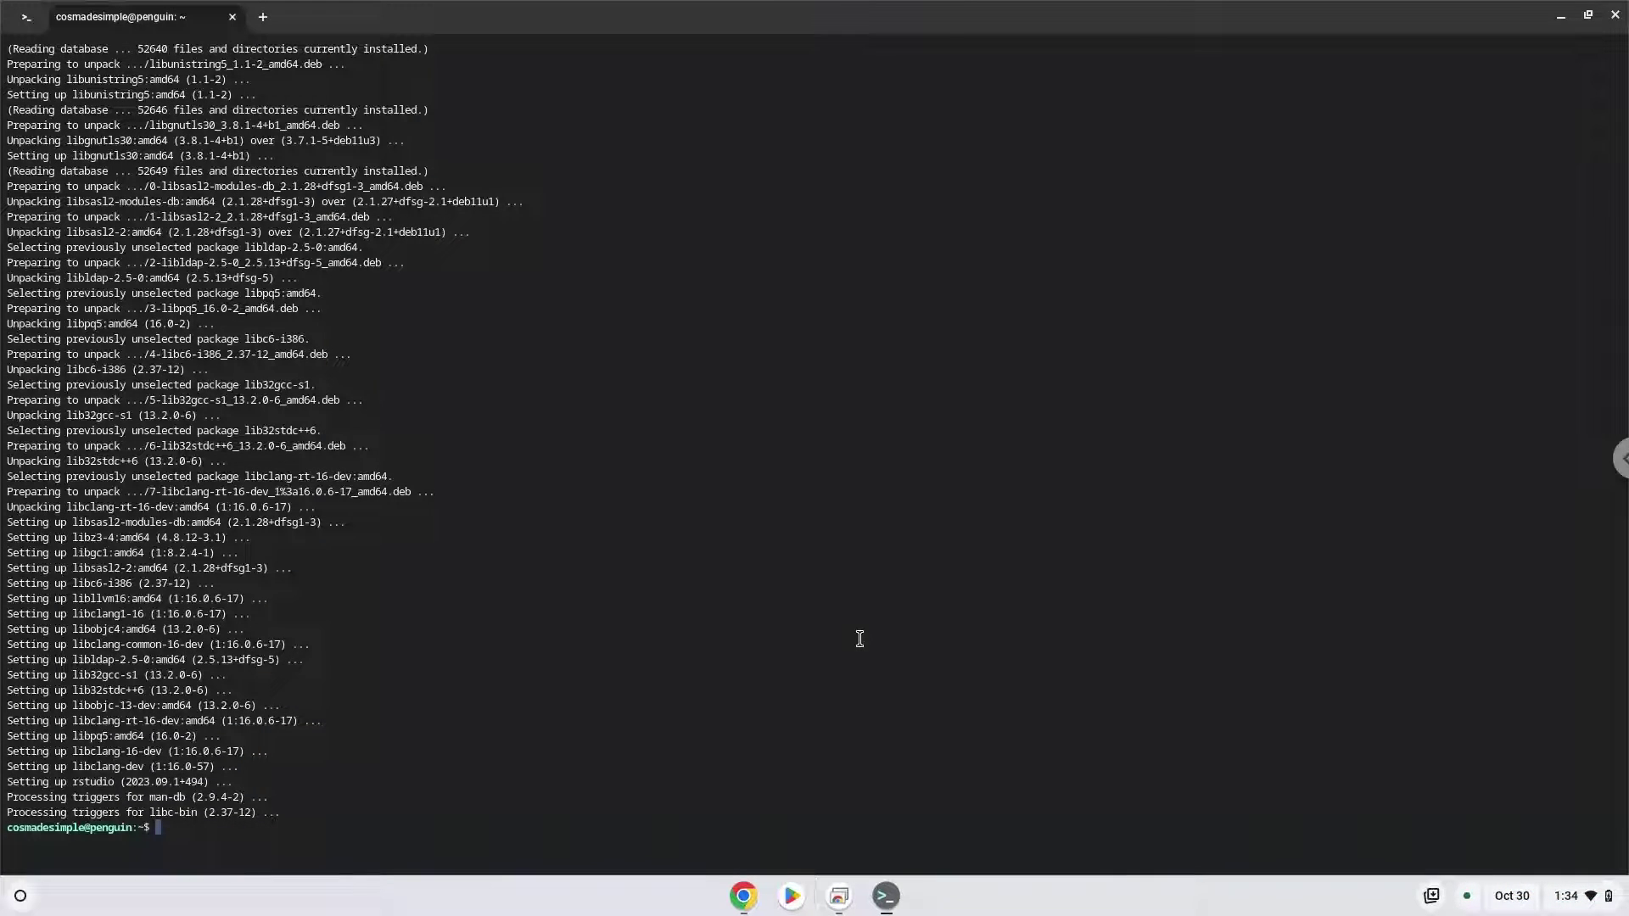
Remove the sid_chrome_os_made_simple.list source file with the copied 'sudo rm' command.
click(743, 897)
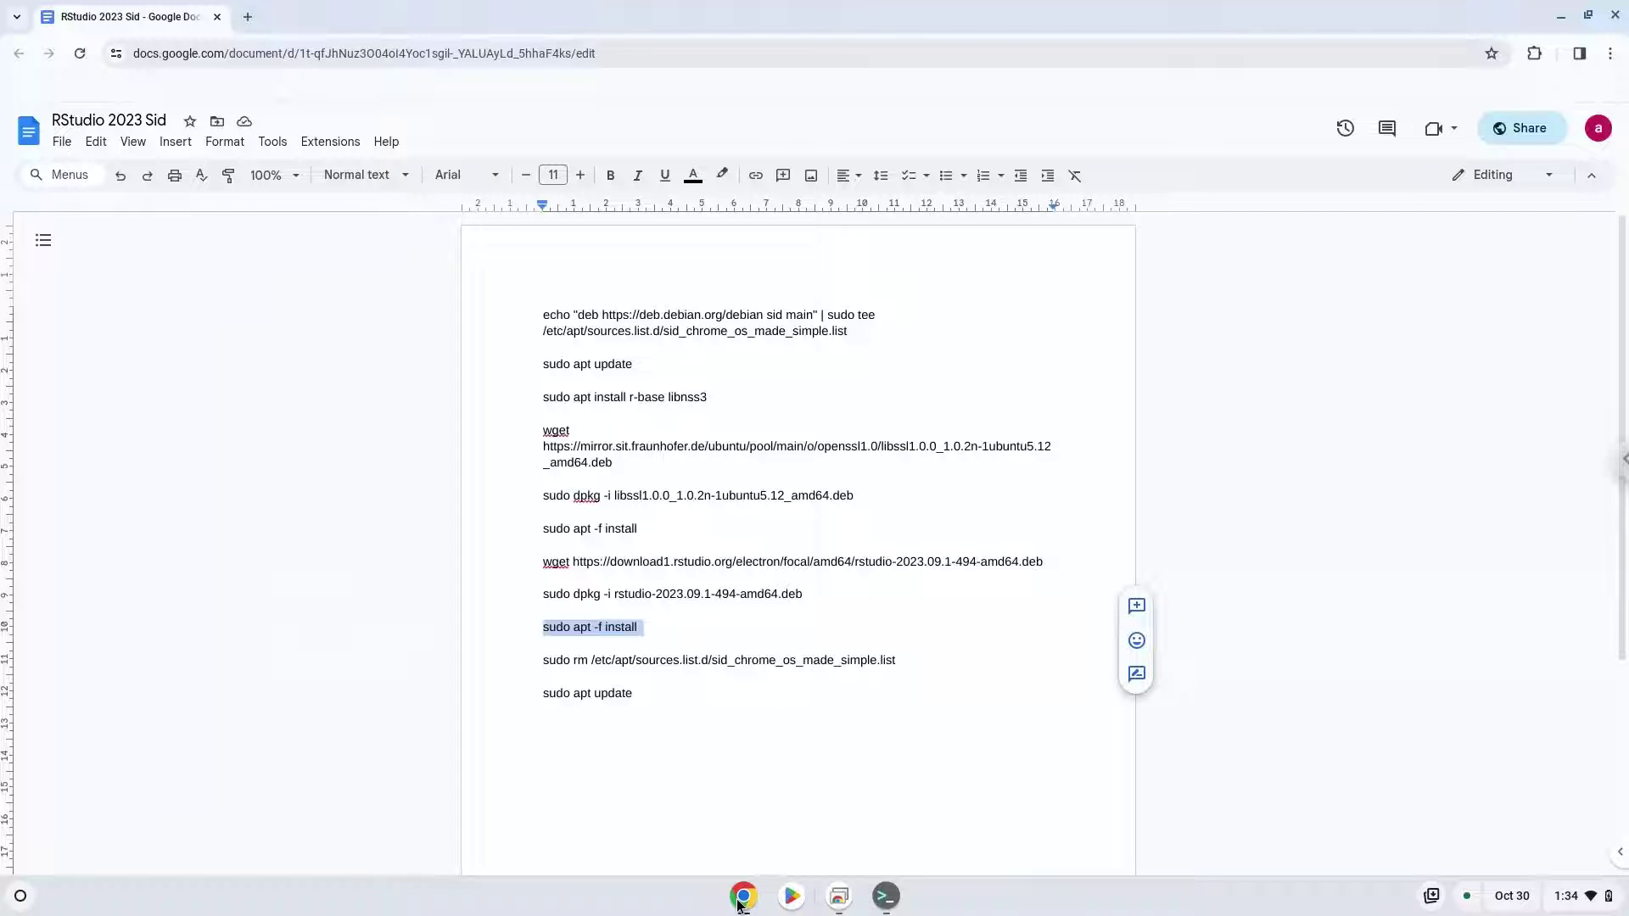
triple_click(722, 655)
key(ctrl+c)
right_click(723, 656)
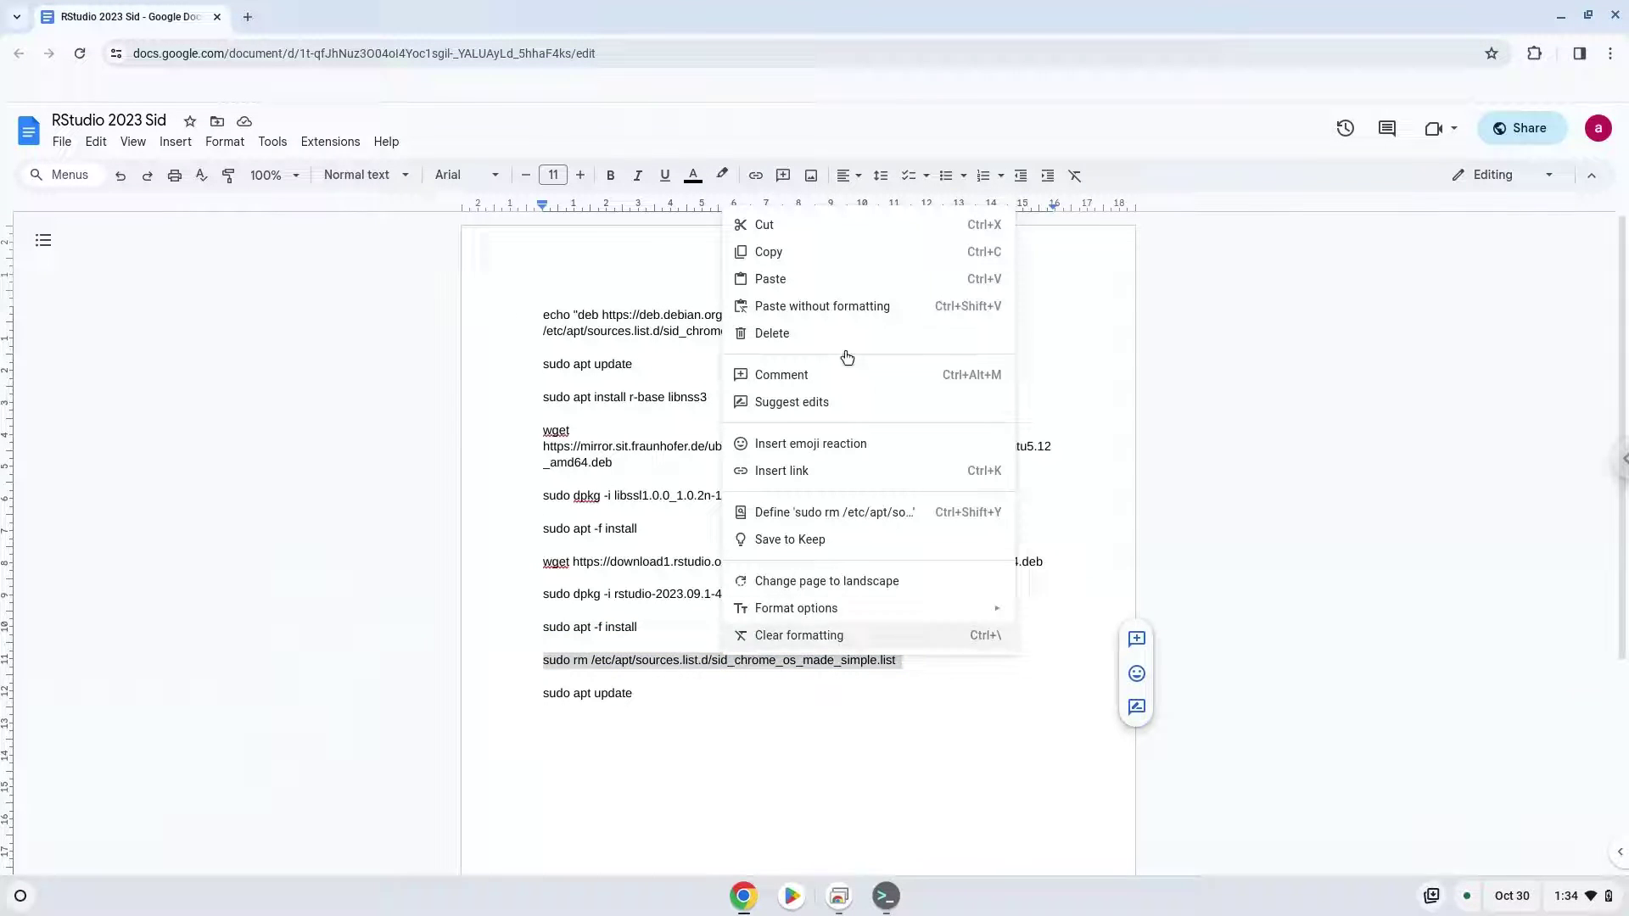
click(845, 252)
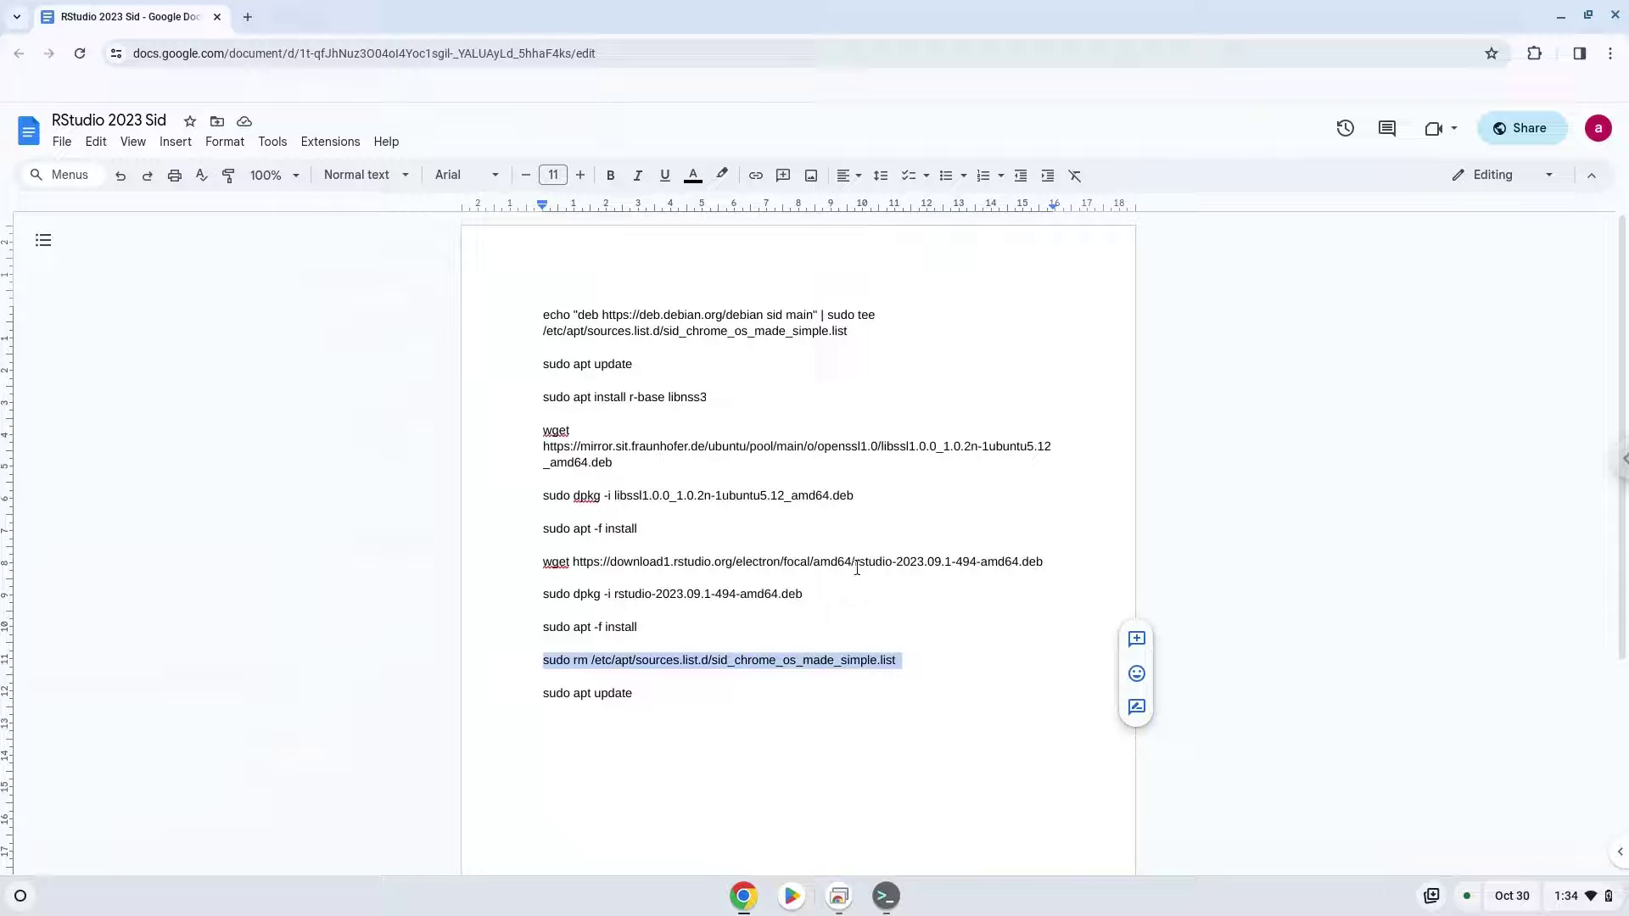
click(886, 896)
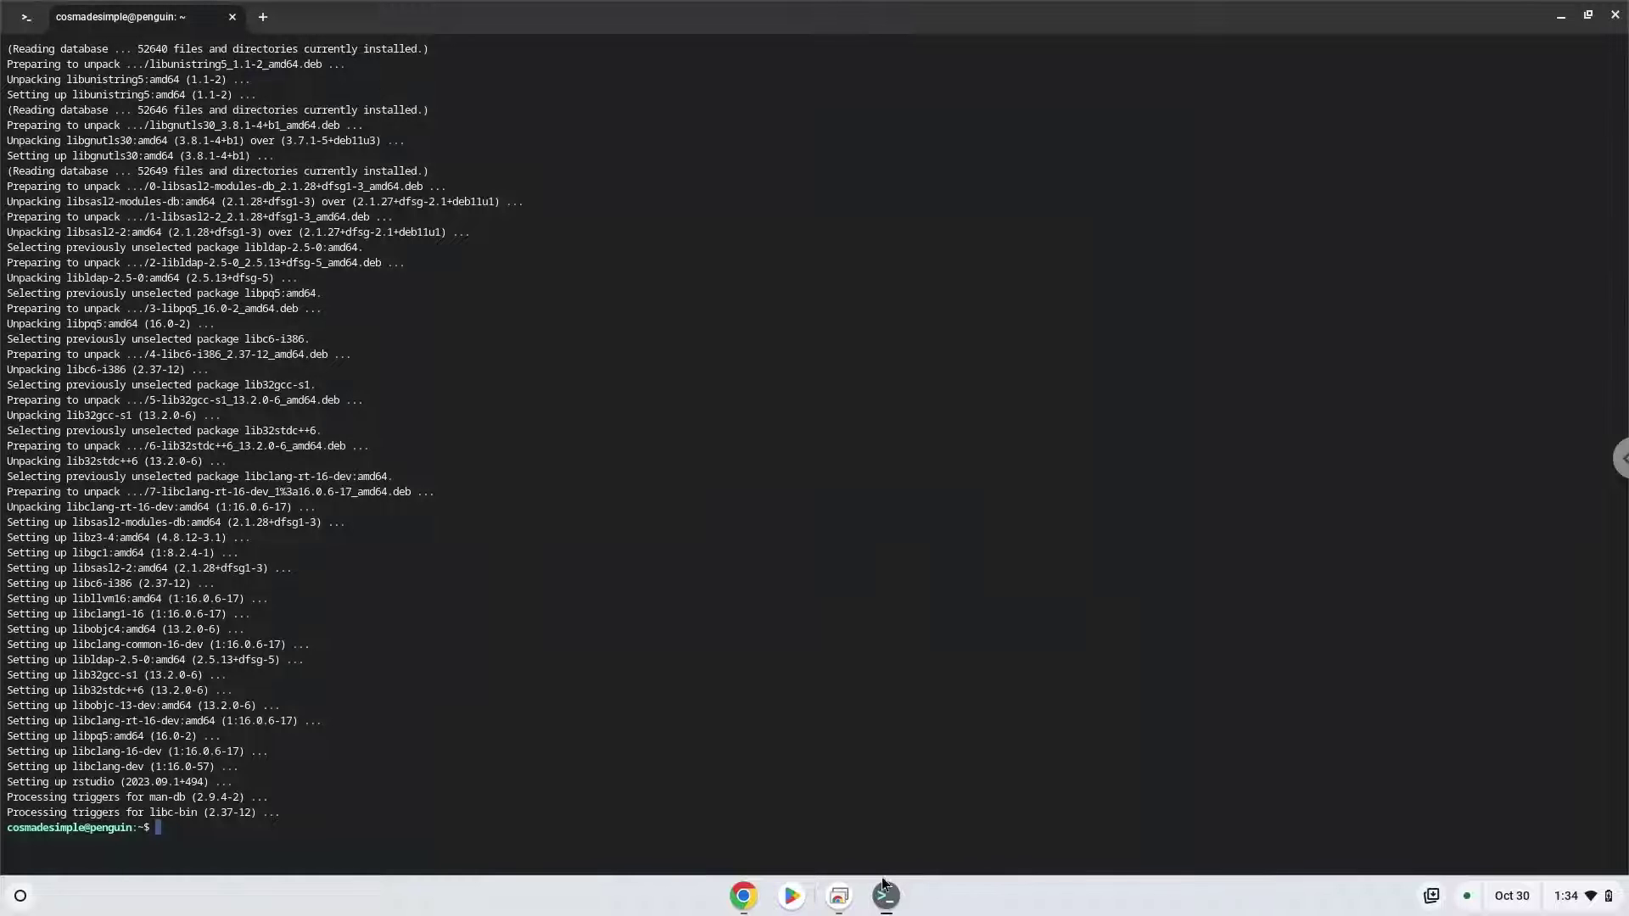
key(ctrl+shift+v)
key(Return)
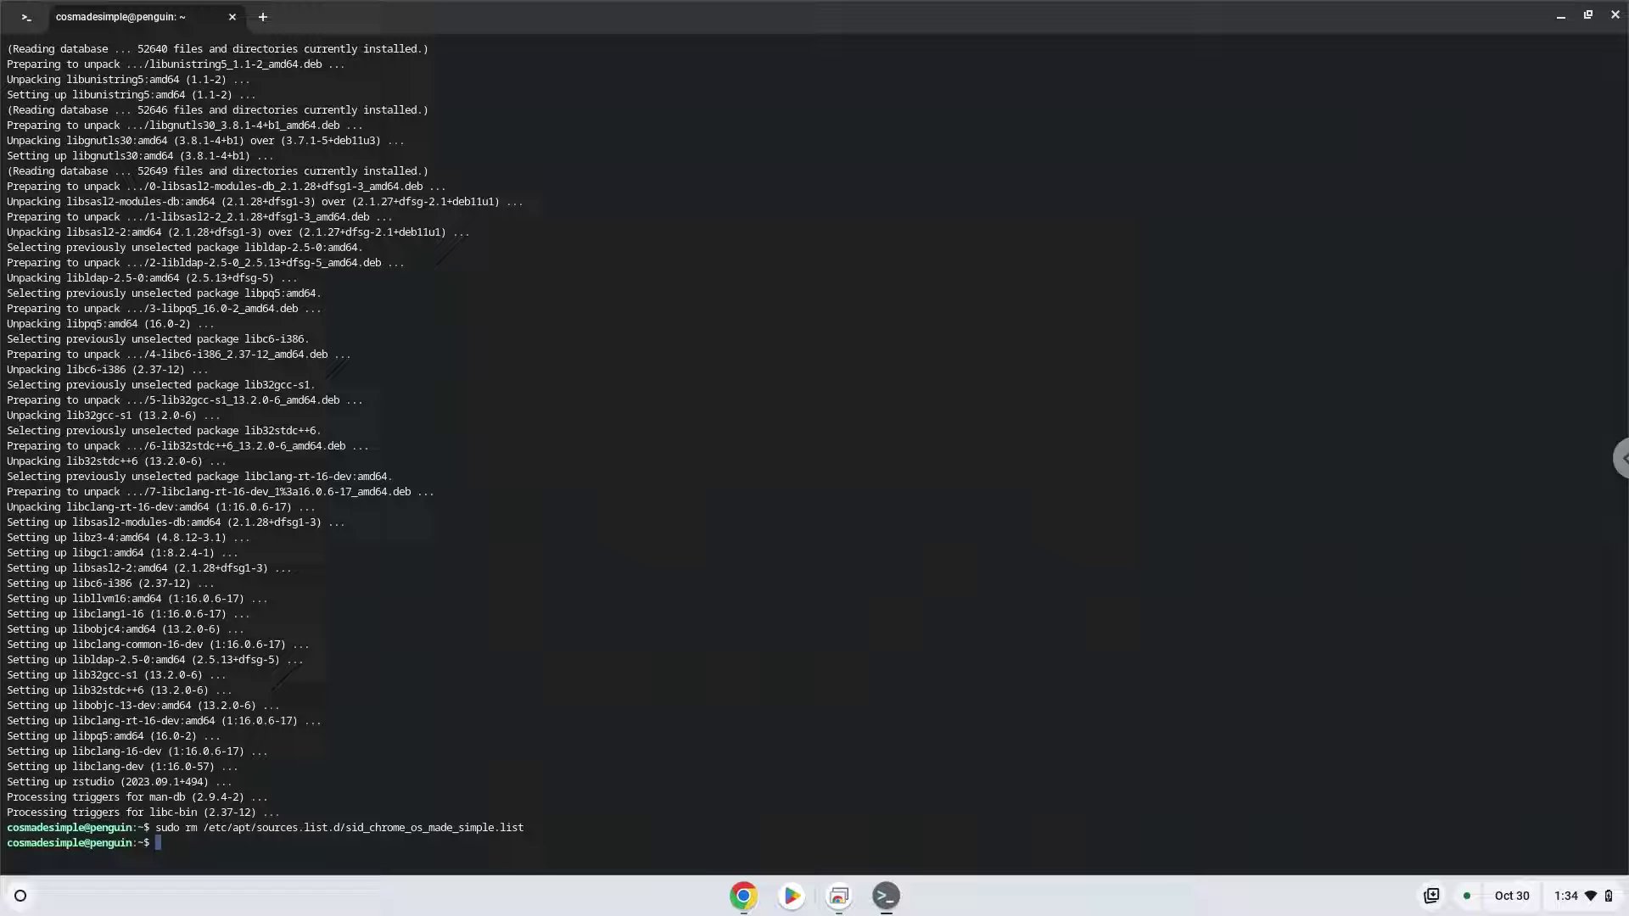
Run 'sudo apt update' to refresh the package lists.
click(743, 896)
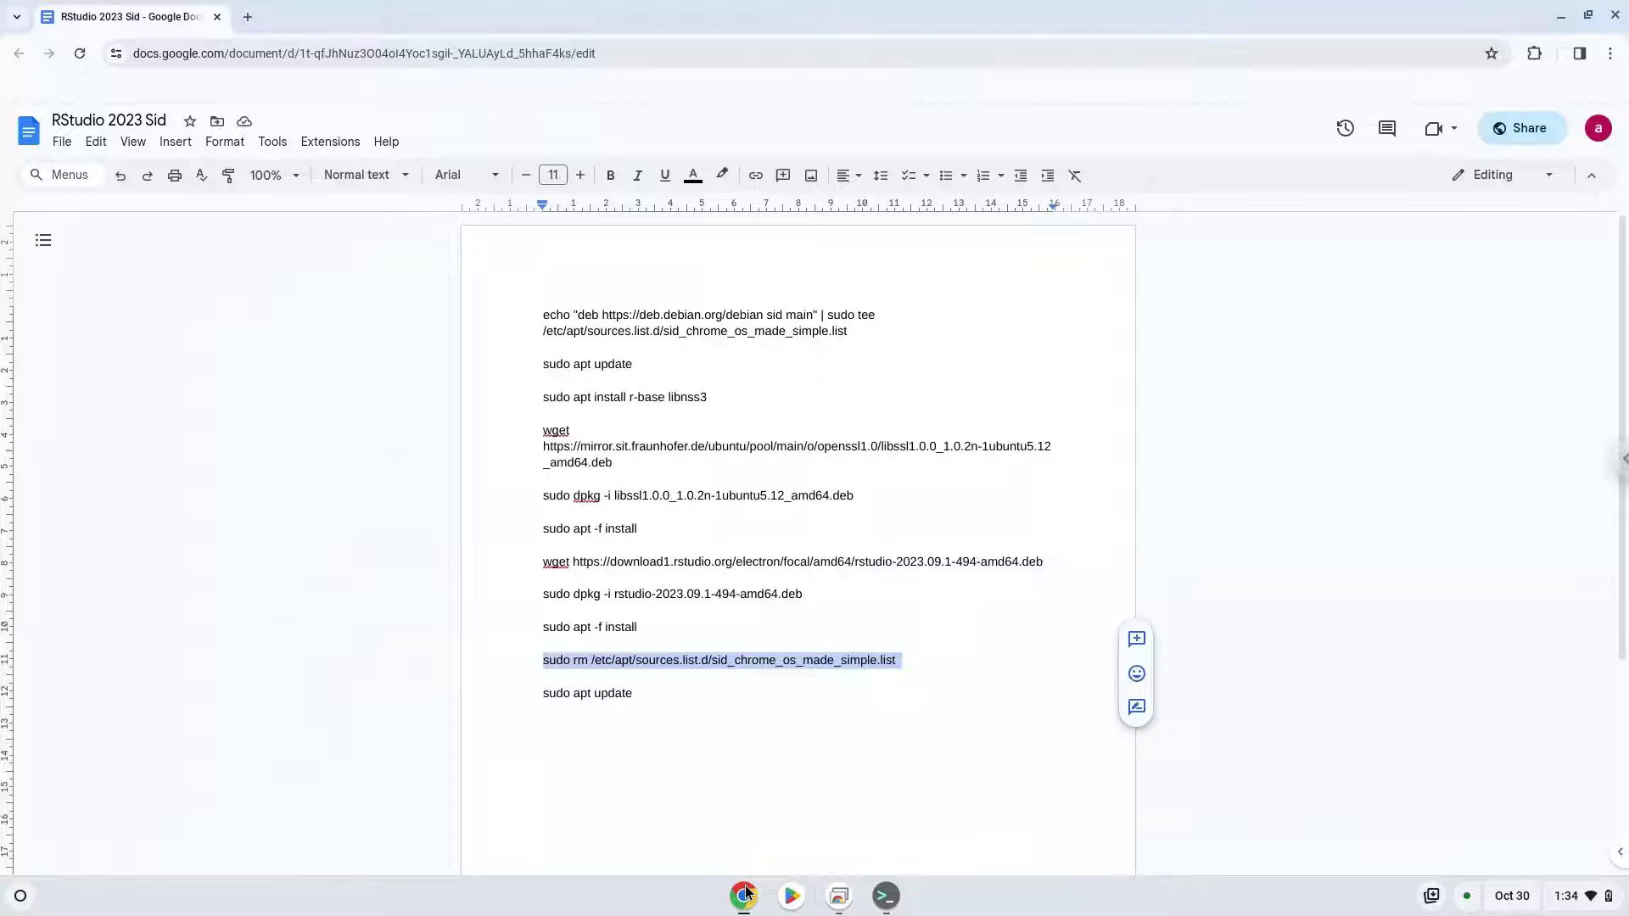
triple_click(615, 699)
key(ctrl+c)
right_click(614, 699)
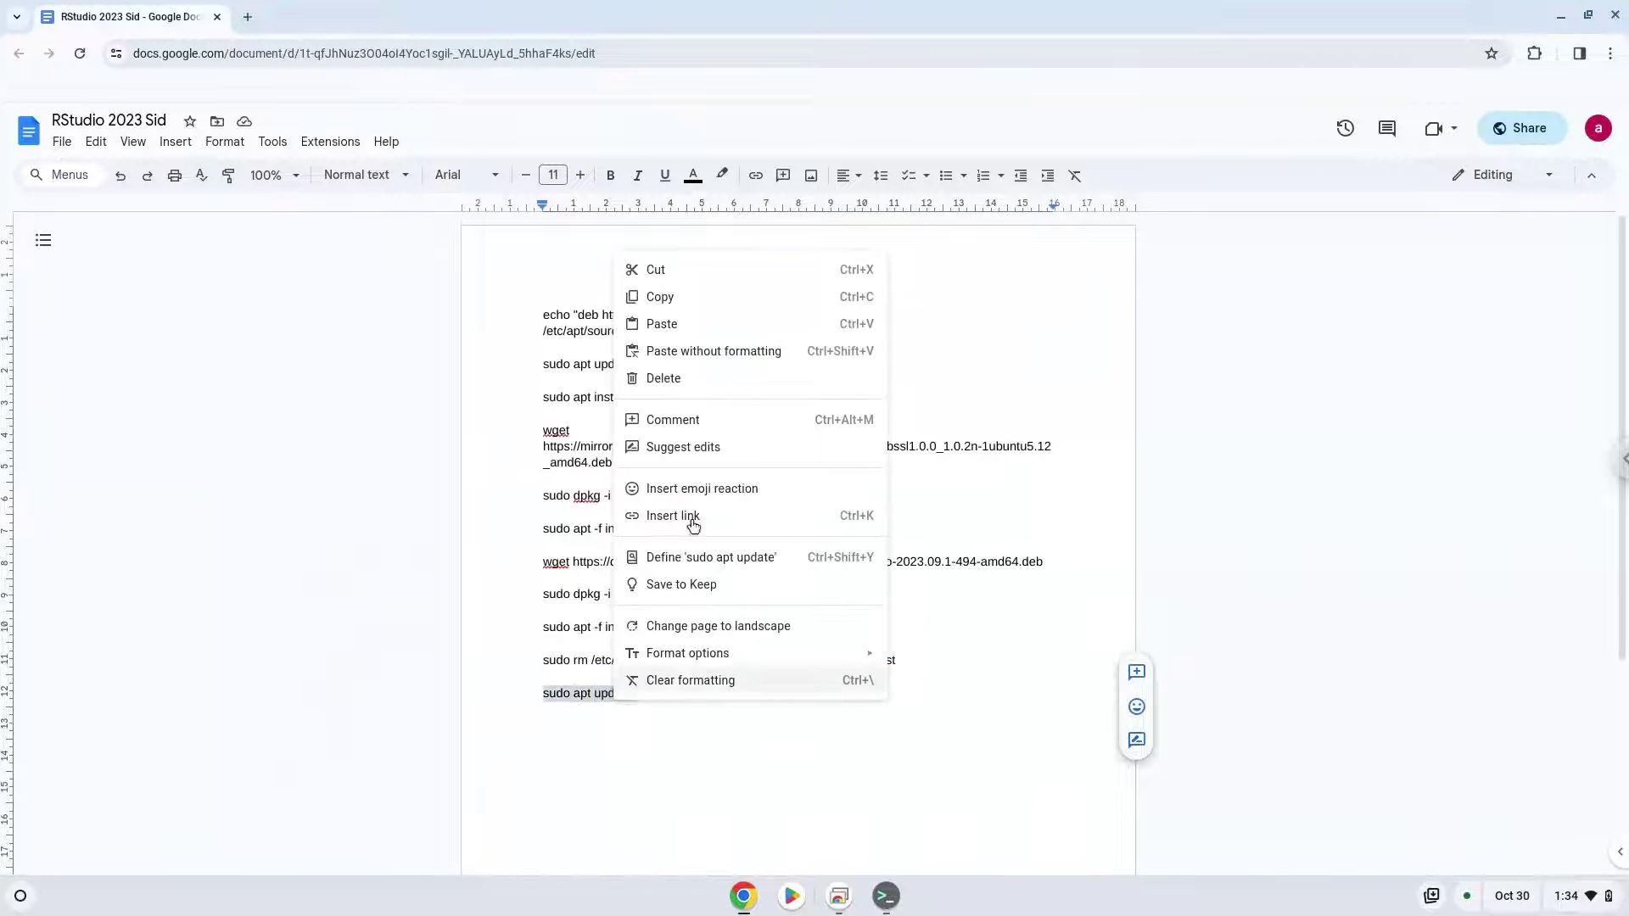
click(751, 297)
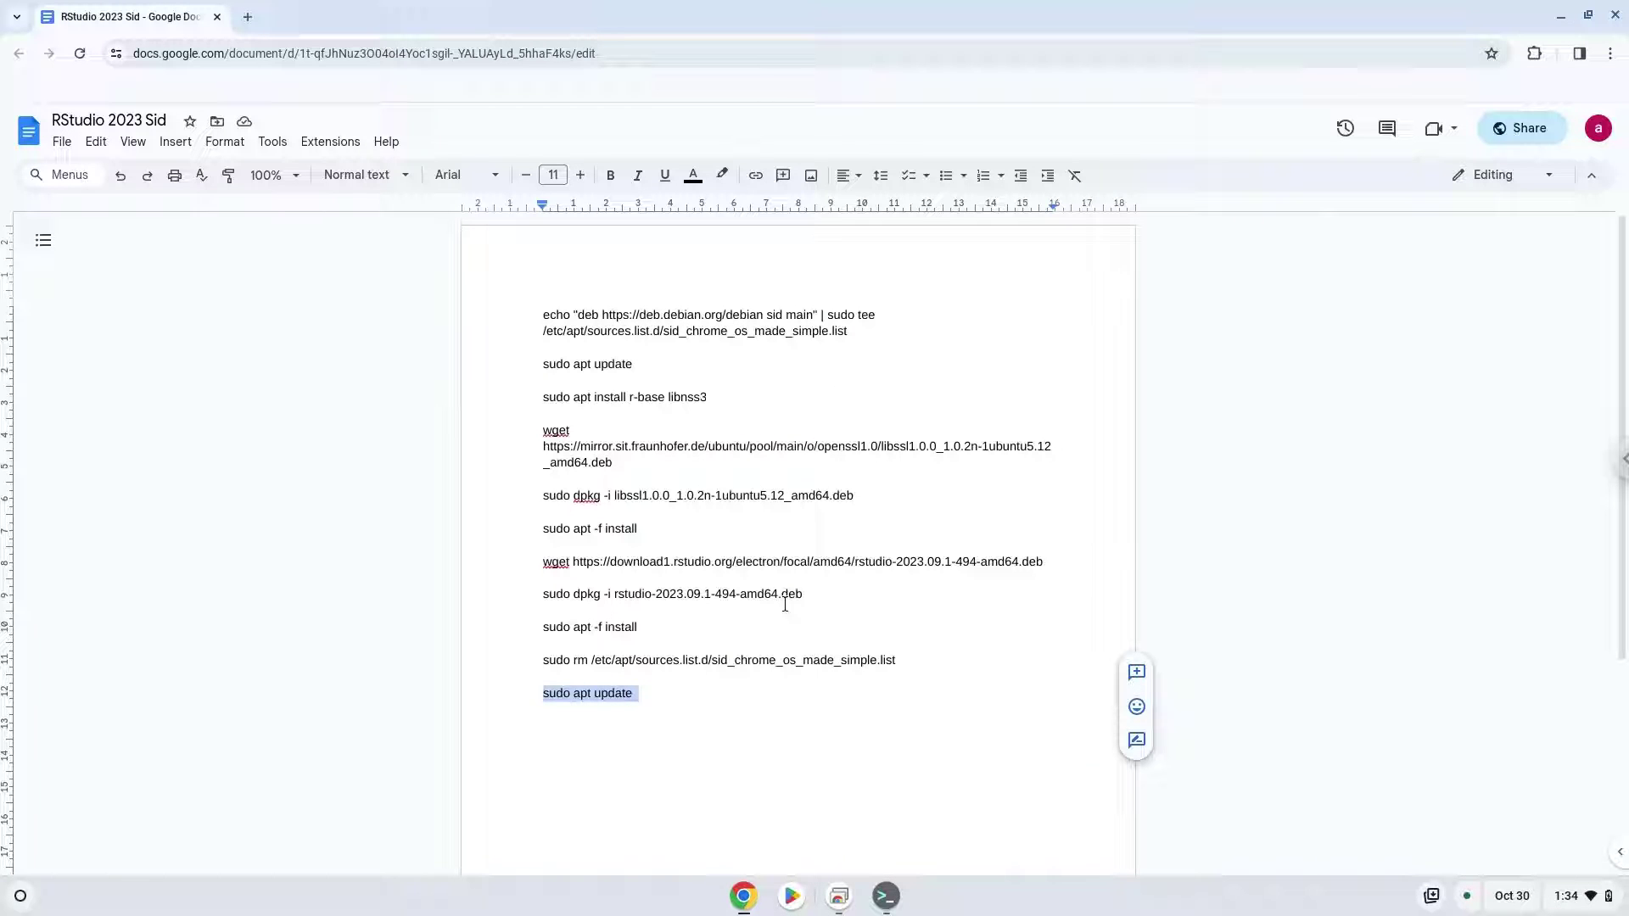
click(887, 896)
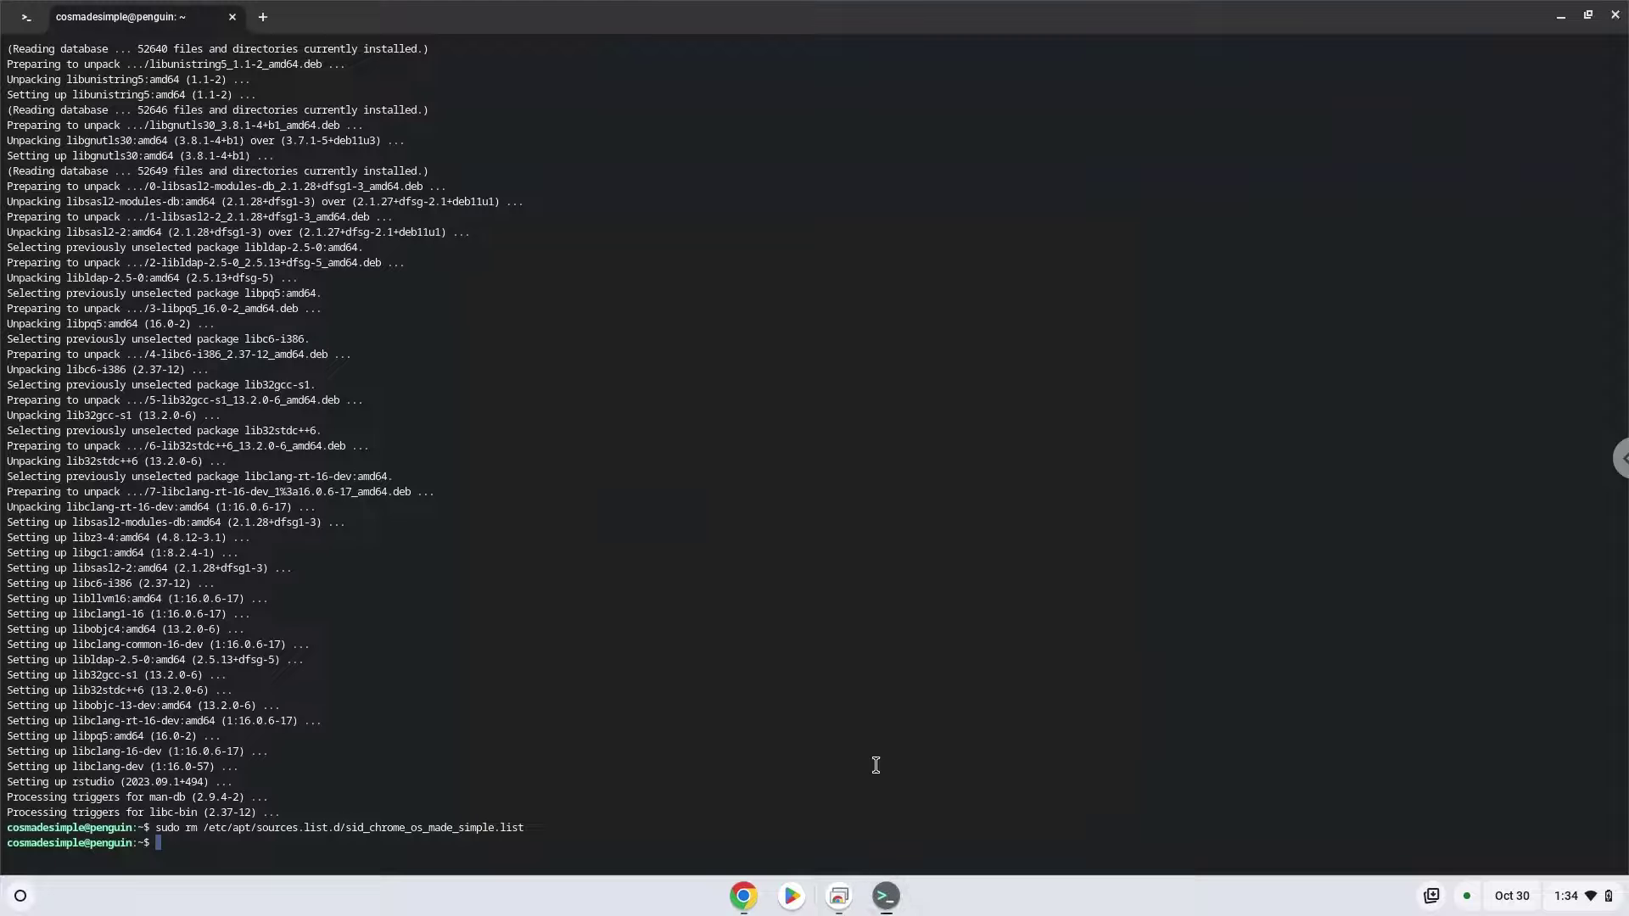
key(ctrl+shift+v)
key(Return)
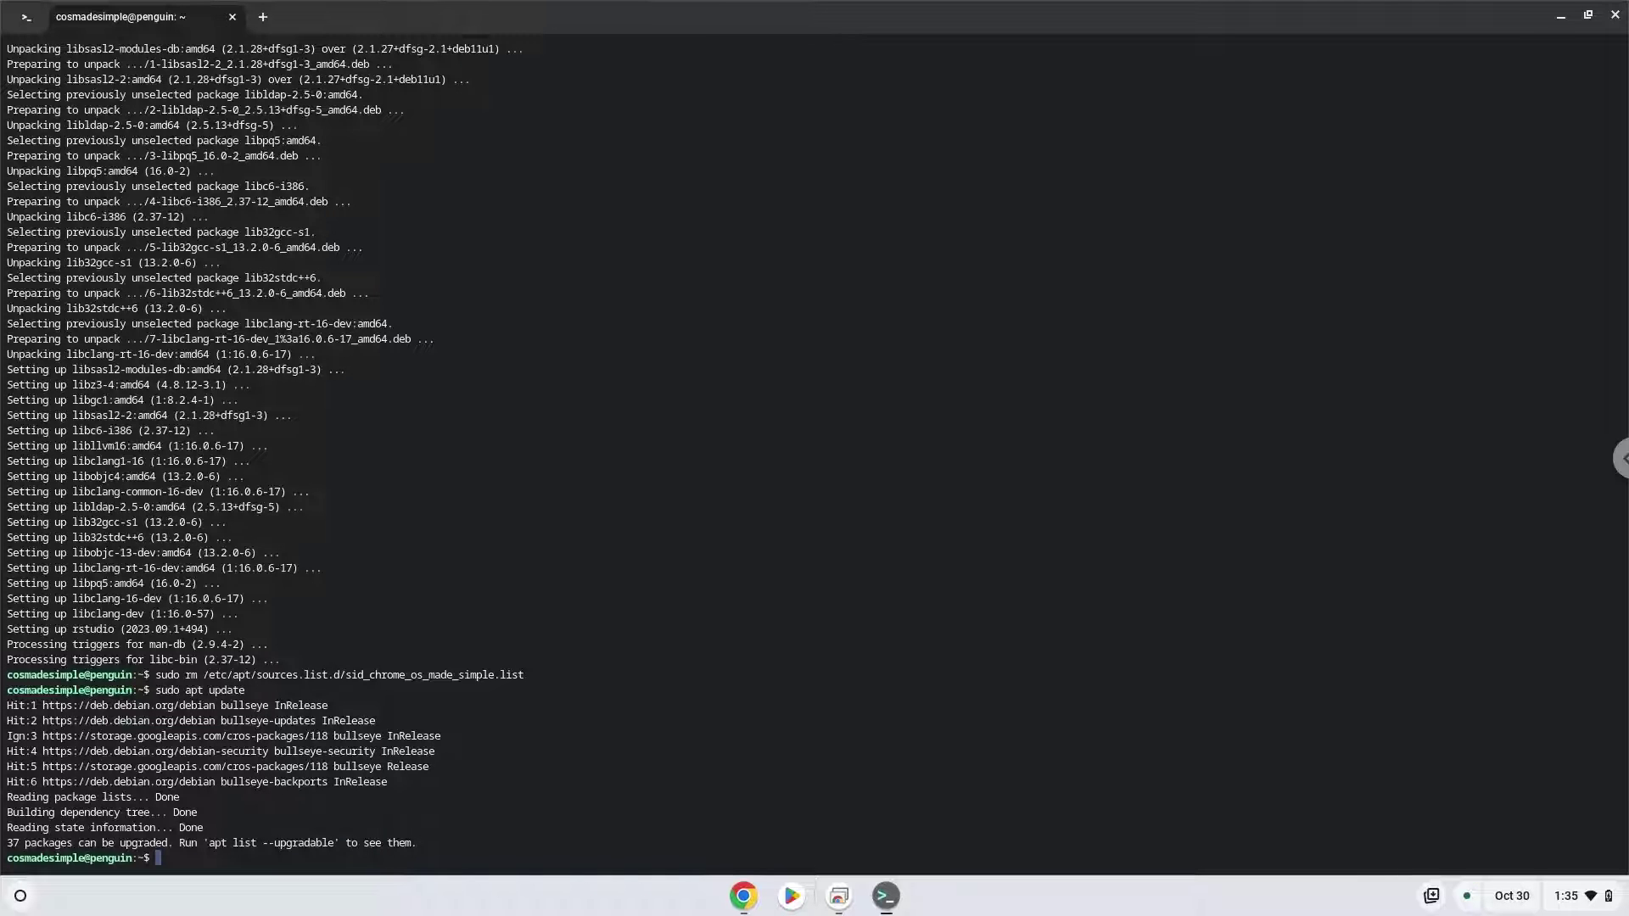
Close the terminal, launch RStudio from the launcher, and minimize the Google Doc.
click(1621, 15)
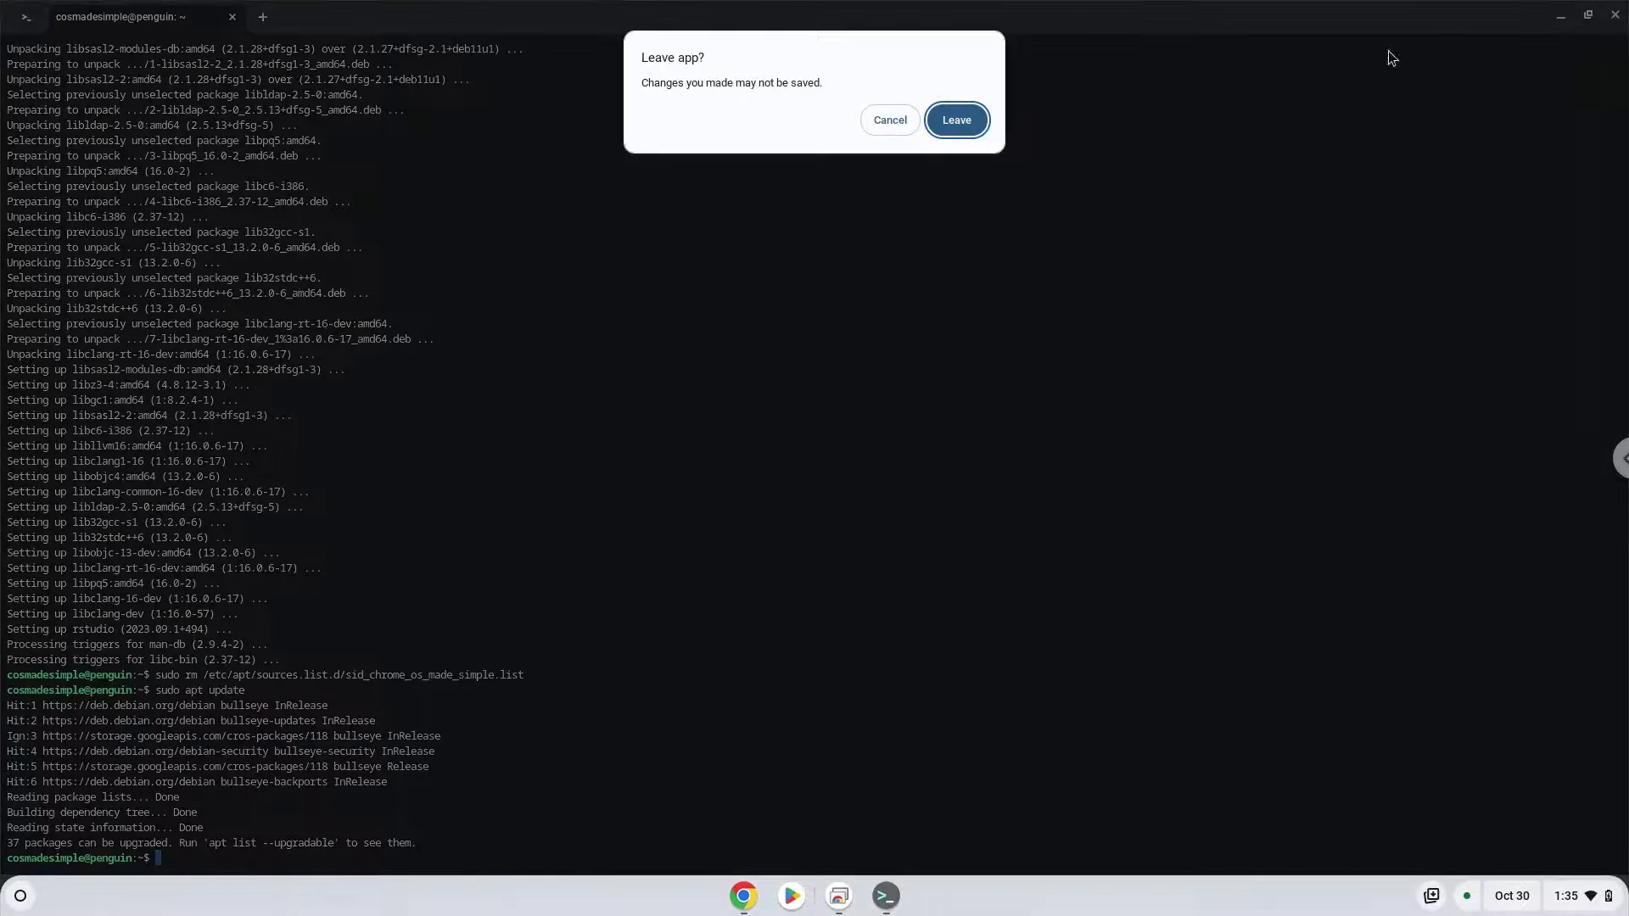
click(956, 120)
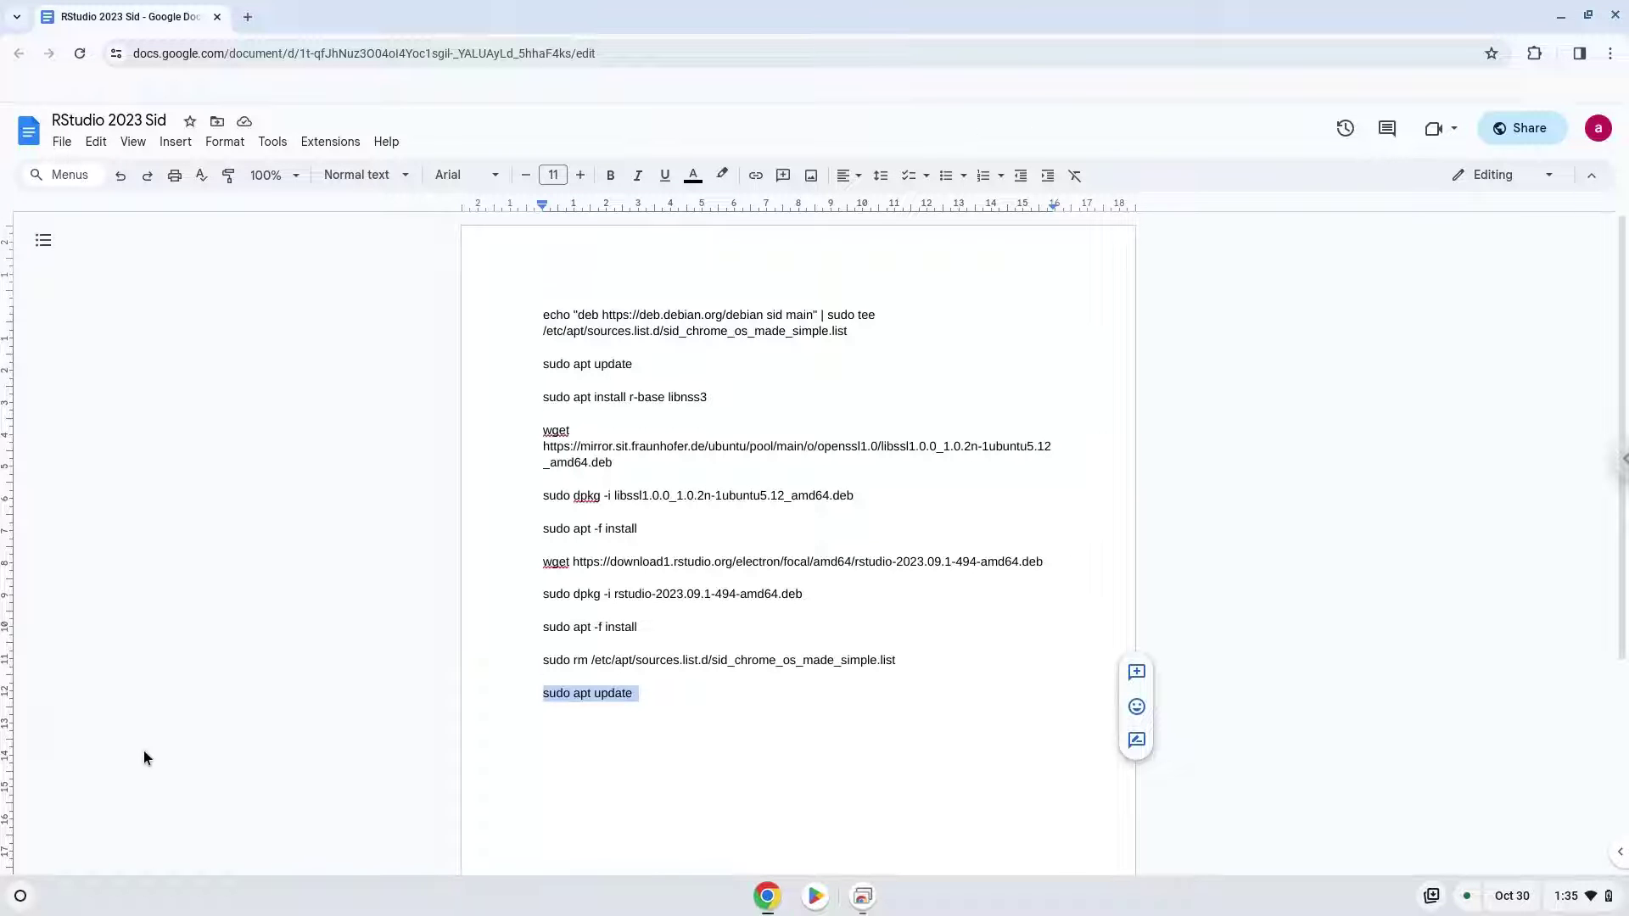
click(11, 902)
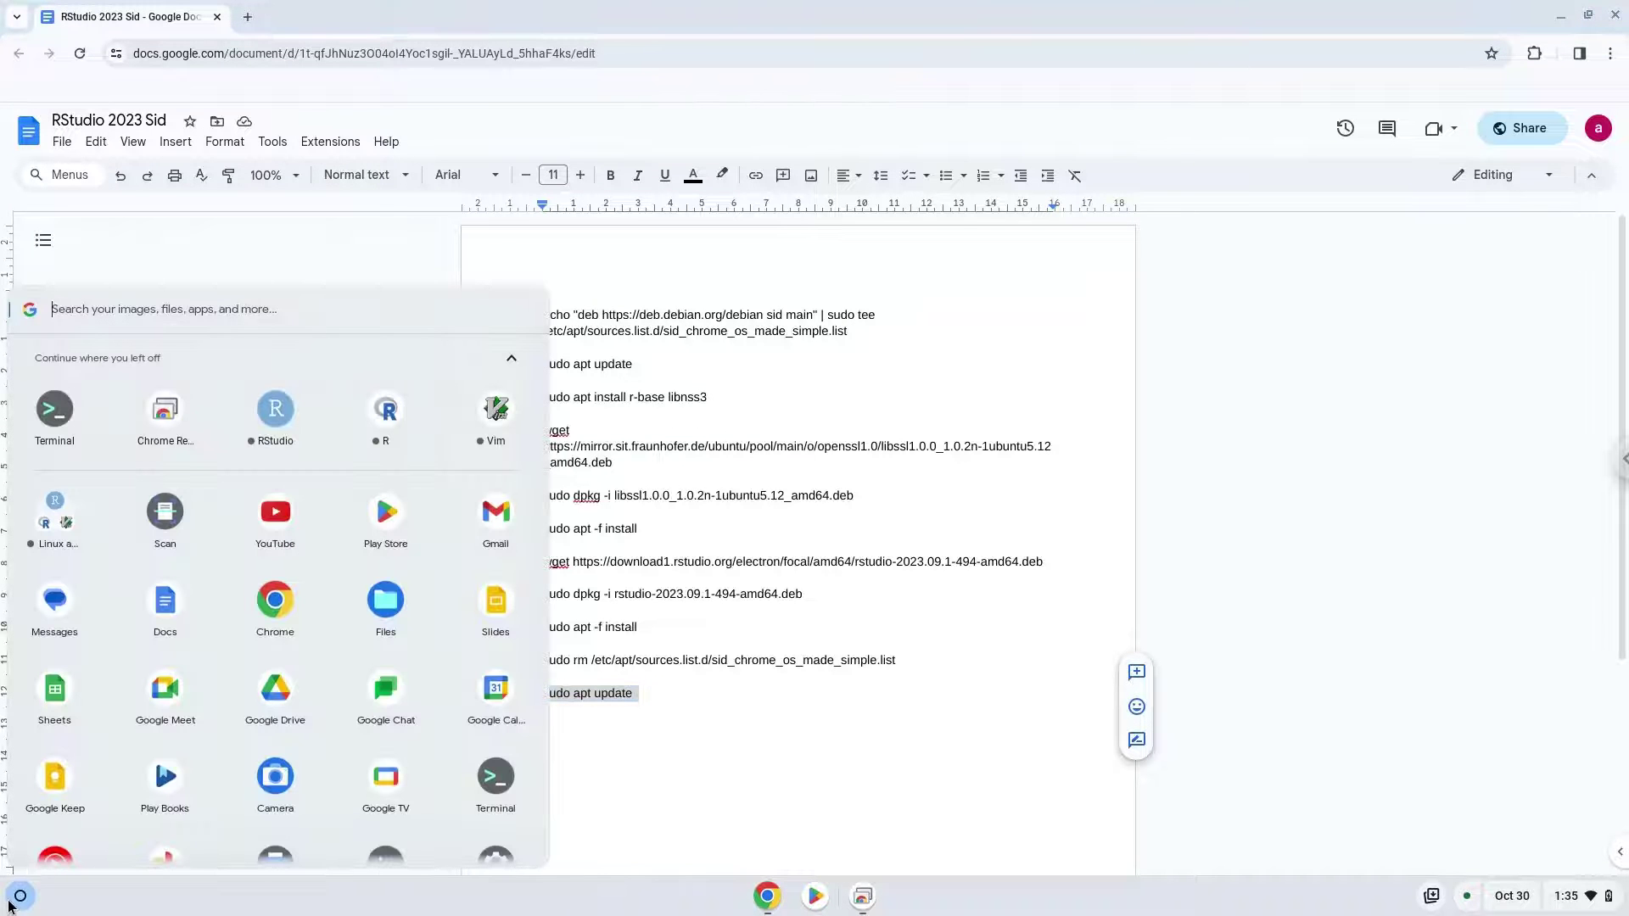
click(282, 417)
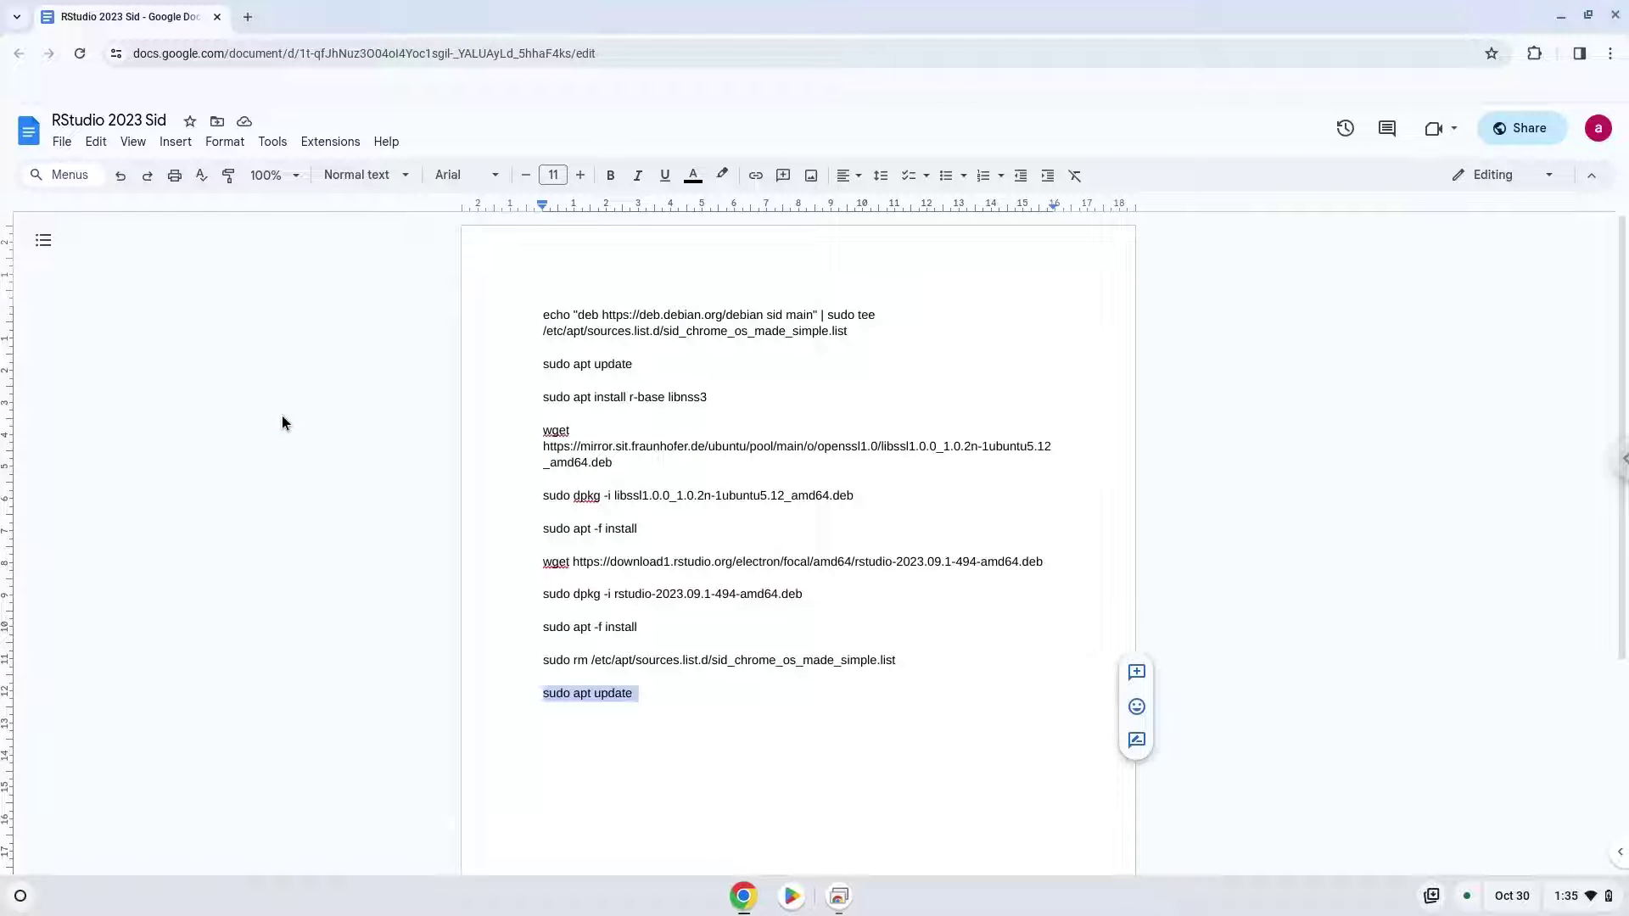
click(1561, 18)
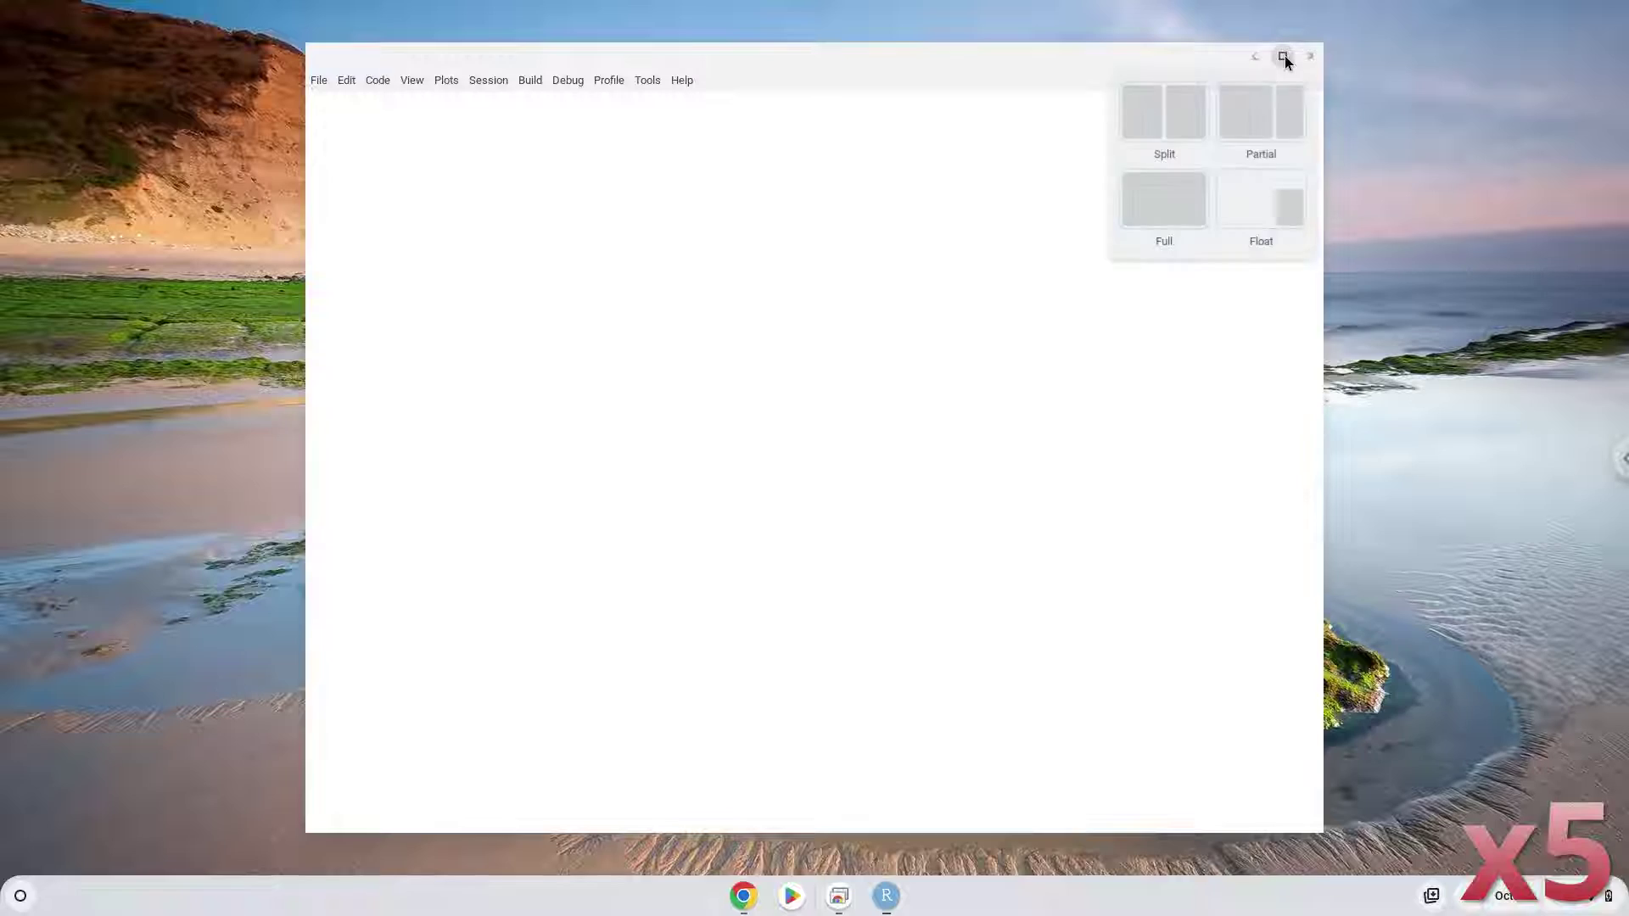
Maximize RStudio and show Help > About RStudio, confirming 2023.09.1 Build 494.
click(1282, 56)
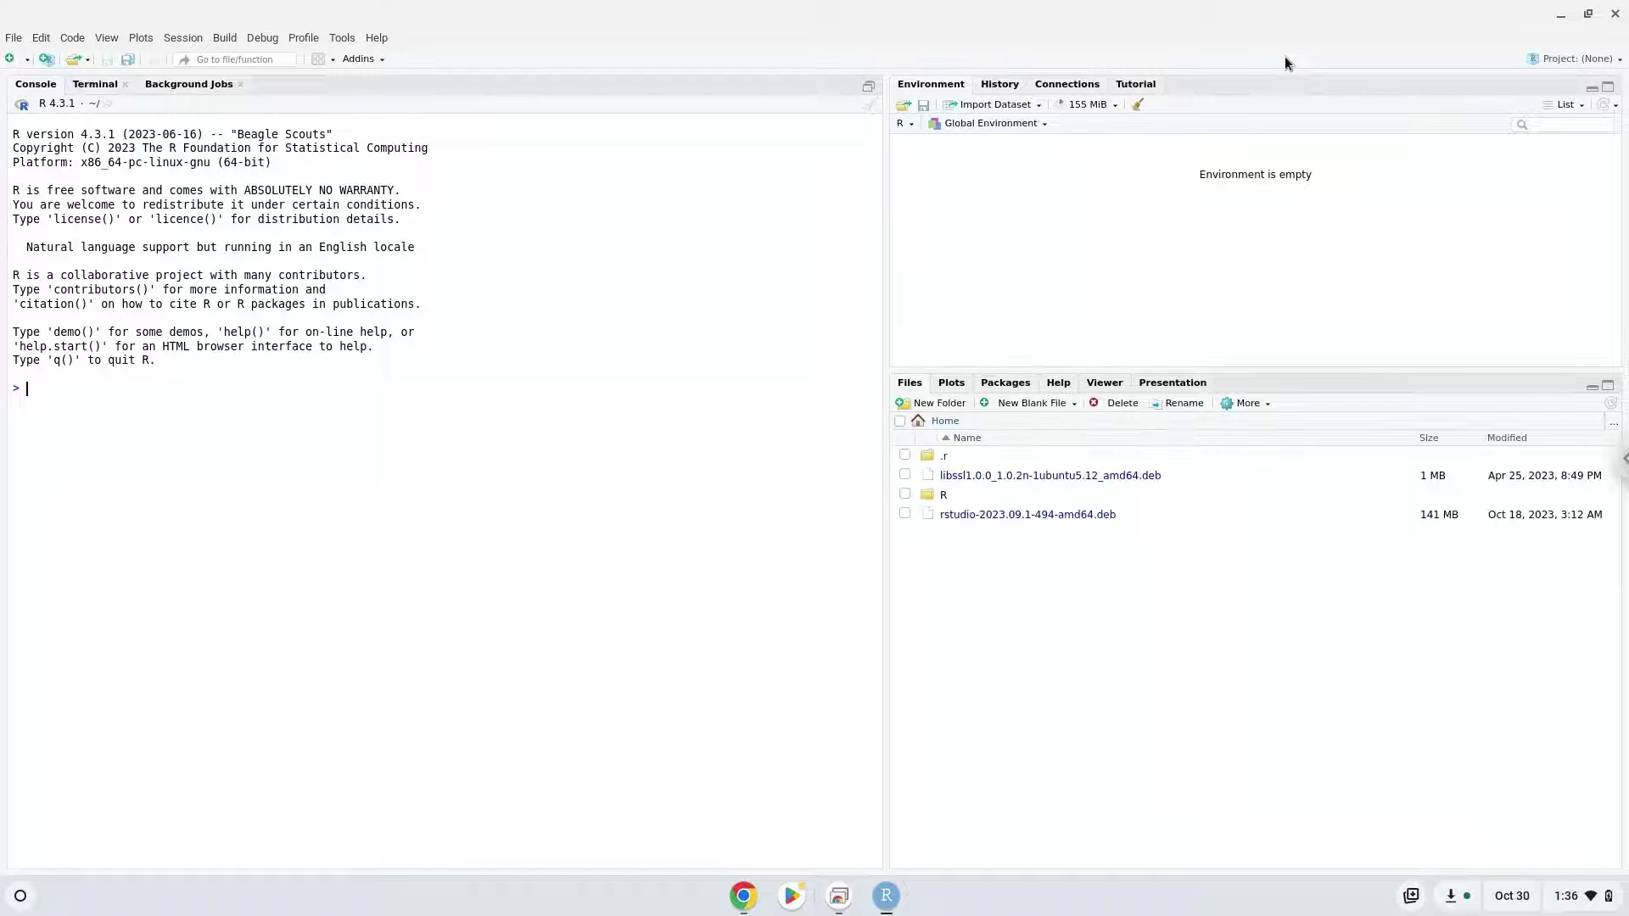
click(386, 39)
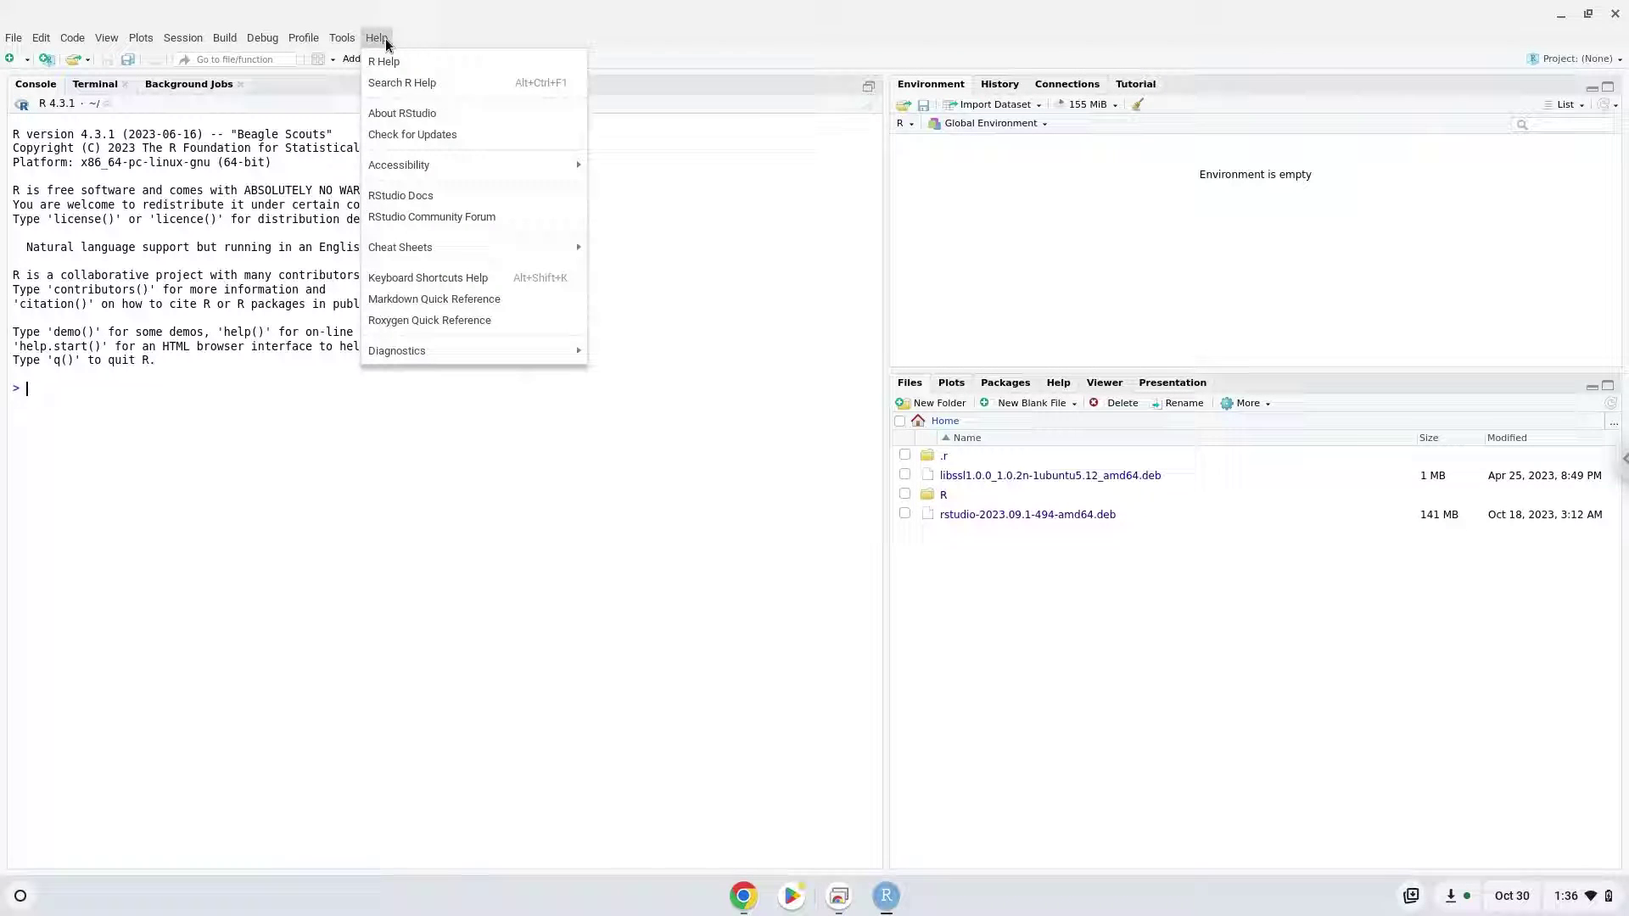
click(377, 115)
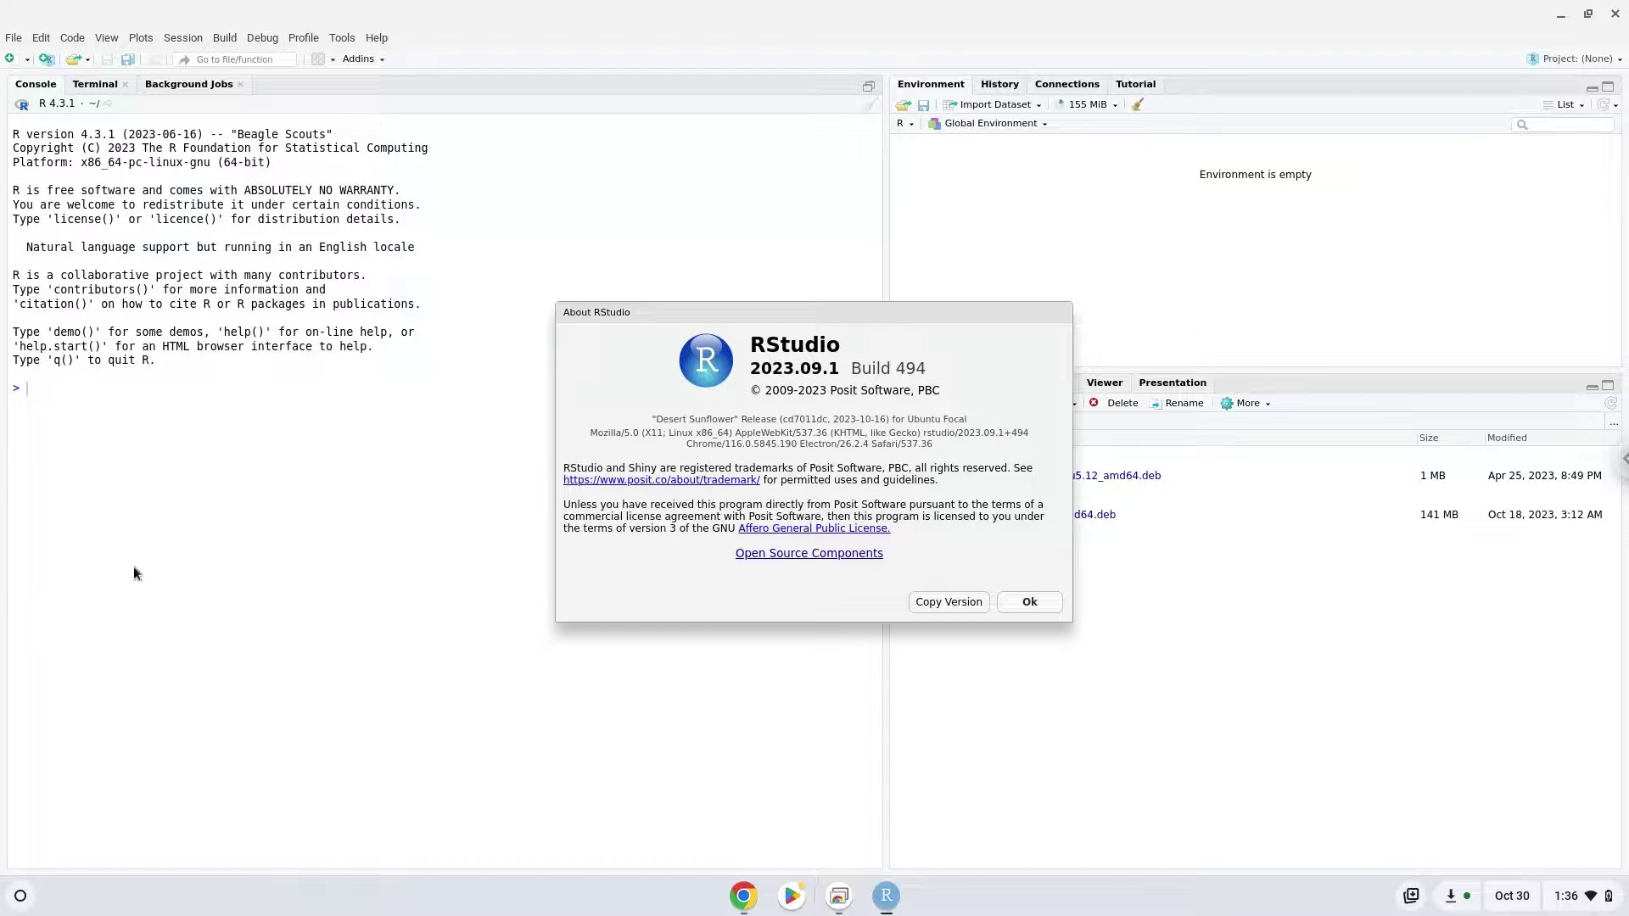
click(22, 897)
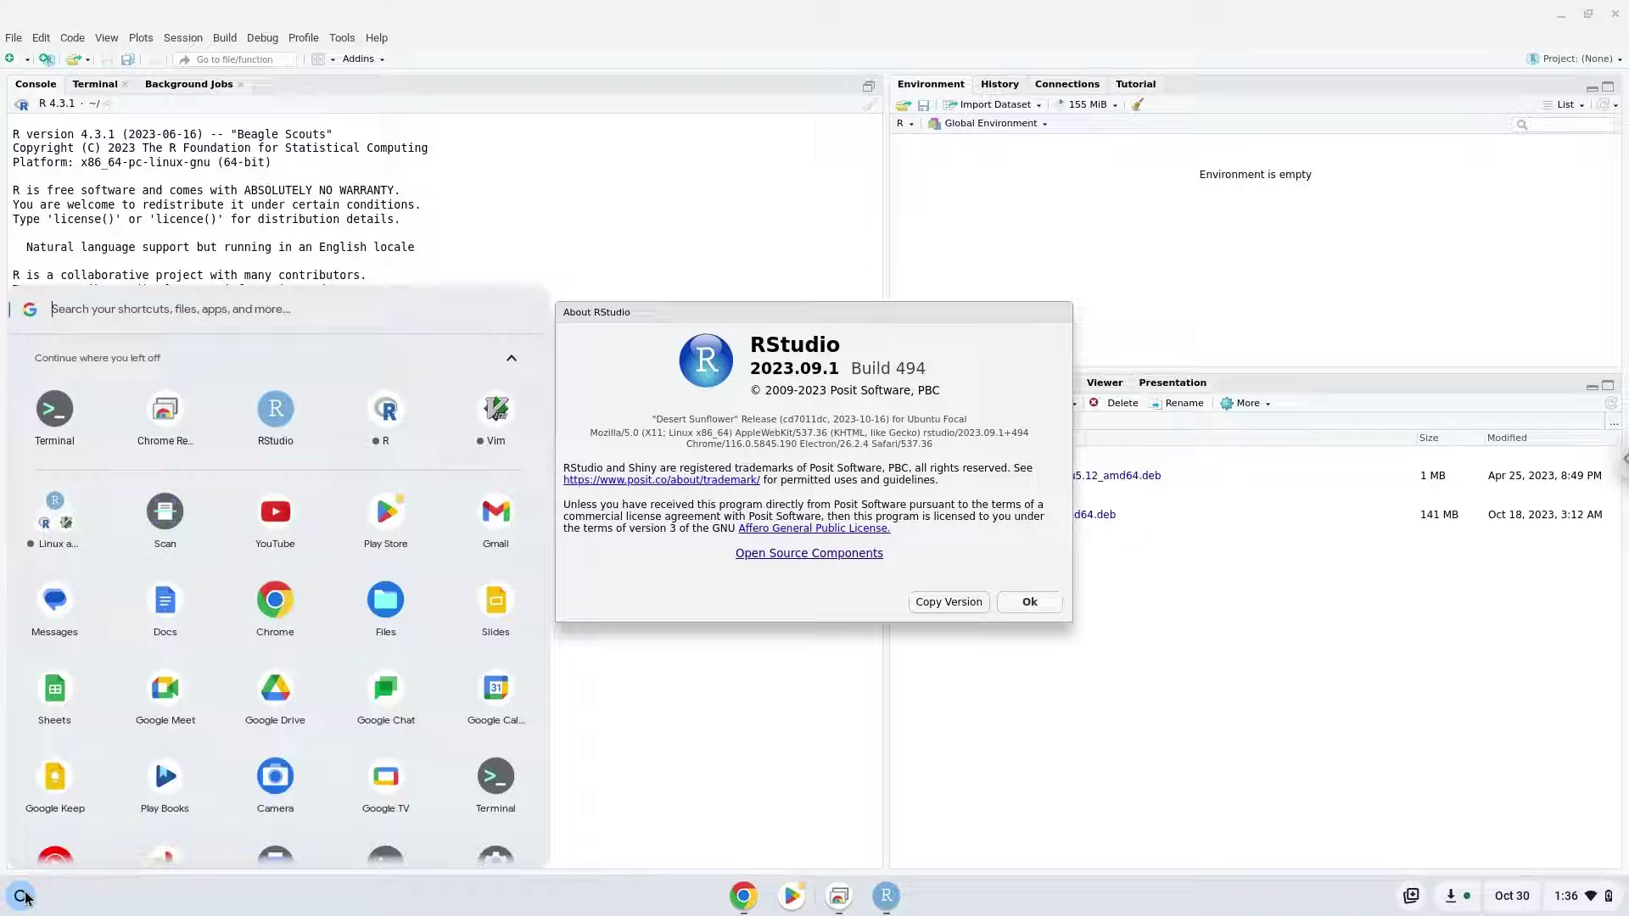
click(376, 415)
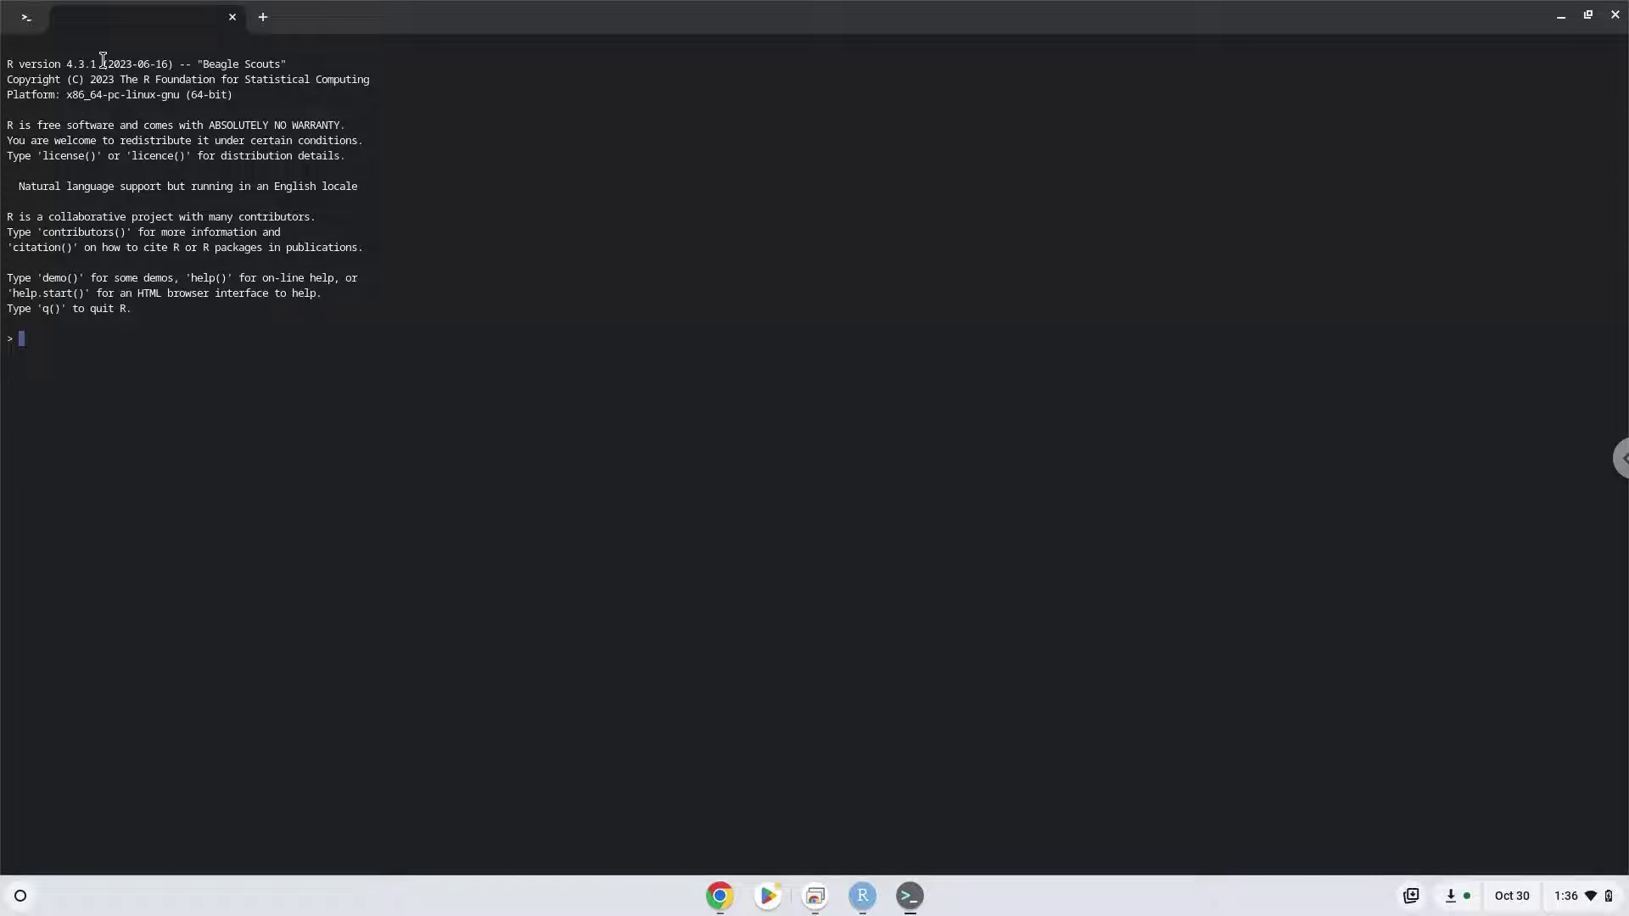
drag(102, 60, 67, 60)
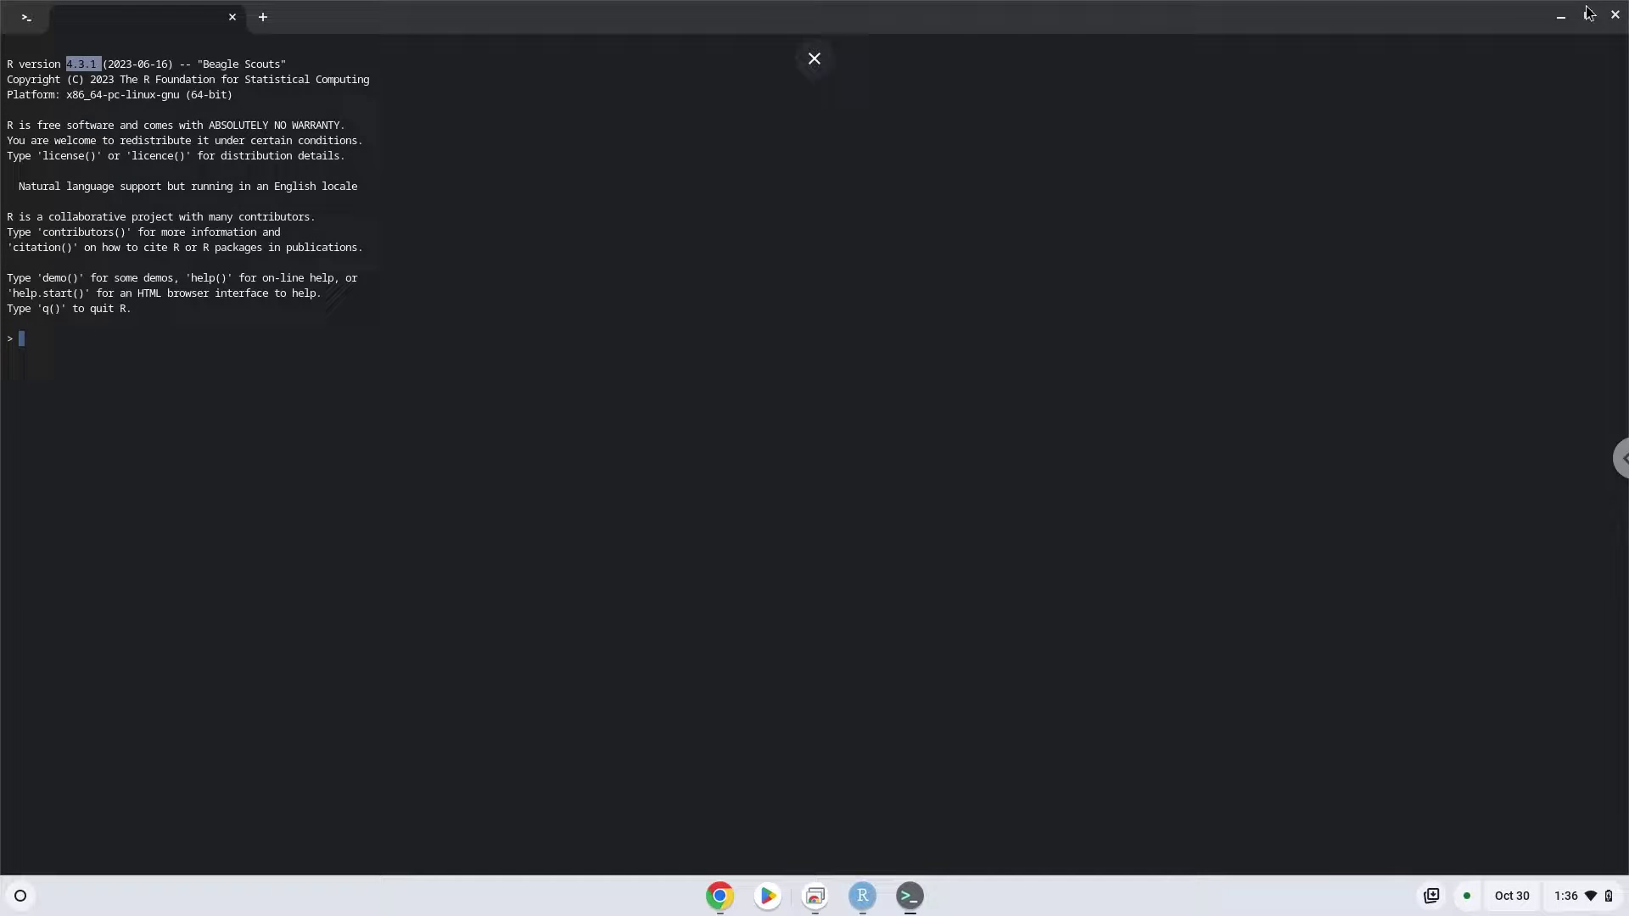
click(1614, 19)
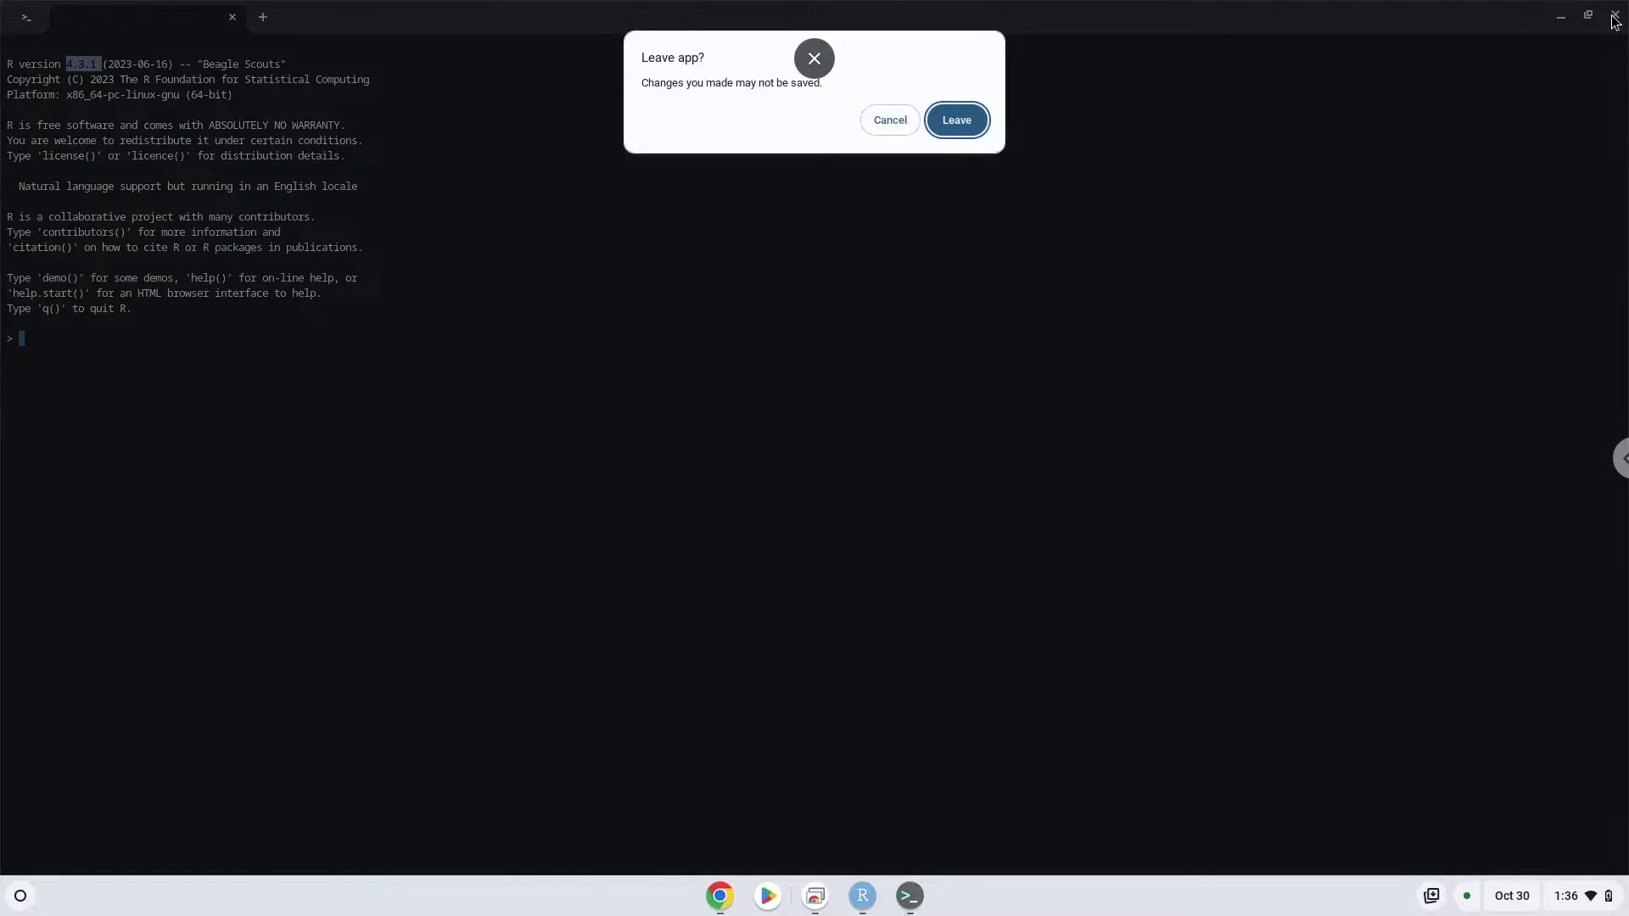
click(957, 121)
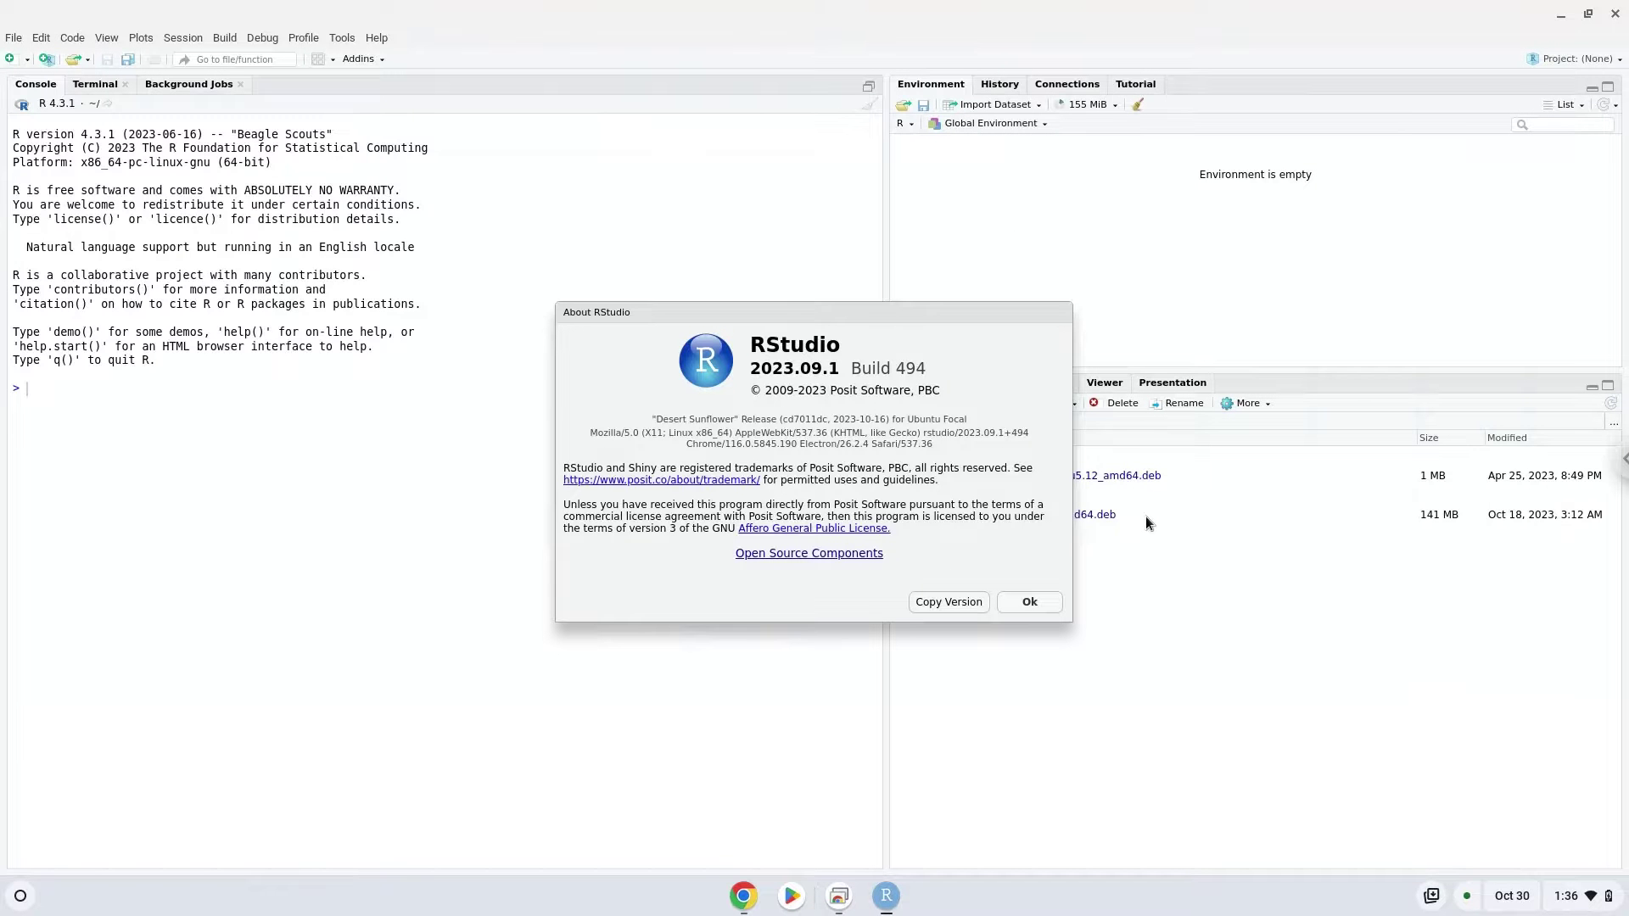